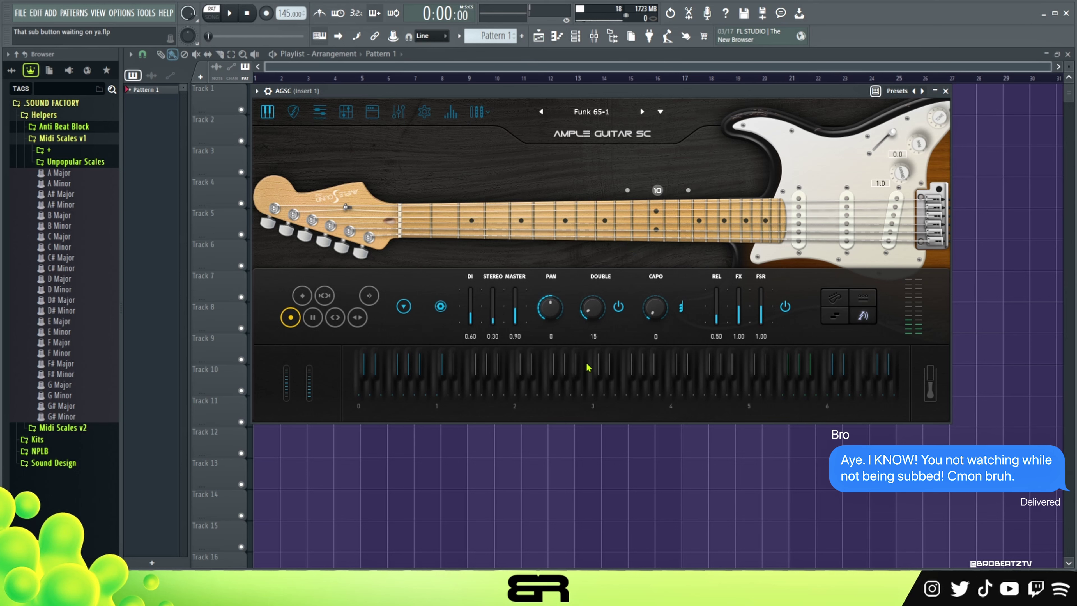
Load the E Minor MIDI scale as a new channel and open the AGSC channel's piano roll.
{"action": "left_click", "coordinate": [594, 37]}
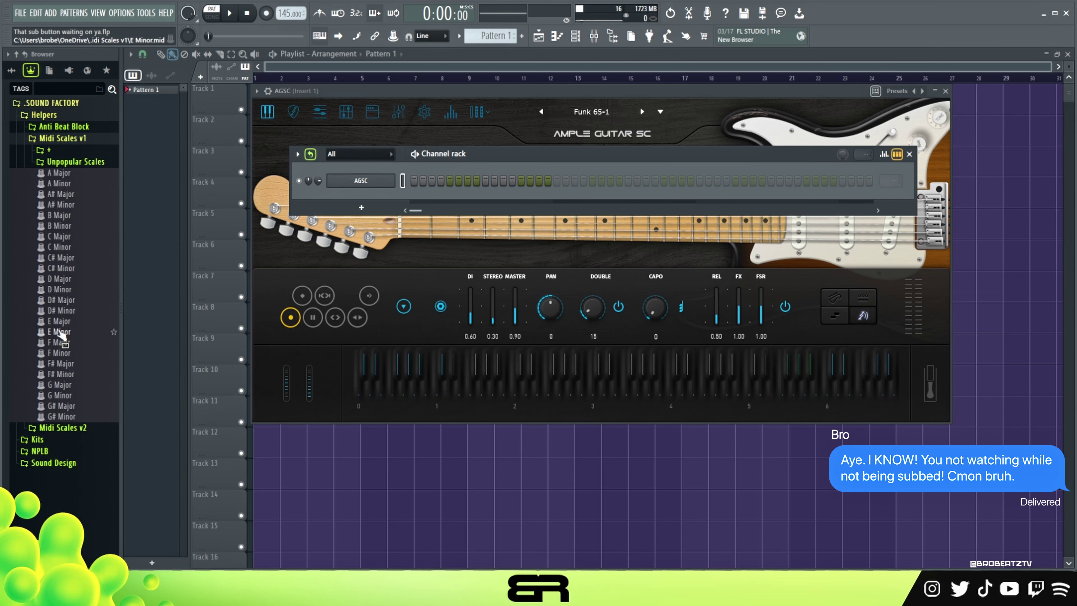
{"action": "left_click_drag", "start_coordinate": [59, 332], "coordinate": [362, 180]}
{"action": "left_click", "coordinate": [52, 103]}
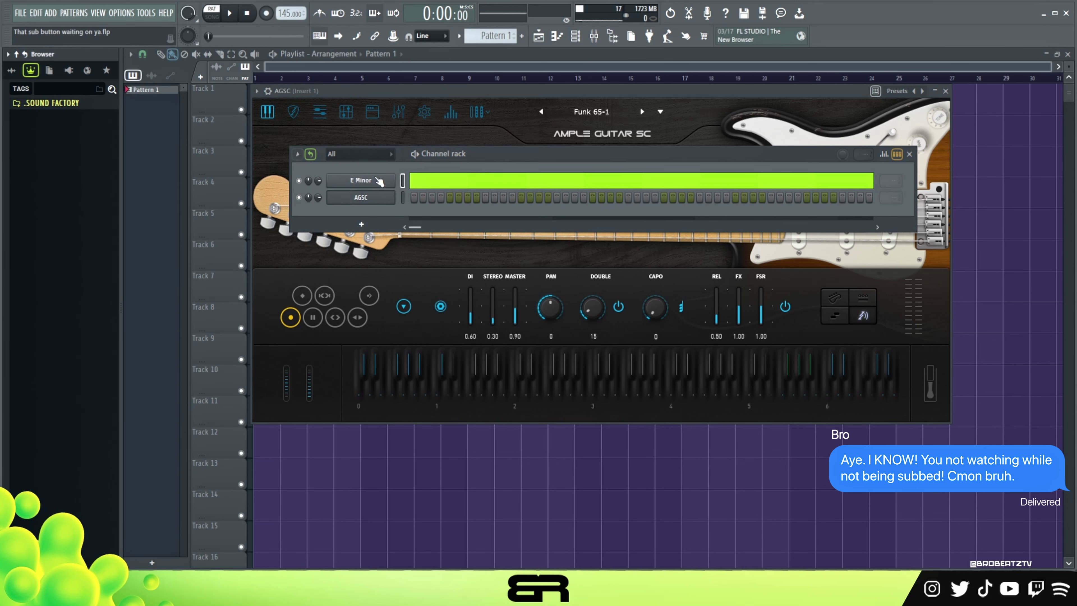
{"action": "right_click", "coordinate": [394, 193]}
{"action": "left_click", "coordinate": [444, 197]}
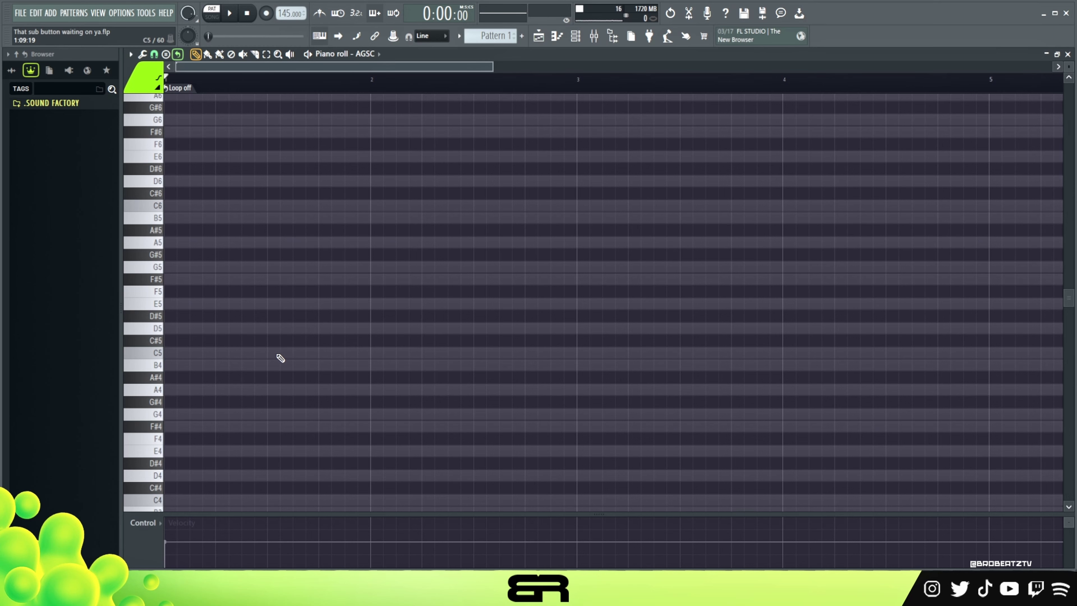
Place an E4 note about one bar long at the very start of the pattern.
{"action": "left_click", "coordinate": [193, 450]}
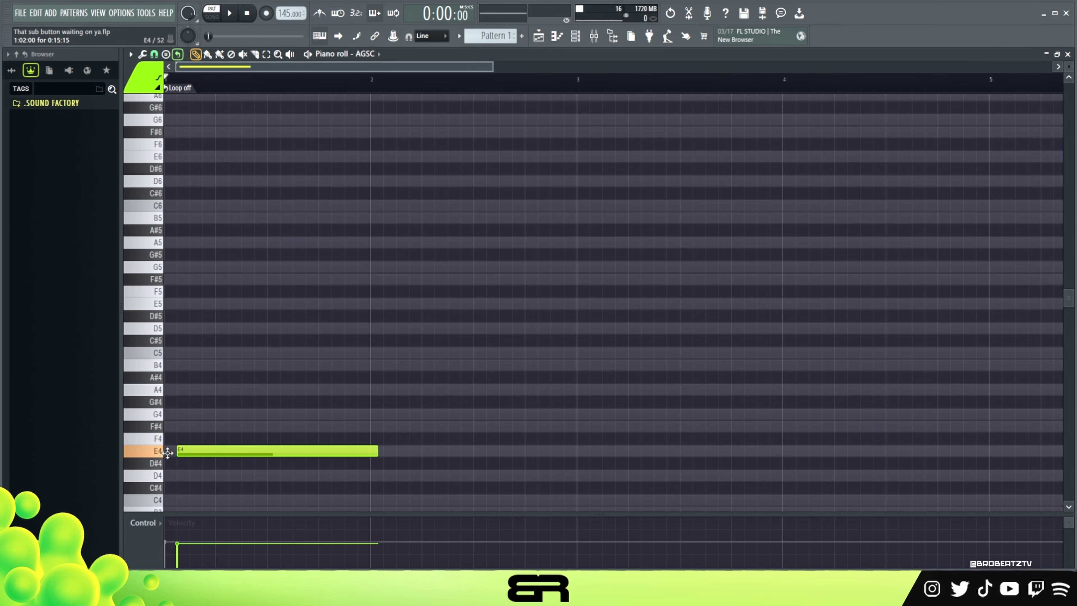
{"action": "scroll", "coordinate": [204, 441], "scroll_direction": "down", "scroll_amount": 3}
{"action": "left_click_drag", "start_coordinate": [221, 392], "coordinate": [198, 426]}
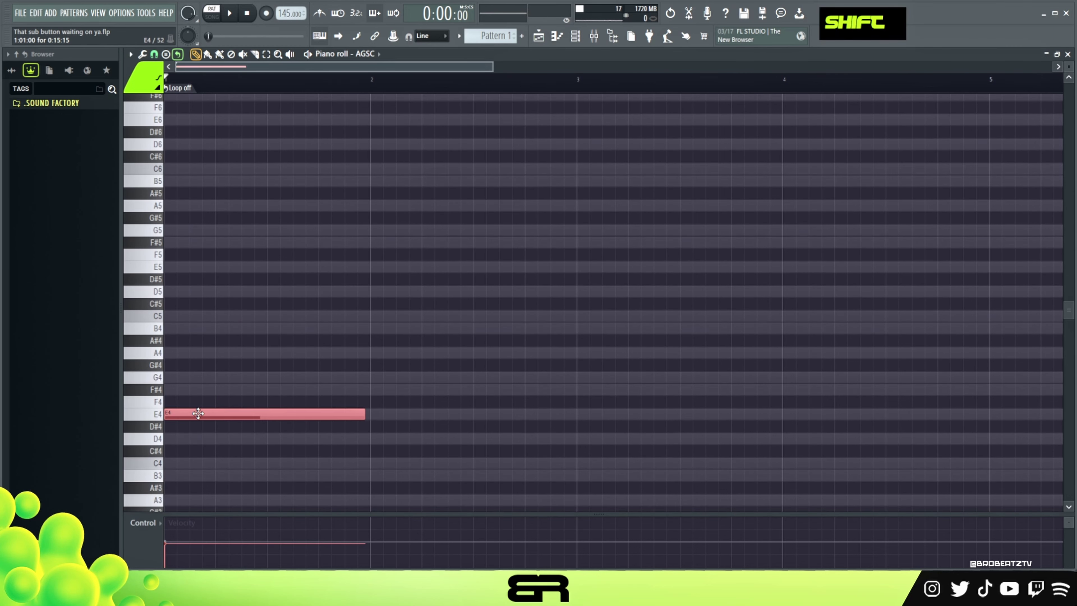
Duplicate the E4 note and transpose the copy up seven semitones to B4.
{"action": "left_click", "coordinate": [171, 414], "text": "shift"}
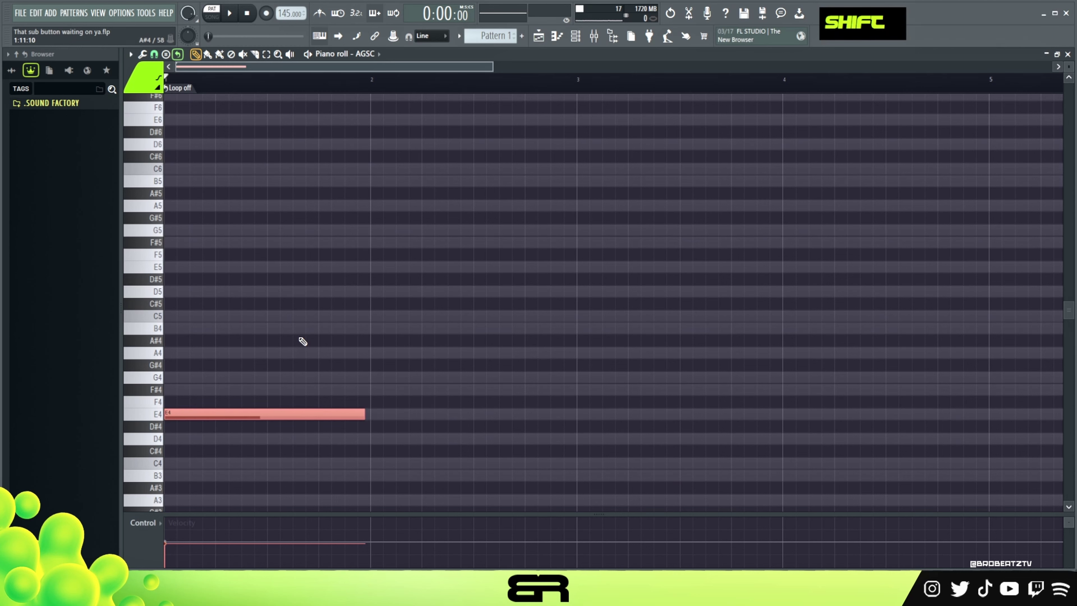
{"action": "key", "text": "shift+Up"}
{"action": "key", "text": "shift+Up"}
{"action": "key", "text": "shift+Up"}
{"action": "key", "text": "shift+Up"}
{"action": "key", "text": "shift+Up"}
{"action": "key", "text": "shift+Up"}
{"action": "key", "text": "shift+Up"}
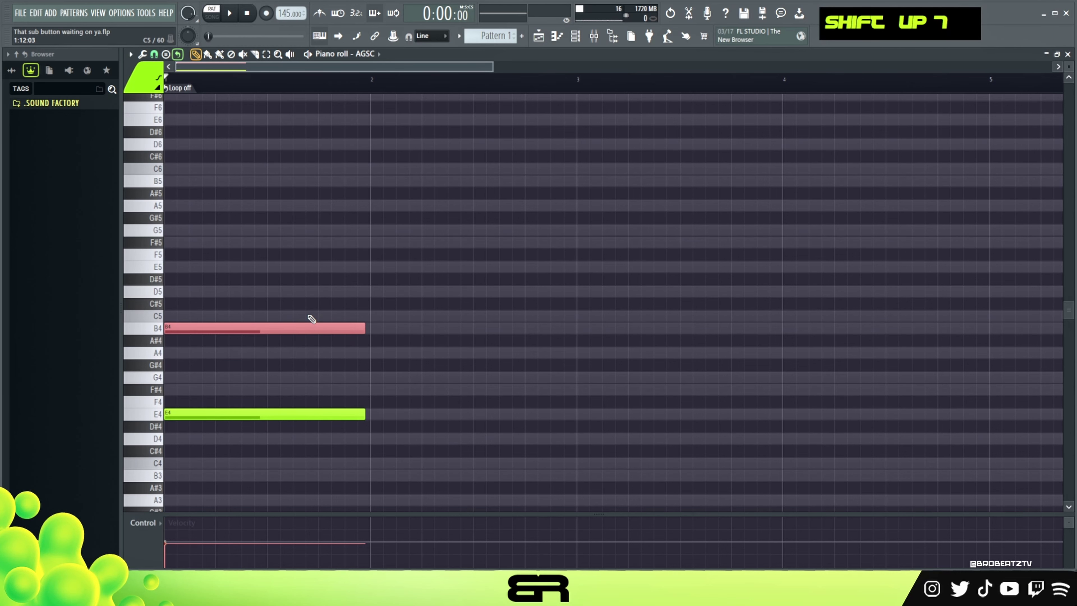
Try stamping a Fifth chord rooted on E4 after the existing notes, and delete both stamped notes.
{"action": "left_click", "coordinate": [166, 55]}
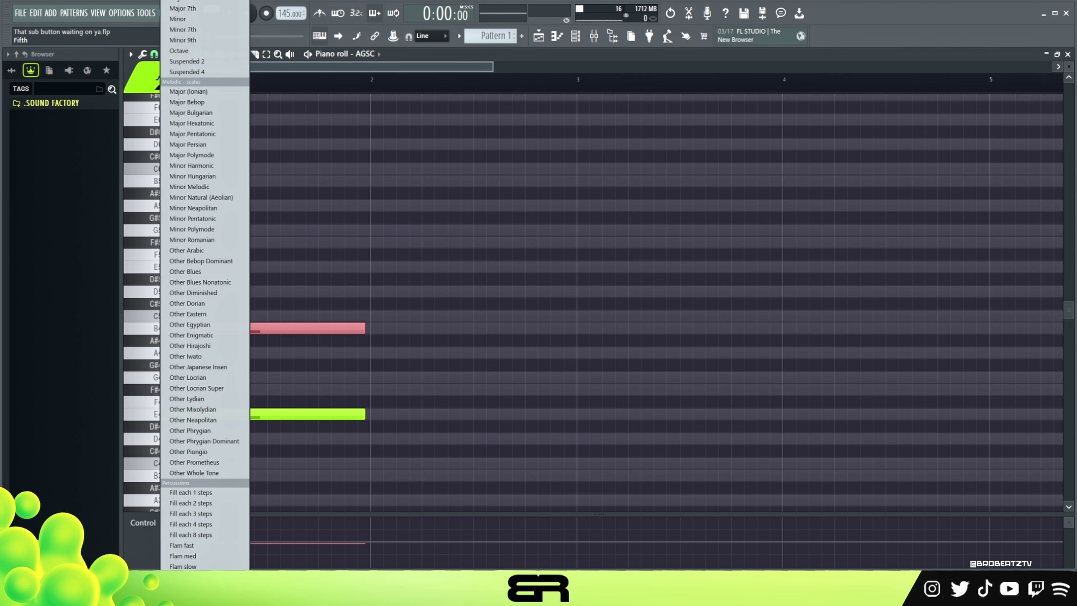
{"action": "left_click", "coordinate": [182, 2]}
{"action": "left_click_drag", "start_coordinate": [372, 419], "coordinate": [363, 419]}
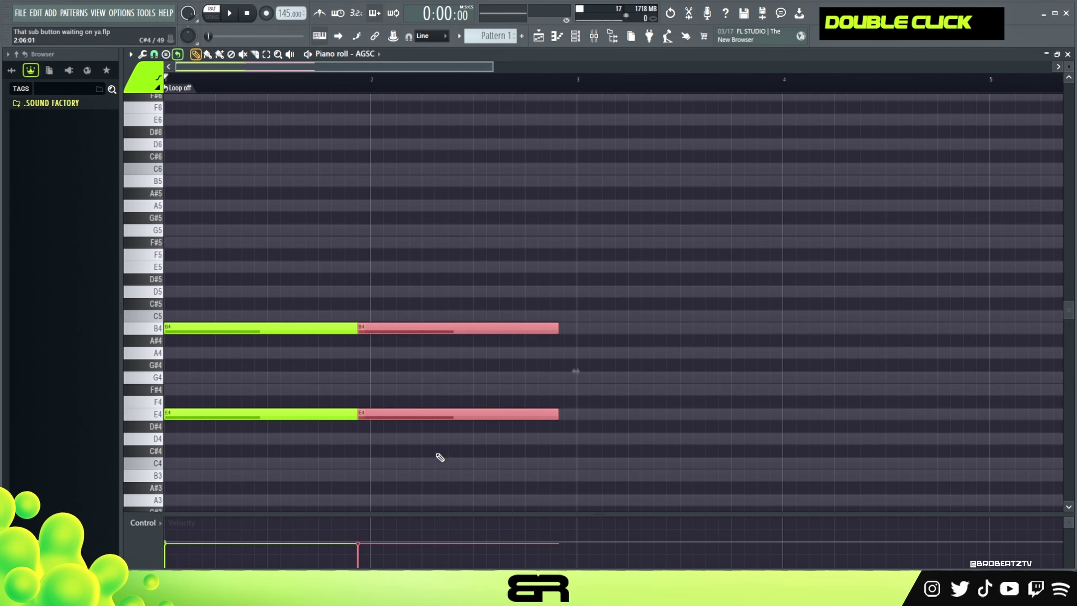
{"action": "right_click", "coordinate": [429, 414]}
{"action": "right_click", "coordinate": [424, 328]}
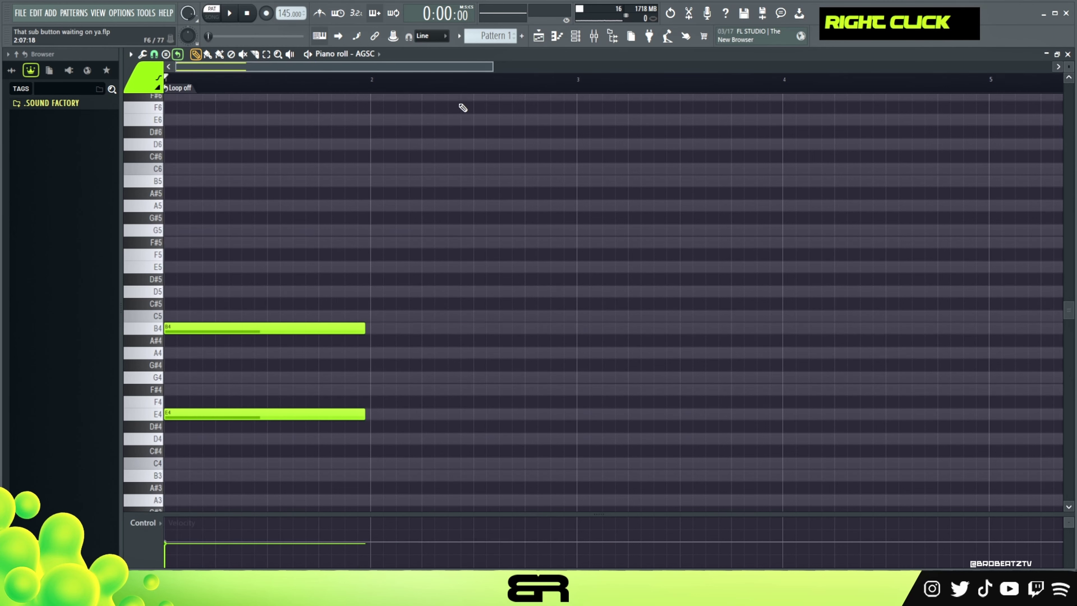
Duplicate the E4 note and transpose the copy up one octave to E5.
{"action": "left_click_drag", "start_coordinate": [492, 67], "coordinate": [458, 66]}
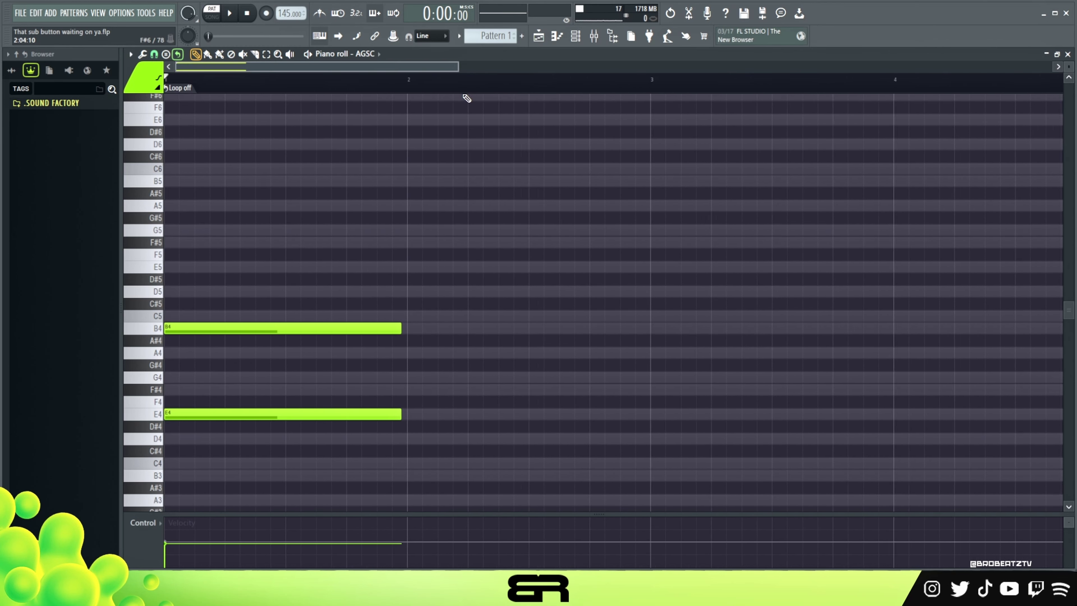
{"action": "scroll", "coordinate": [634, 320], "scroll_direction": "up", "scroll_amount": 5}
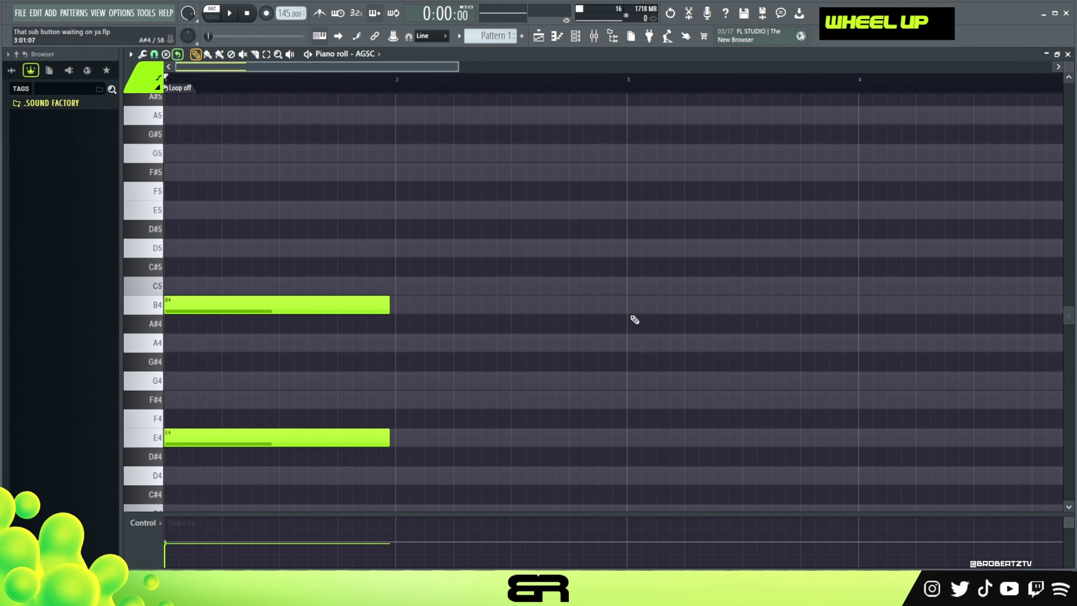
{"action": "right_click", "coordinate": [632, 316]}
{"action": "left_click_drag", "start_coordinate": [242, 410], "coordinate": [237, 440], "text": "ctrl"}
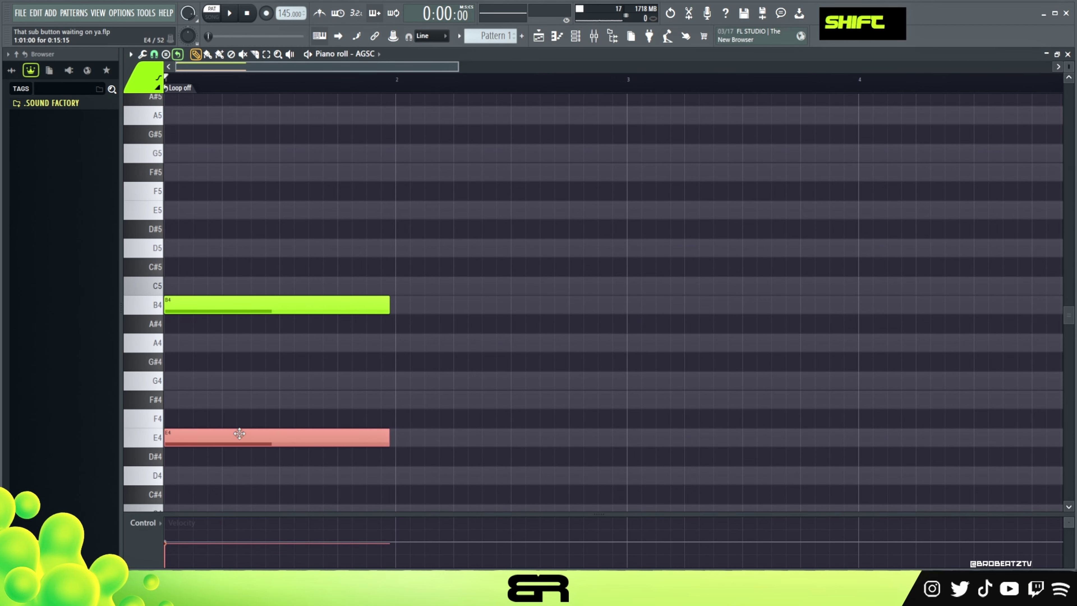
{"action": "key", "text": "ctrl+Up"}
{"action": "right_click", "coordinate": [423, 398]}
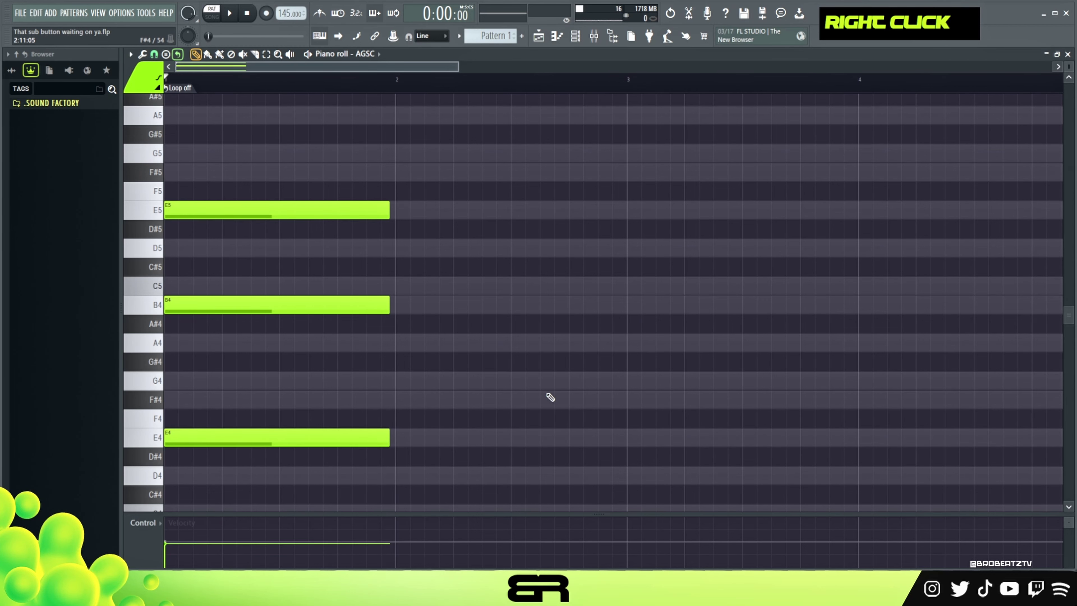
Duplicate the E5 note up to G5 and audition the two notes together.
{"action": "left_click", "coordinate": [330, 211], "text": "ctrl"}
{"action": "left_click_drag", "start_coordinate": [231, 208], "coordinate": [188, 149], "text": "shift"}
{"action": "left_click_drag", "start_coordinate": [409, 126], "coordinate": [305, 205]}
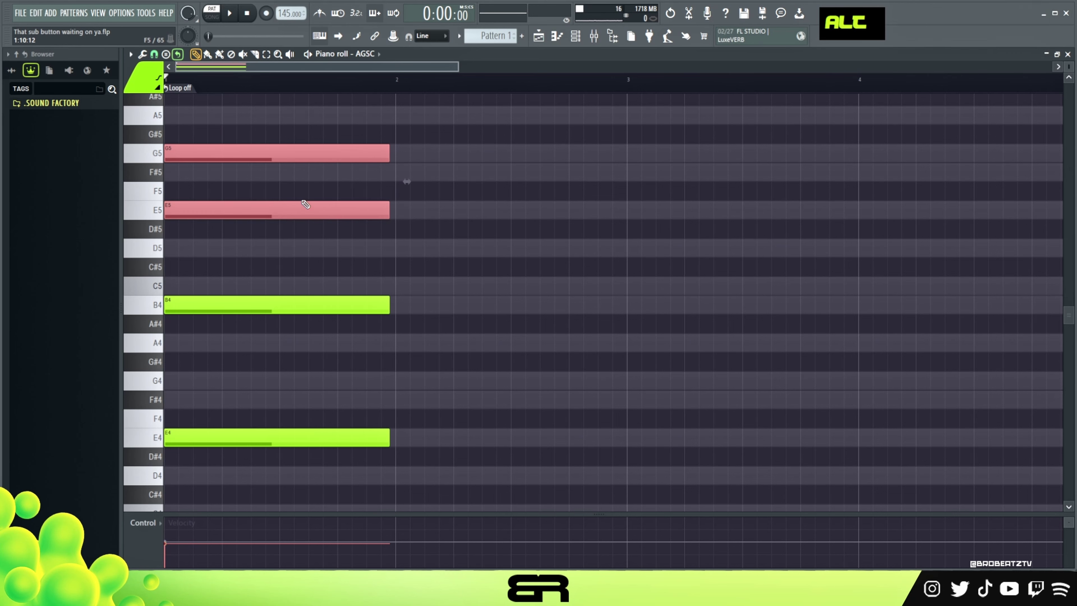
{"action": "right_click", "coordinate": [284, 195], "text": "alt"}
{"action": "right_click", "coordinate": [284, 195], "text": "alt"}
{"action": "right_click", "coordinate": [498, 237]}
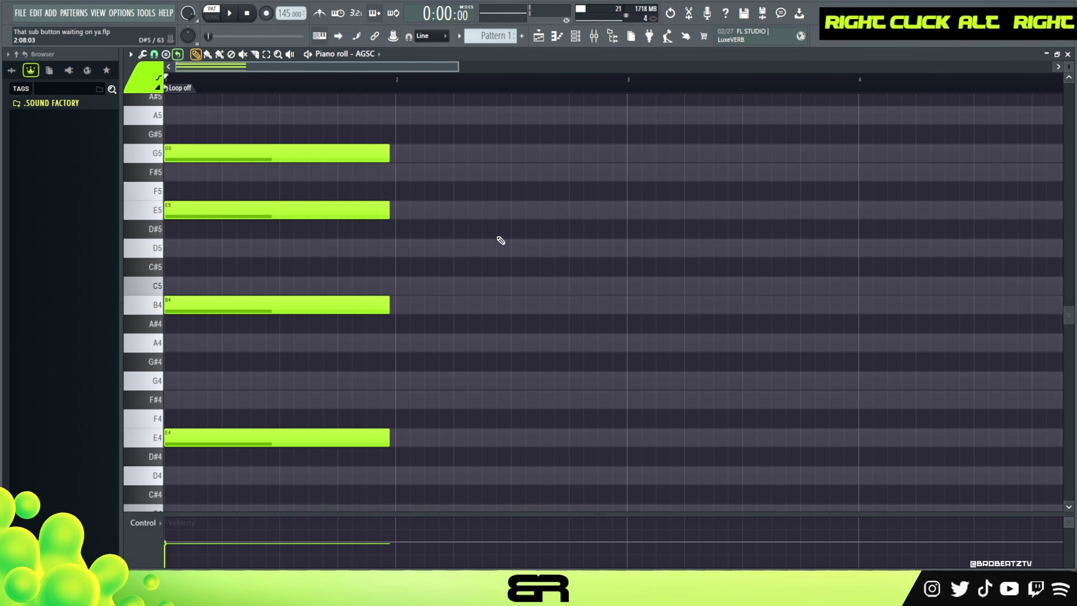
Duplicate the E4 note up to G4 and transpose that copy up one octave to G5.
{"action": "left_click", "coordinate": [309, 437], "text": "ctrl"}
{"action": "left_click_drag", "start_coordinate": [310, 437], "coordinate": [266, 374]}
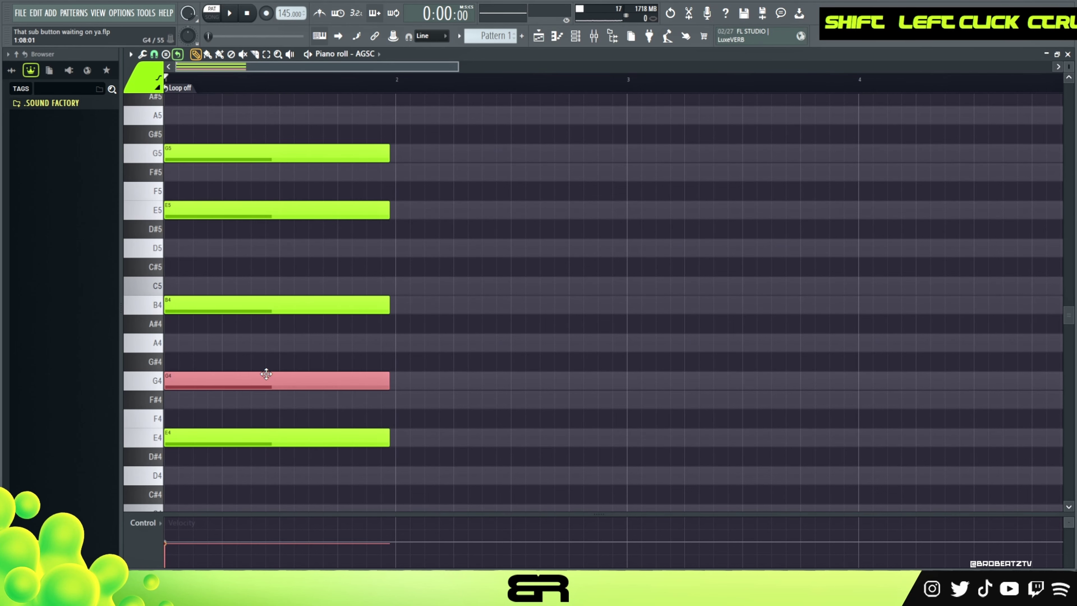
{"action": "key", "text": "ctrl+Up"}
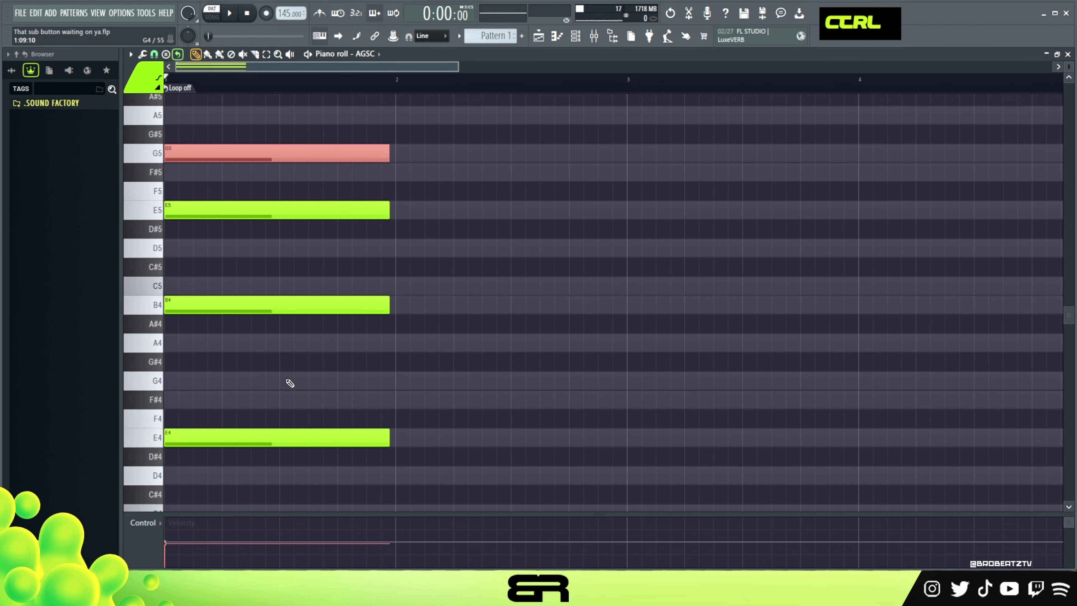
{"action": "right_click", "coordinate": [290, 384]}
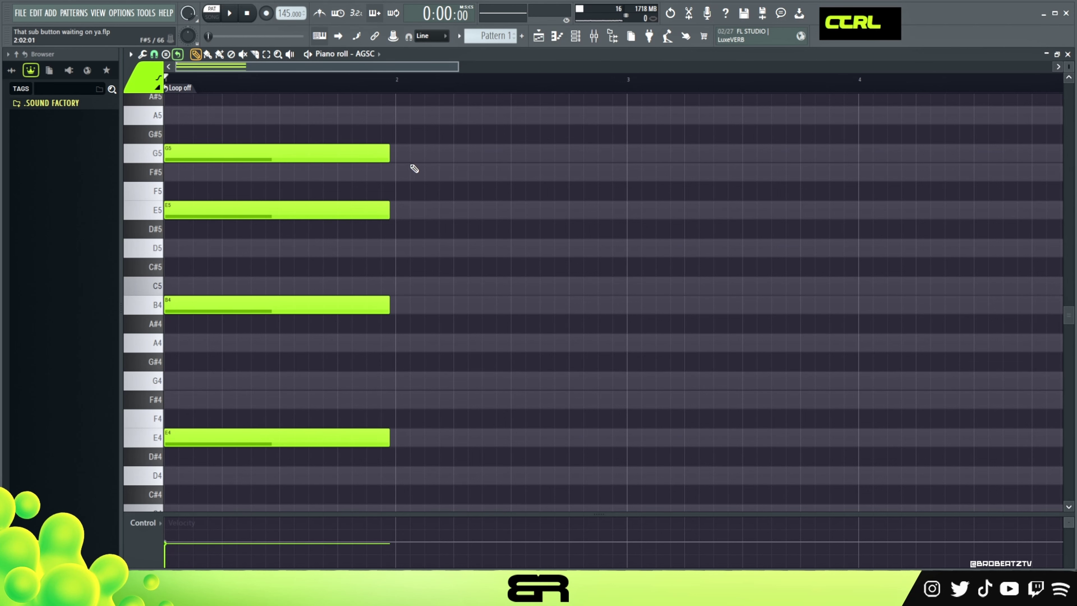
Shorten all four stacked notes together to about half a bar.
{"action": "left_click_drag", "start_coordinate": [413, 125], "coordinate": [343, 458]}
{"action": "left_click", "coordinate": [384, 437], "text": "alt"}
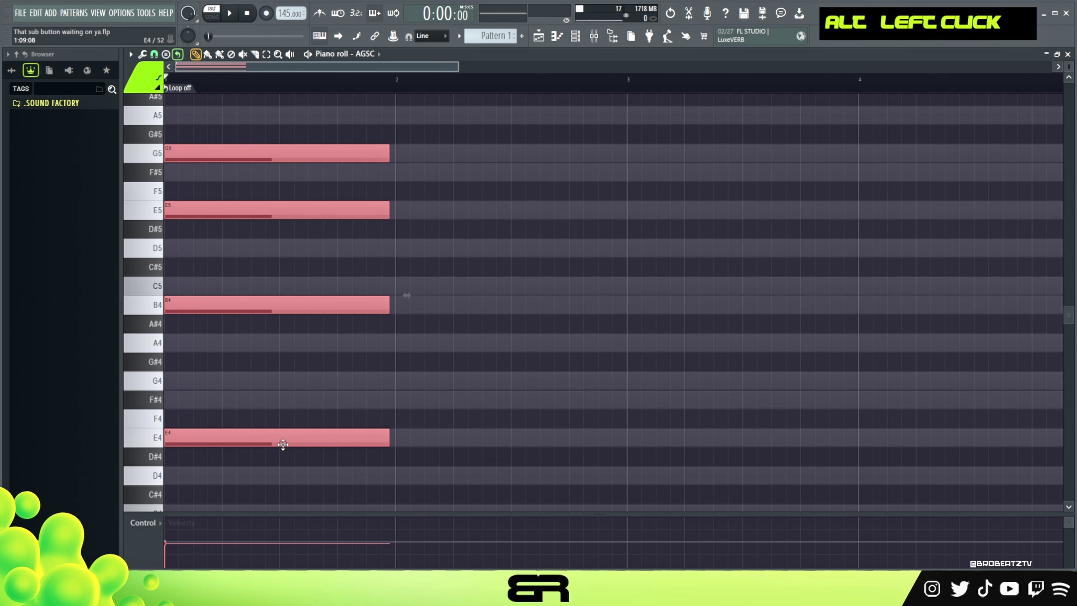
{"action": "left_click_drag", "start_coordinate": [382, 440], "coordinate": [289, 440]}
{"action": "right_click", "coordinate": [260, 168]}
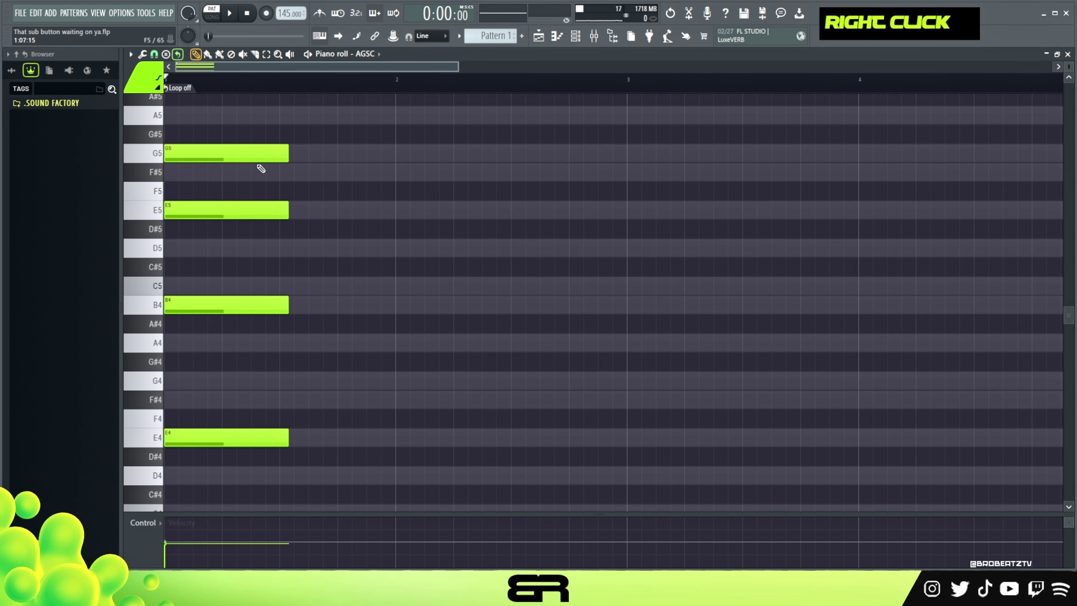
Stagger B4, E5 and G5 two steps apart after E4 to form a rising arpeggio, and play it.
{"action": "left_click_drag", "start_coordinate": [271, 108], "coordinate": [215, 316]}
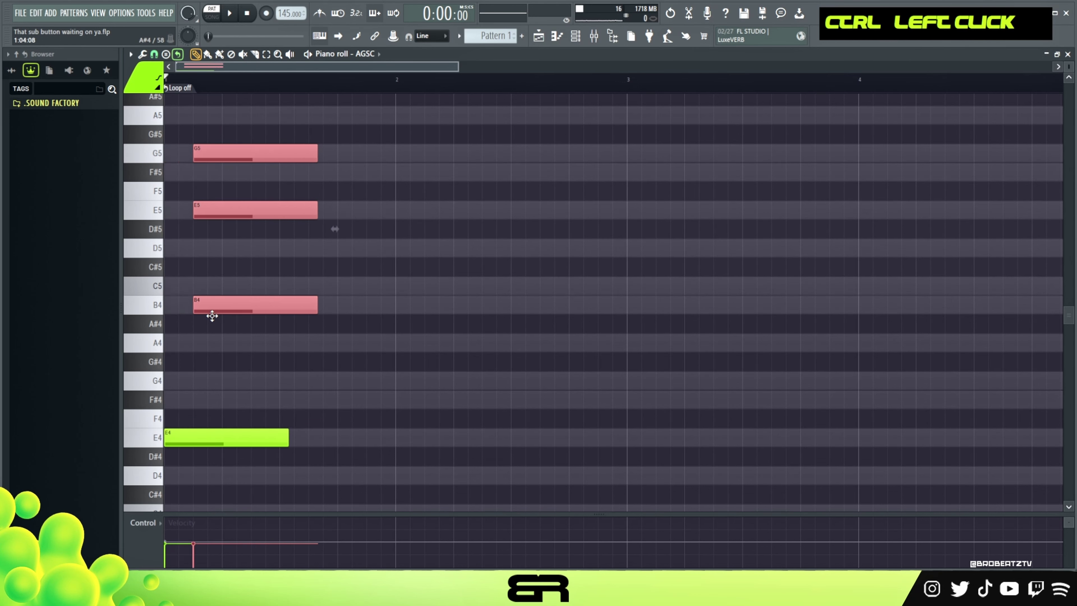
{"action": "left_click_drag", "start_coordinate": [263, 254], "coordinate": [309, 158]}
{"action": "key", "text": "space"}
{"action": "key", "text": "space"}
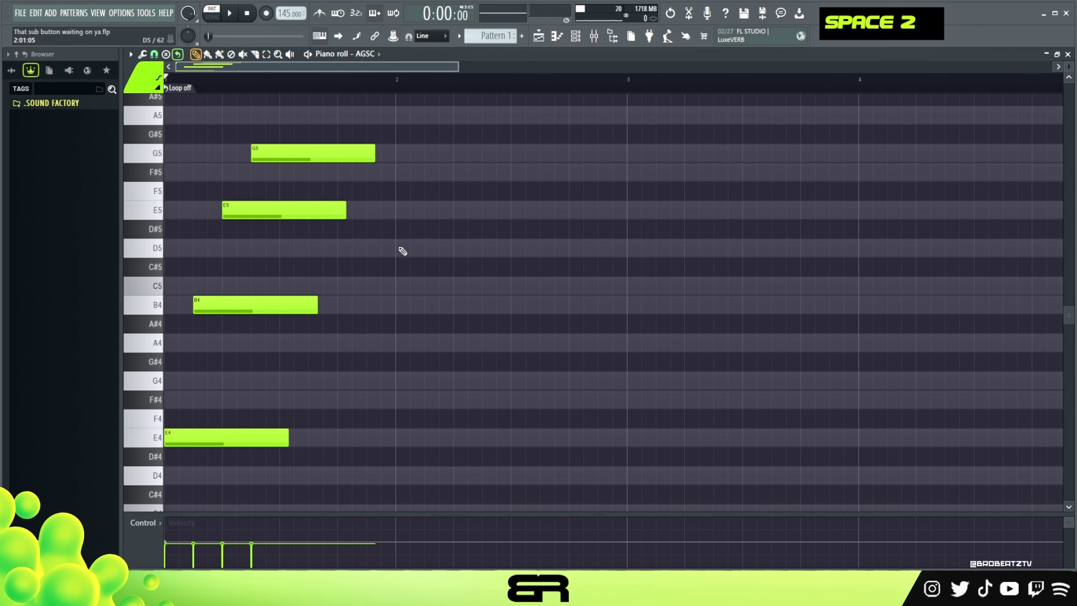
Shorten G5 and E4 to about three and a half steps, and B4 and E5 to about three steps.
{"action": "left_click_drag", "start_coordinate": [366, 129], "coordinate": [362, 164]}
{"action": "left_click_drag", "start_coordinate": [373, 159], "coordinate": [300, 170]}
{"action": "left_click_drag", "start_coordinate": [327, 186], "coordinate": [270, 339]}
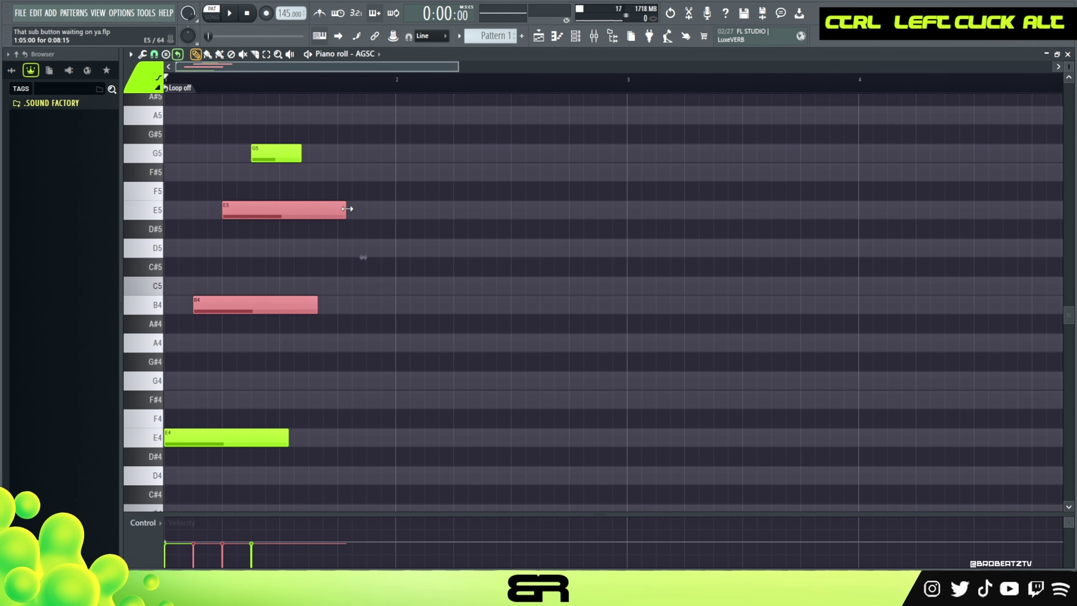
{"action": "left_click_drag", "start_coordinate": [346, 210], "coordinate": [269, 209]}
{"action": "right_click", "coordinate": [284, 308]}
{"action": "left_click_drag", "start_coordinate": [289, 440], "coordinate": [285, 440]}
Copy the E4 and B4 notes to just after the G5 note's start, with B4 slightly behind E4, and play back.
{"action": "left_click_drag", "start_coordinate": [453, 70], "coordinate": [393, 68]}
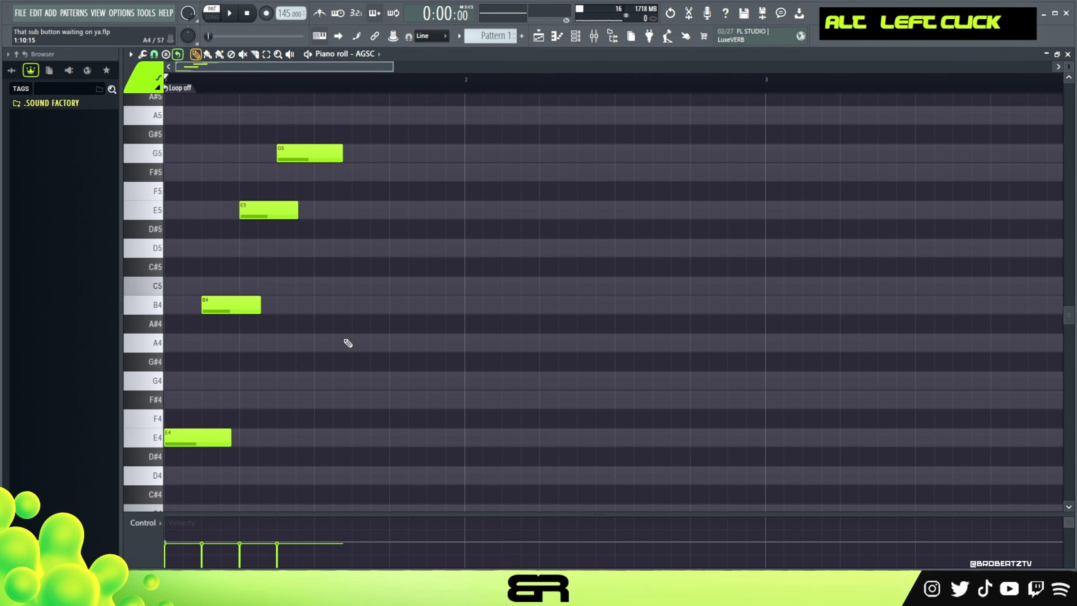
{"action": "left_click_drag", "start_coordinate": [269, 276], "coordinate": [310, 444]}
{"action": "left_click_drag", "start_coordinate": [350, 308], "coordinate": [334, 309]}
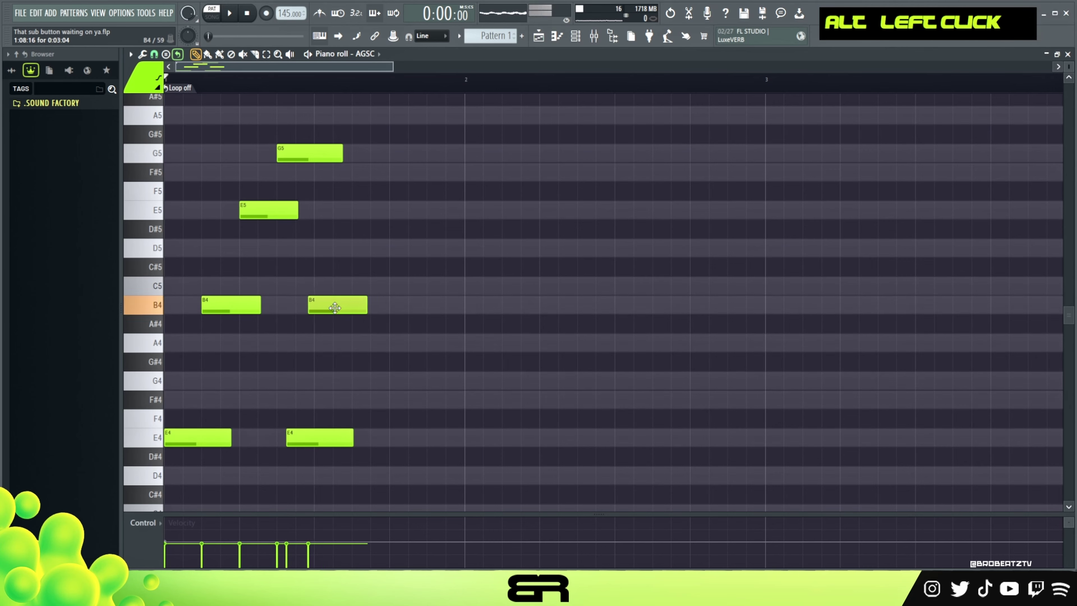
{"action": "key", "text": "space"}
{"action": "key", "text": "space"}
{"action": "key", "text": "space"}
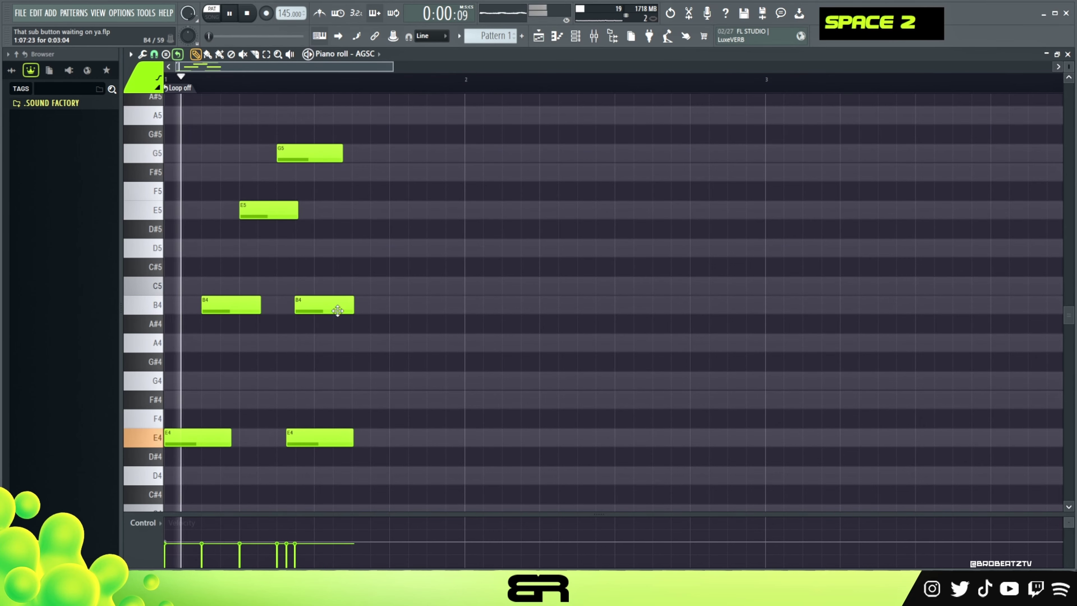
Lower the velocity of the repeated E4 and B4 notes slightly and nudge them a little to the right.
{"action": "left_click_drag", "start_coordinate": [332, 306], "coordinate": [355, 389]}
{"action": "scroll", "coordinate": [355, 386], "scroll_direction": "down", "scroll_amount": 2}
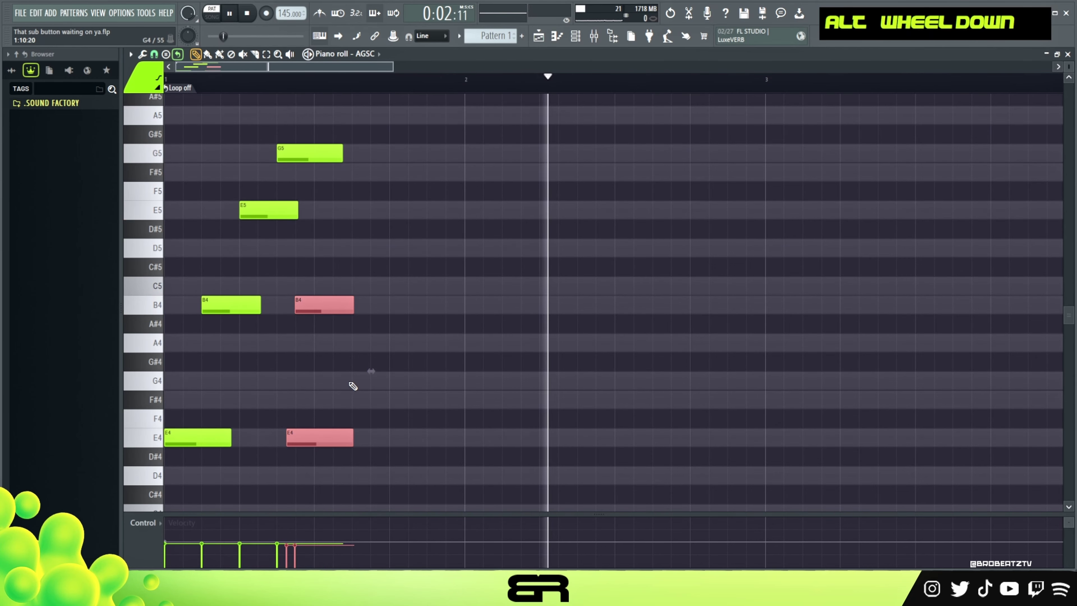
{"action": "scroll", "coordinate": [349, 380], "scroll_direction": "down", "scroll_amount": 2}
Adjust the repeated E4 note on its own, nudging its start slightly and raising its velocity.
{"action": "left_click_drag", "start_coordinate": [323, 334], "coordinate": [324, 491]}
{"action": "scroll", "coordinate": [310, 419], "scroll_direction": "up", "scroll_amount": 5}
{"action": "scroll", "coordinate": [316, 416], "scroll_direction": "down", "scroll_amount": 7}
{"action": "scroll", "coordinate": [319, 441], "scroll_direction": "down", "scroll_amount": 2}
{"action": "scroll", "coordinate": [320, 439], "scroll_direction": "up", "scroll_amount": 1}
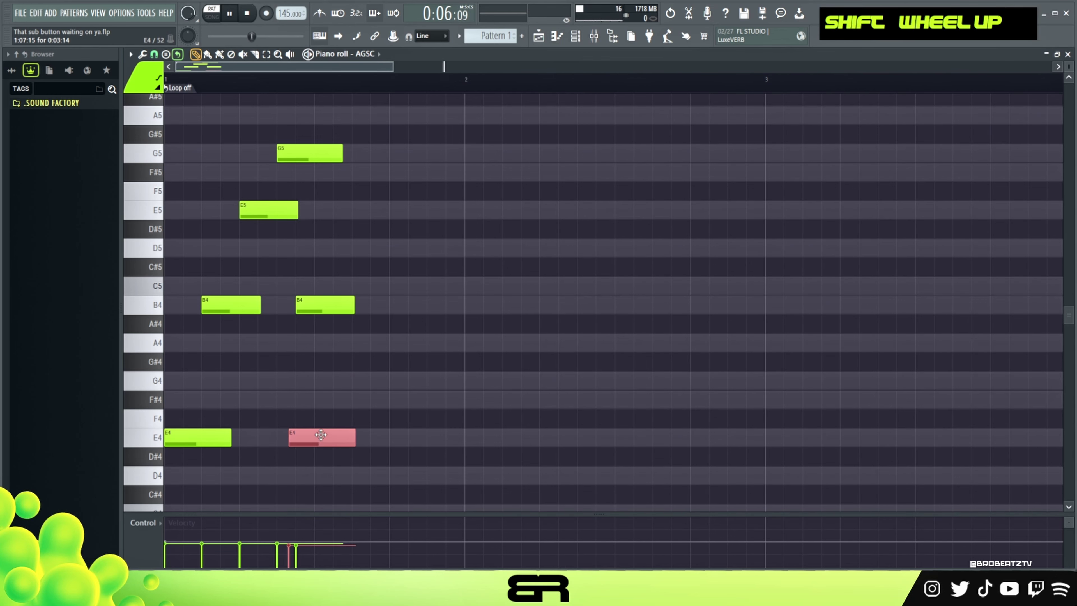
{"action": "scroll", "coordinate": [321, 438], "scroll_direction": "up", "scroll_amount": 4}
{"action": "key", "text": "space"}
Ramp the velocities of the first B4, E5 and G5 notes gradually upward and play the phrase.
{"action": "left_click", "coordinate": [307, 150], "text": "ctrl"}
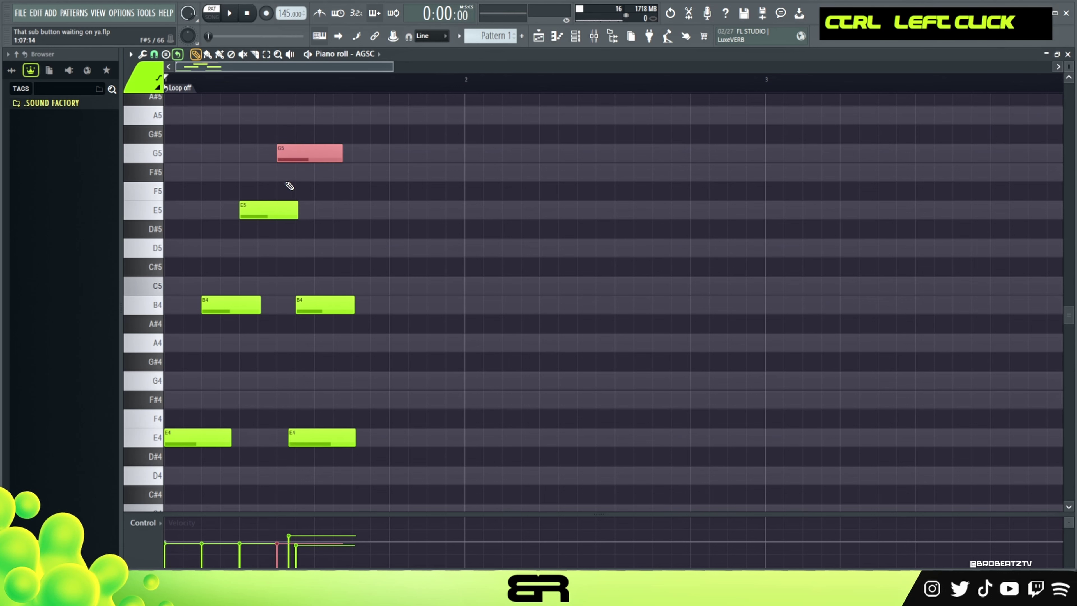
{"action": "left_click", "coordinate": [275, 210], "text": "ctrl+shift"}
{"action": "left_click_drag", "start_coordinate": [239, 284], "coordinate": [233, 316]}
{"action": "right_click", "coordinate": [213, 544]}
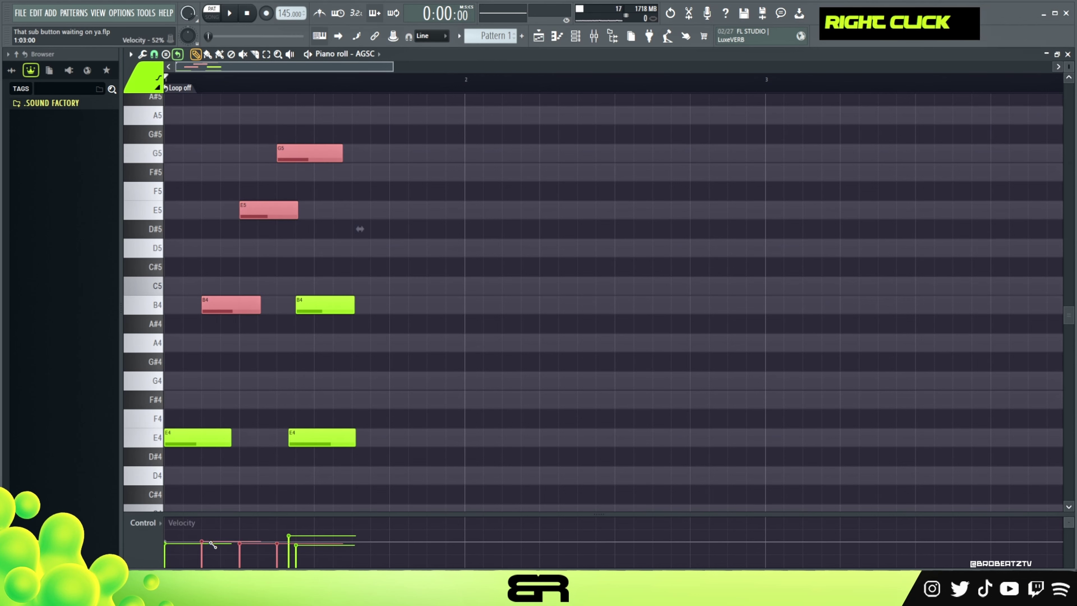
{"action": "key", "text": "space"}
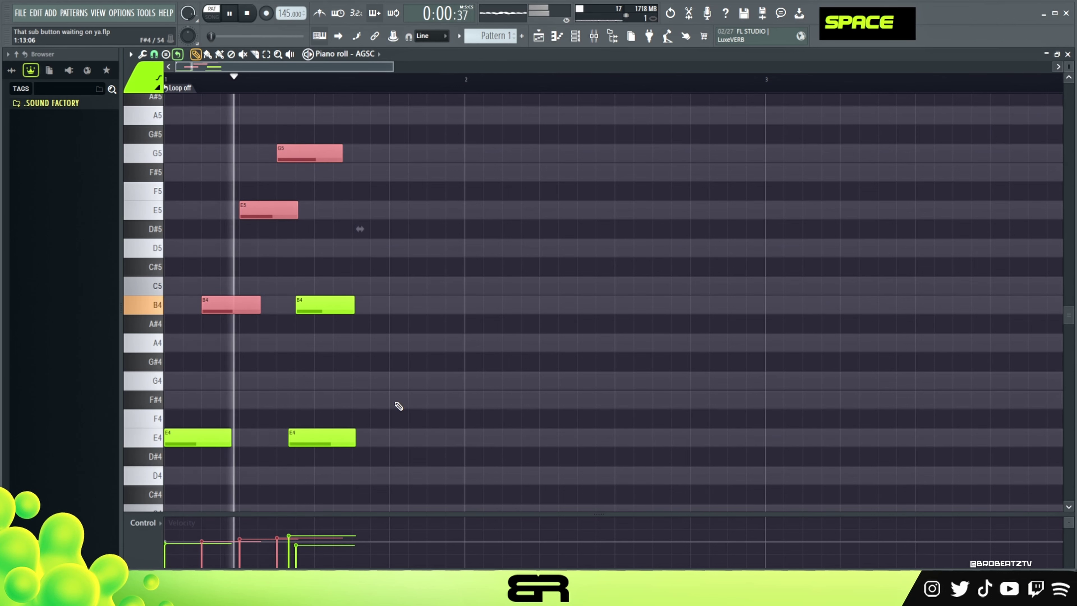
{"action": "key", "text": "space"}
{"action": "key", "text": "space"}
{"action": "key", "text": "space"}
{"action": "right_click", "coordinate": [383, 342]}
{"action": "key", "text": "space"}
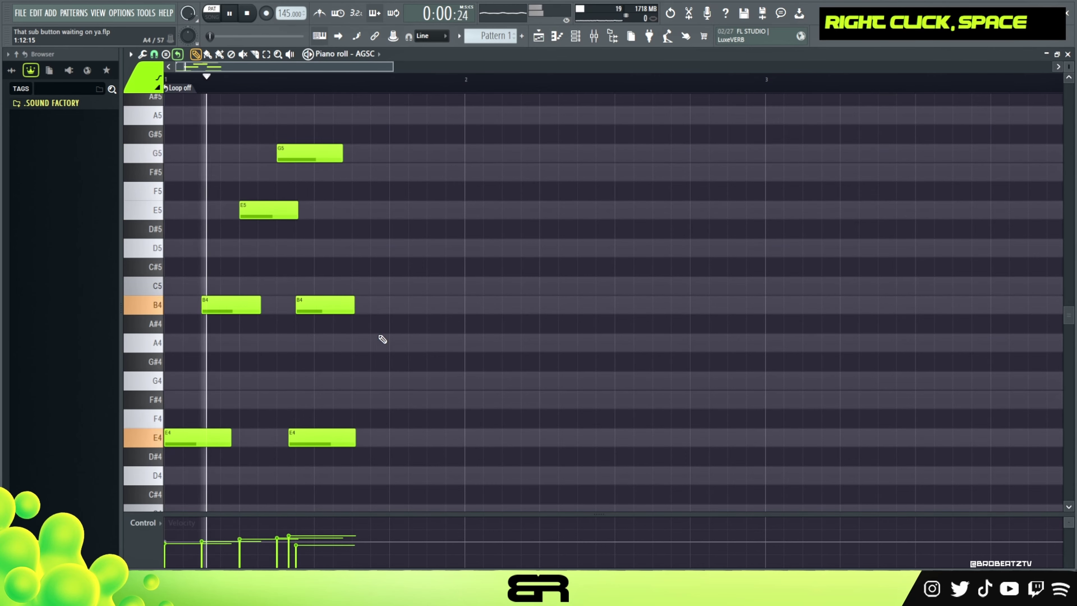
Nudge the repeated E4 and B4 notes together slightly earlier in time and play the phrase.
{"action": "left_click_drag", "start_coordinate": [360, 278], "coordinate": [297, 443], "text": "ctrl"}
{"action": "key", "text": "space"}
{"action": "scroll", "coordinate": [341, 403], "scroll_direction": "up", "scroll_amount": 1, "text": "shift"}
{"action": "key", "text": "space"}
{"action": "key", "text": "space"}
Nudge only the repeated B4 note earlier, closer to the repeated E4's start, and play the phrase.
{"action": "left_click", "coordinate": [323, 309], "text": "ctrl"}
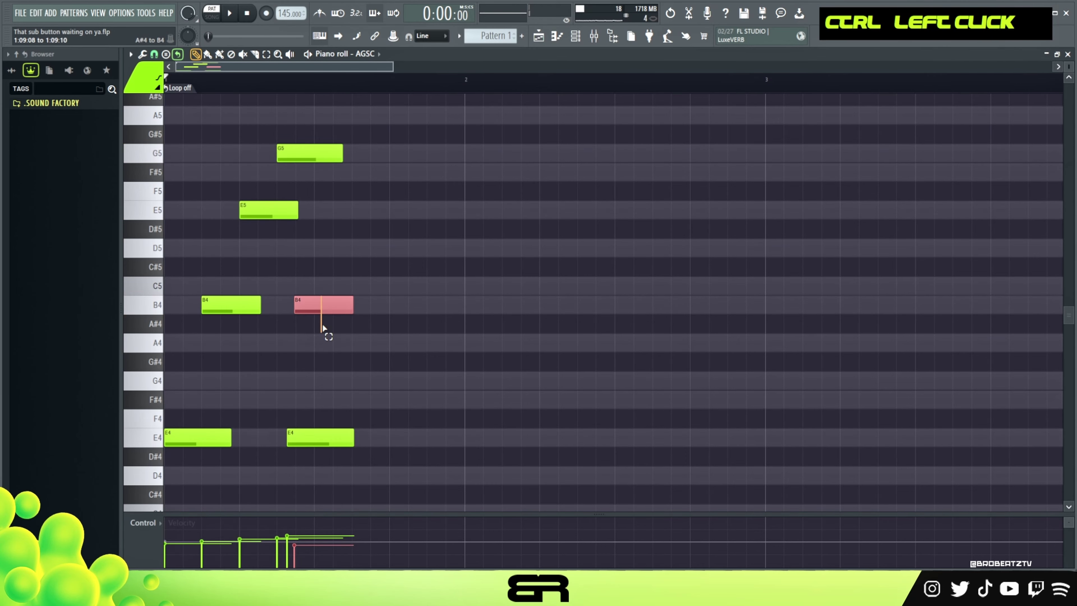
{"action": "scroll", "coordinate": [329, 318], "scroll_direction": "up", "scroll_amount": 3, "text": "shift"}
{"action": "key", "text": "space"}
{"action": "key", "text": "space"}
{"action": "key", "text": "space"}
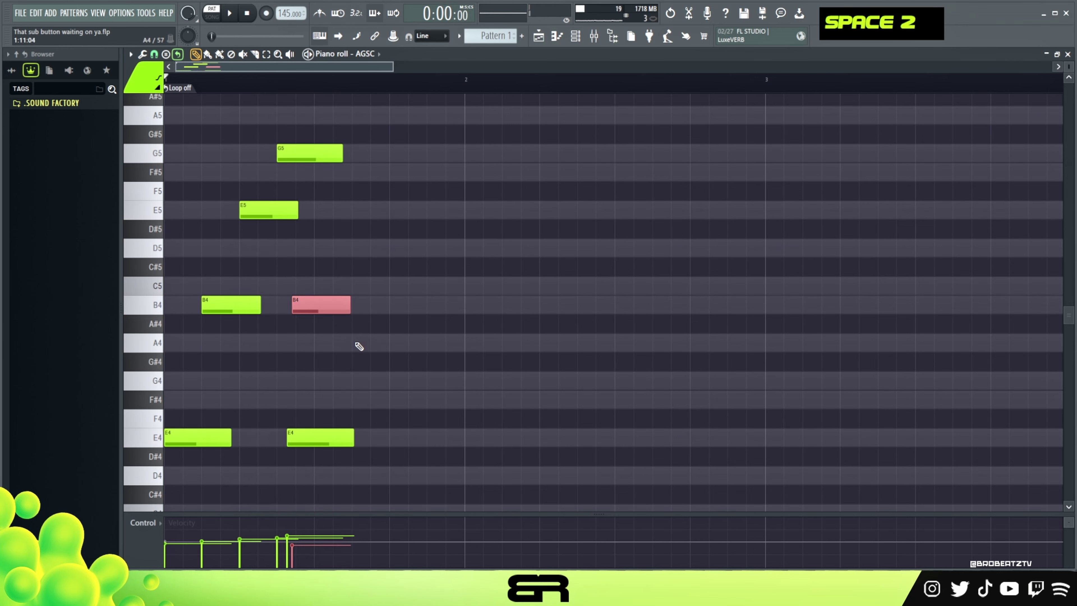
Shorten the repeated E4 and B4 notes and the G5 note so they end almost together, then play the phrase.
{"action": "key", "text": "space"}
{"action": "left_click_drag", "start_coordinate": [338, 277], "coordinate": [368, 479], "text": "ctrl"}
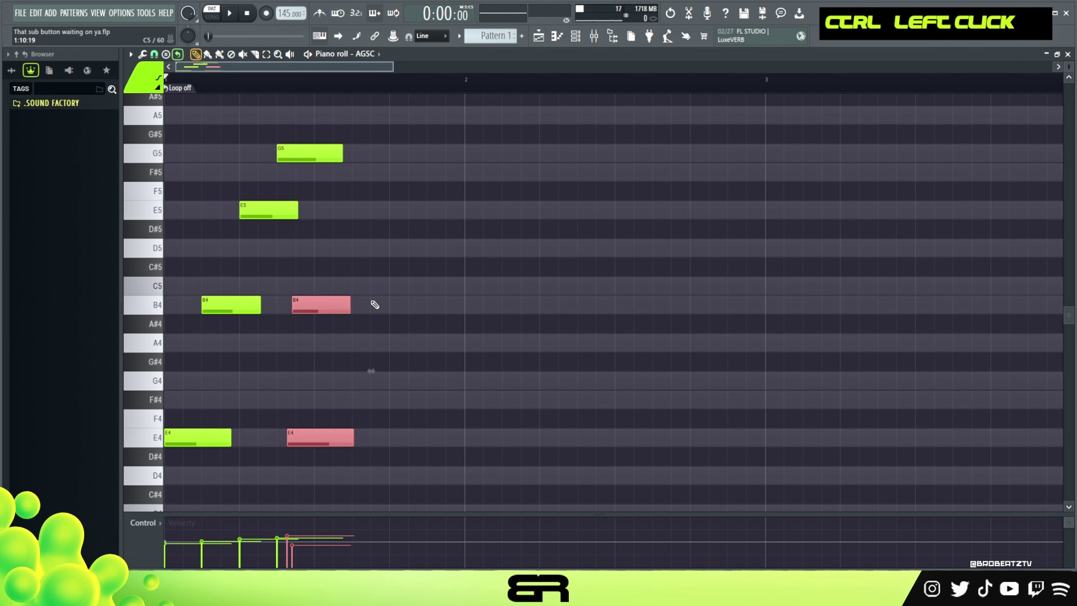
{"action": "mouse_move", "coordinate": [349, 306]}
{"action": "left_mouse_down", "text": "alt"}
{"action": "mouse_move", "coordinate": [378, 308]}
{"action": "mouse_move", "coordinate": [345, 311]}
{"action": "left_mouse_up", "text": "alt"}
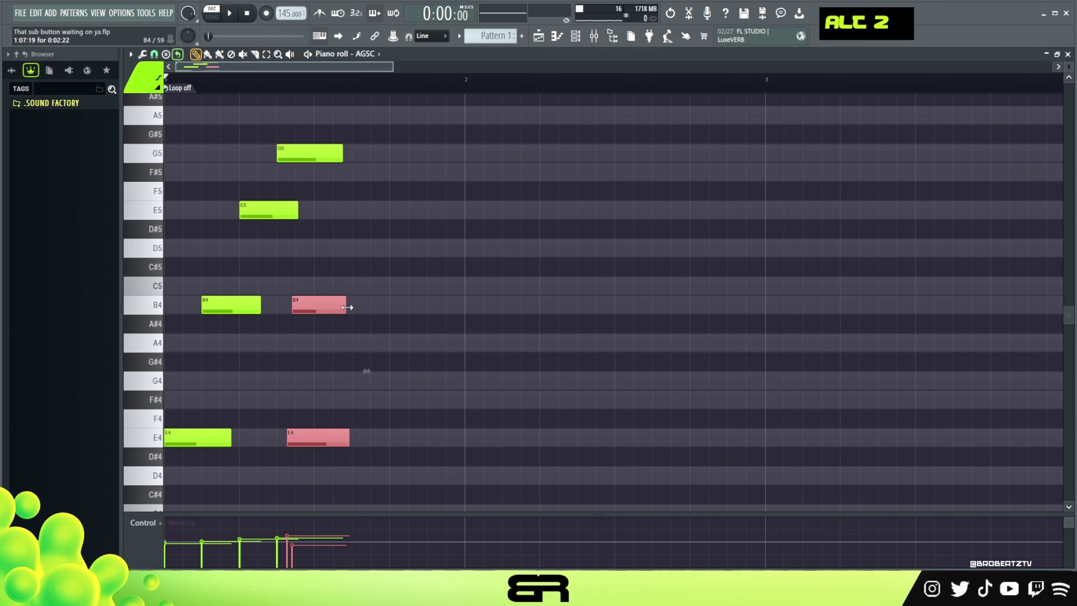
{"action": "left_click_drag", "start_coordinate": [347, 307], "coordinate": [336, 312], "text": "alt"}
{"action": "left_click", "coordinate": [339, 153], "text": "ctrl"}
{"action": "left_click_drag", "start_coordinate": [341, 154], "coordinate": [334, 153], "text": "alt"}
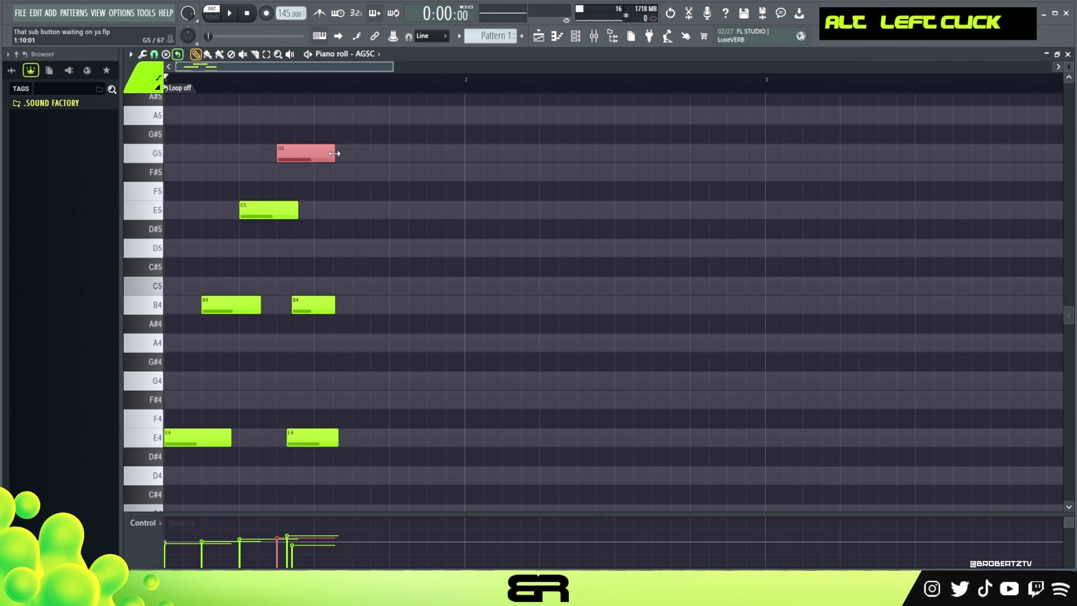
{"action": "key", "text": "space"}
{"action": "key", "text": "space"}
{"action": "key", "text": "space"}
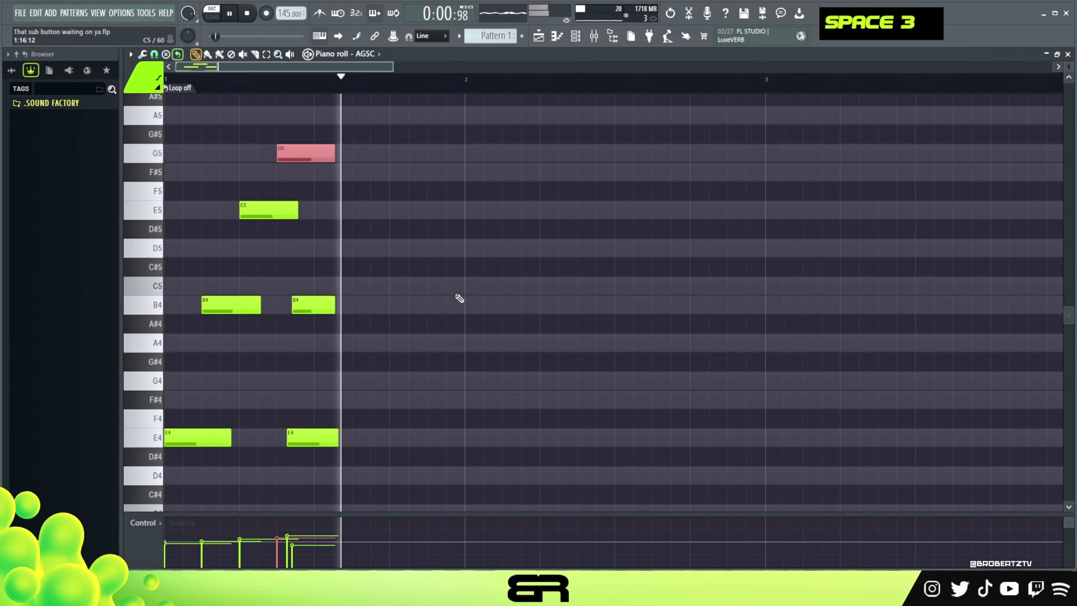
{"action": "key", "text": "space"}
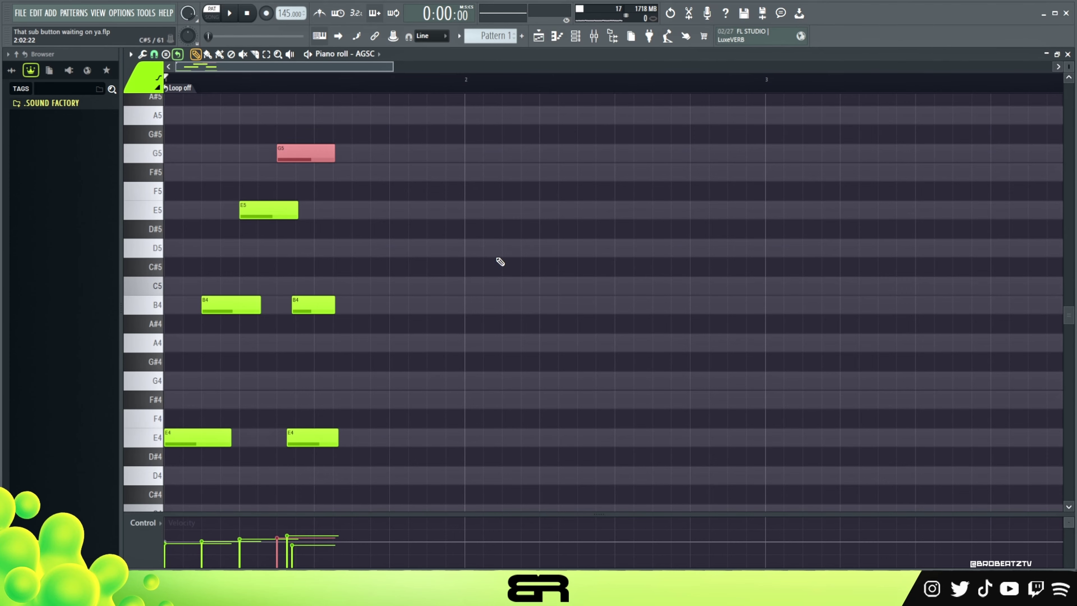
Duplicate the E4 phrase to the start of bar 2 and transpose the copy down to start on D4.
{"action": "mouse_move", "coordinate": [394, 69]}
{"action": "left_mouse_down"}
{"action": "mouse_move", "coordinate": [524, 90]}
{"action": "mouse_move", "coordinate": [374, 101]}
{"action": "left_mouse_up"}
{"action": "mouse_move", "coordinate": [406, 145]}
{"action": "left_mouse_down"}
{"action": "mouse_move", "coordinate": [171, 464]}
{"action": "mouse_move", "coordinate": [327, 435]}
{"action": "mouse_move", "coordinate": [511, 427]}
{"action": "left_mouse_up"}
{"action": "scroll", "coordinate": [515, 424], "scroll_direction": "down", "scroll_amount": 3}
{"action": "key", "text": "shift+Down"}
{"action": "key", "text": "shift+Down"}
{"action": "key", "text": "shift+Down"}
{"action": "key", "text": "shift+Down"}
{"action": "key", "text": "shift+Down"}
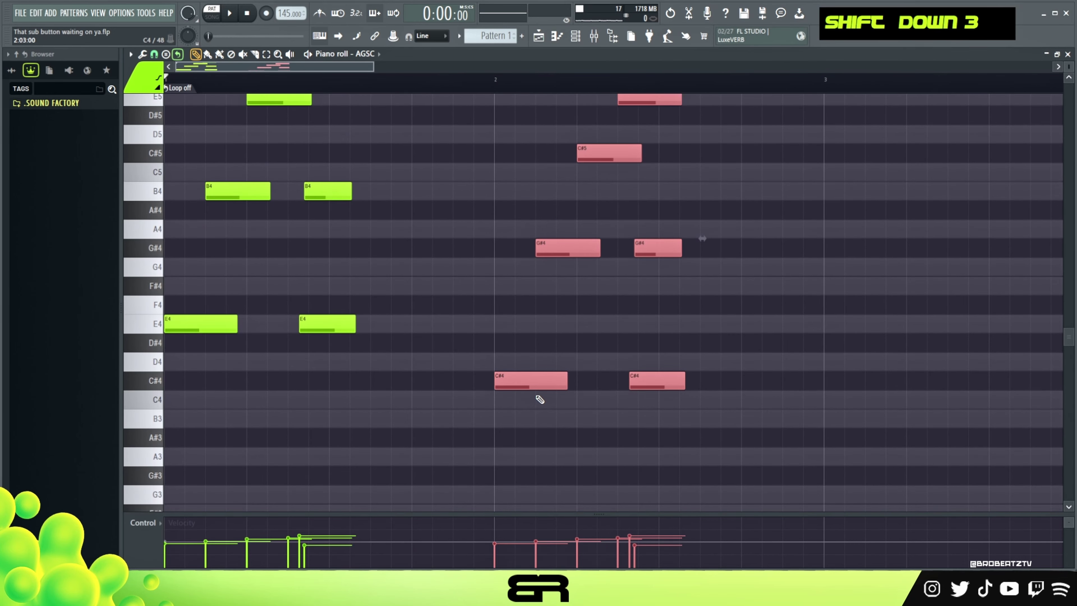
{"action": "key", "text": "shift+Up"}
{"action": "key", "text": "shift+Up"}
{"action": "key", "text": "shift+Up"}
{"action": "scroll", "coordinate": [539, 393], "scroll_direction": "up", "scroll_amount": 1}
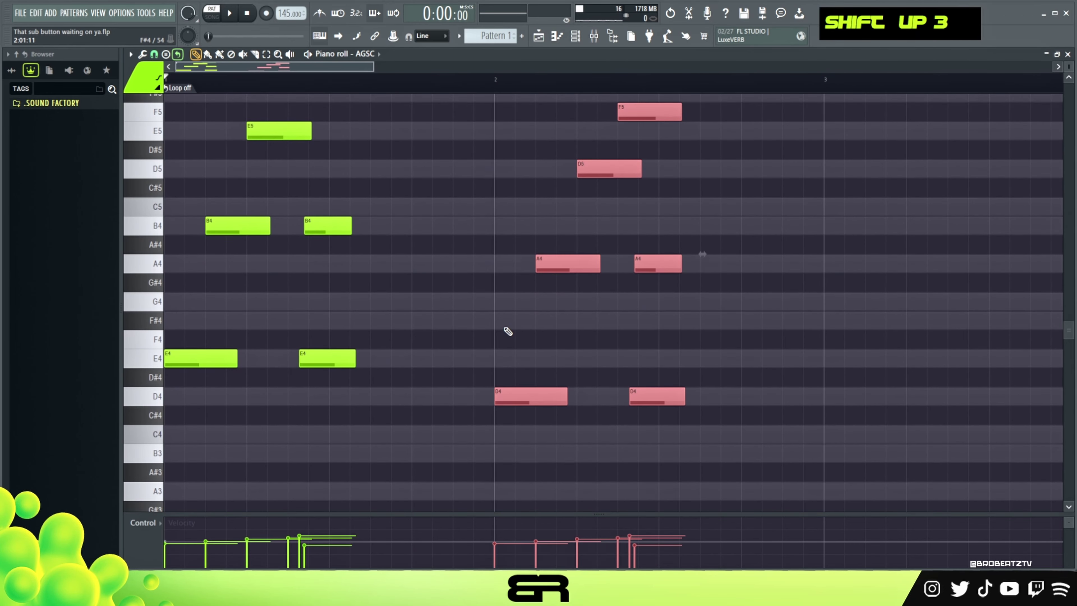
{"action": "scroll", "coordinate": [507, 331], "scroll_direction": "up", "scroll_amount": 1}
{"action": "scroll", "coordinate": [1068, 70], "scroll_direction": "down", "scroll_amount": 1}
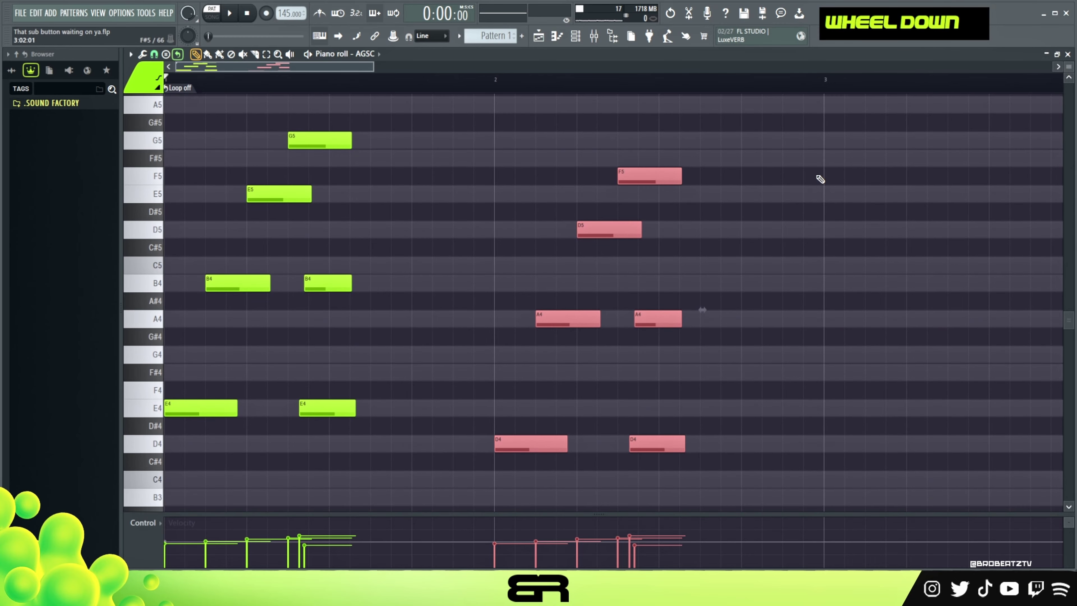
Move the copied phrase earlier to beat 4 of bar 1 and delete all but its first D4 and A4 notes.
{"action": "left_click", "coordinate": [468, 459]}
{"action": "right_click", "coordinate": [466, 458]}
{"action": "mouse_move", "coordinate": [690, 470]}
{"action": "left_mouse_down"}
{"action": "mouse_move", "coordinate": [580, 348]}
{"action": "mouse_move", "coordinate": [532, 173]}
{"action": "left_mouse_up"}
{"action": "left_click_drag", "start_coordinate": [523, 443], "coordinate": [429, 437]}
{"action": "right_click", "coordinate": [609, 173]}
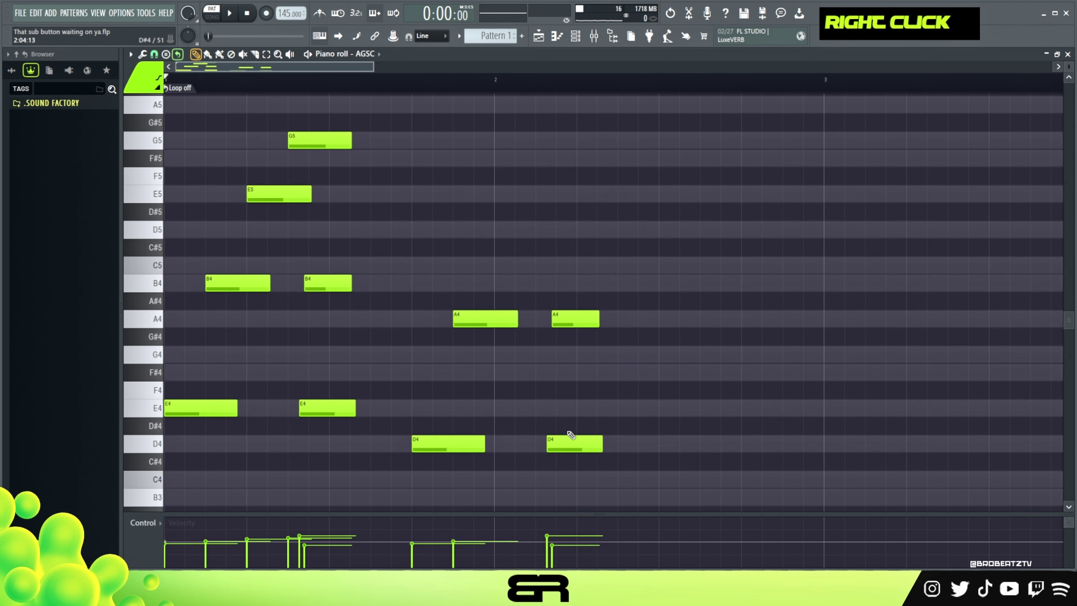
{"action": "right_click", "coordinate": [572, 443]}
Move the A4 note to just after the D4's start and add a copy of the D4 raised to F#5.
{"action": "left_click_drag", "start_coordinate": [480, 324], "coordinate": [442, 323], "text": "alt"}
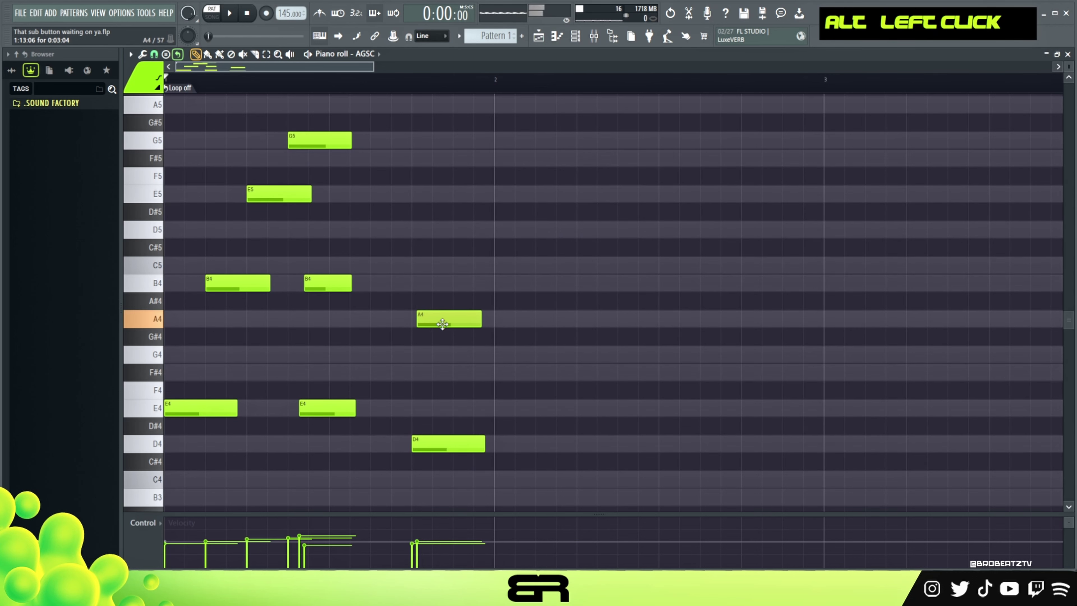
{"action": "left_click", "coordinate": [445, 444], "text": "ctrl"}
{"action": "left_click_drag", "start_coordinate": [448, 441], "coordinate": [447, 369], "text": "shift"}
{"action": "key", "text": "ctrl+Up"}
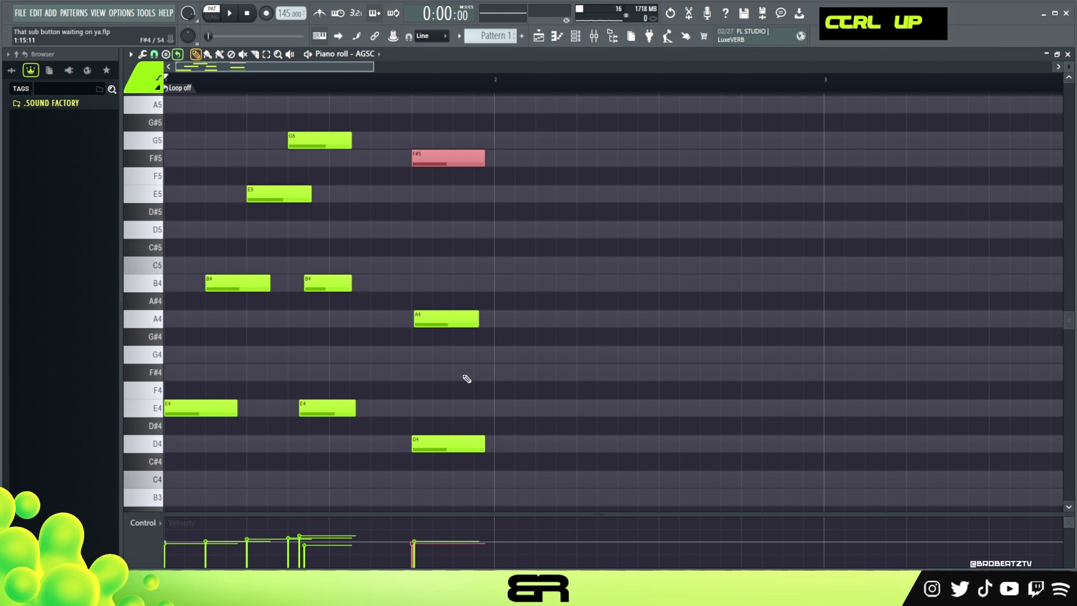
Lengthen the D4, A4 and F#5 chord notes together to about the end of bar 2 and play the pattern.
{"action": "left_click_drag", "start_coordinate": [509, 118], "coordinate": [444, 481], "text": "ctrl"}
{"action": "left_click_drag", "start_coordinate": [479, 327], "coordinate": [816, 340], "text": "alt"}
{"action": "right_click", "coordinate": [697, 390]}
{"action": "key", "text": "space"}
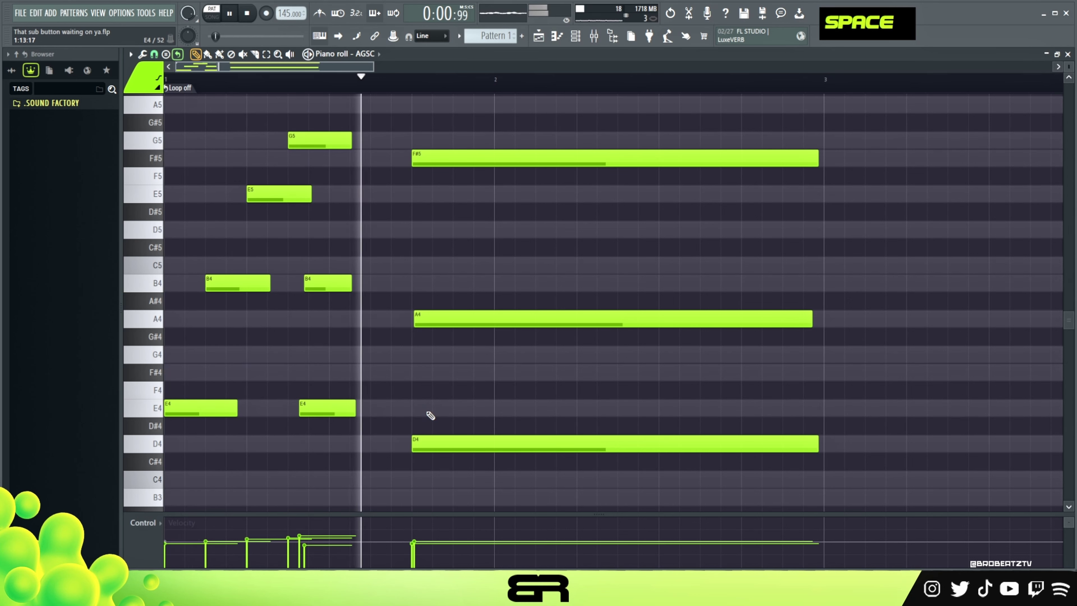
{"action": "key", "text": "space"}
{"action": "key", "text": "space"}
{"action": "key", "text": "space"}
Lengthen the first E4 and B4 notes until just before their repeats and play the pattern.
{"action": "left_click_drag", "start_coordinate": [232, 408], "coordinate": [282, 408], "text": "alt"}
{"action": "left_click_drag", "start_coordinate": [270, 280], "coordinate": [293, 282], "text": "alt"}
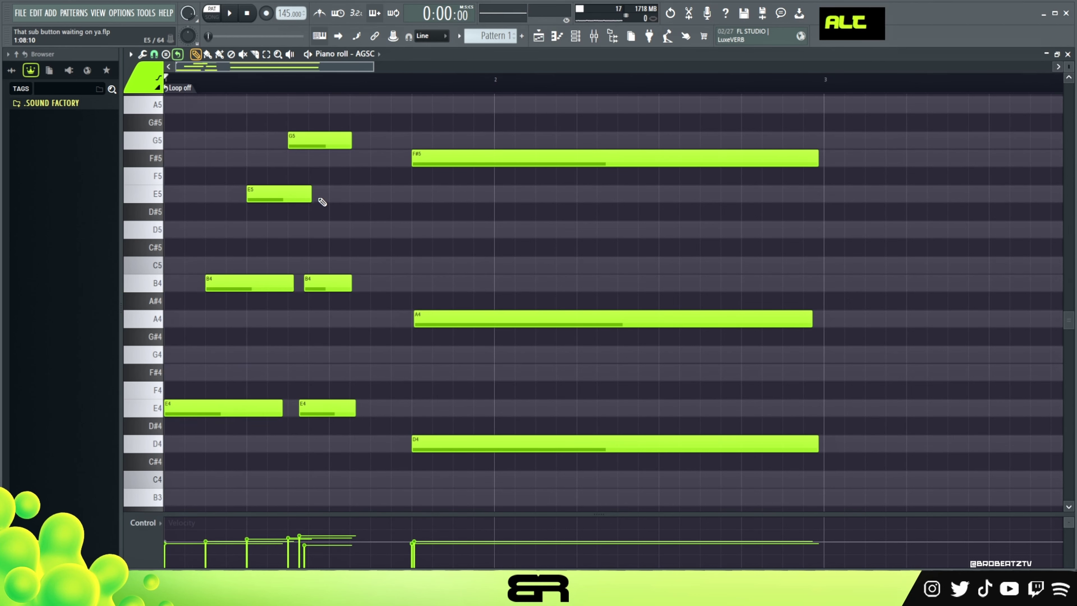
{"action": "key", "text": "space"}
{"action": "key", "text": "space"}
{"action": "key", "text": "space"}
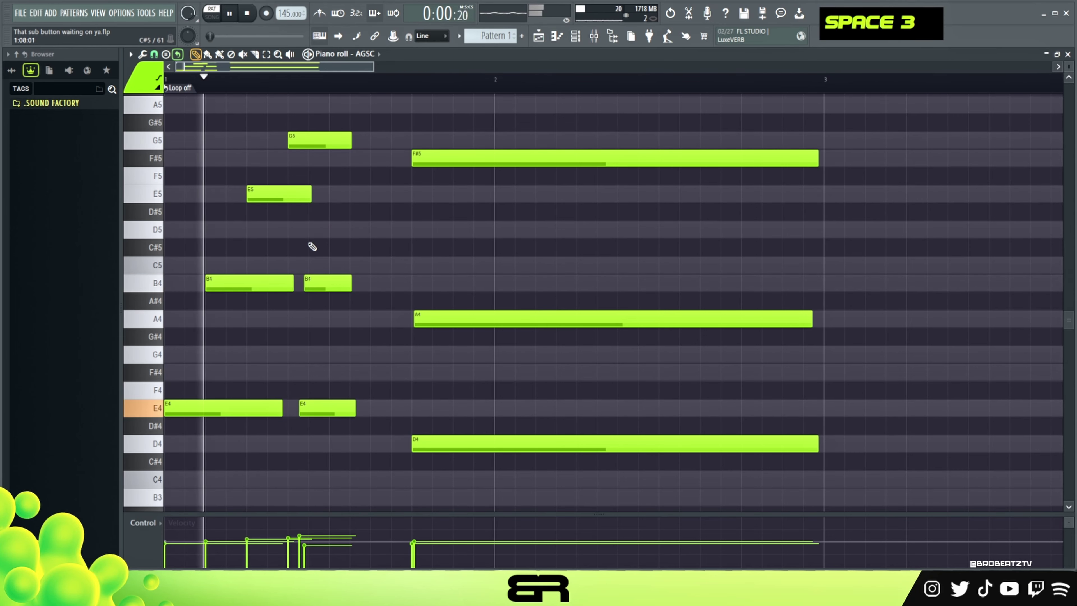
{"action": "key", "text": "space"}
{"action": "key", "text": "space"}
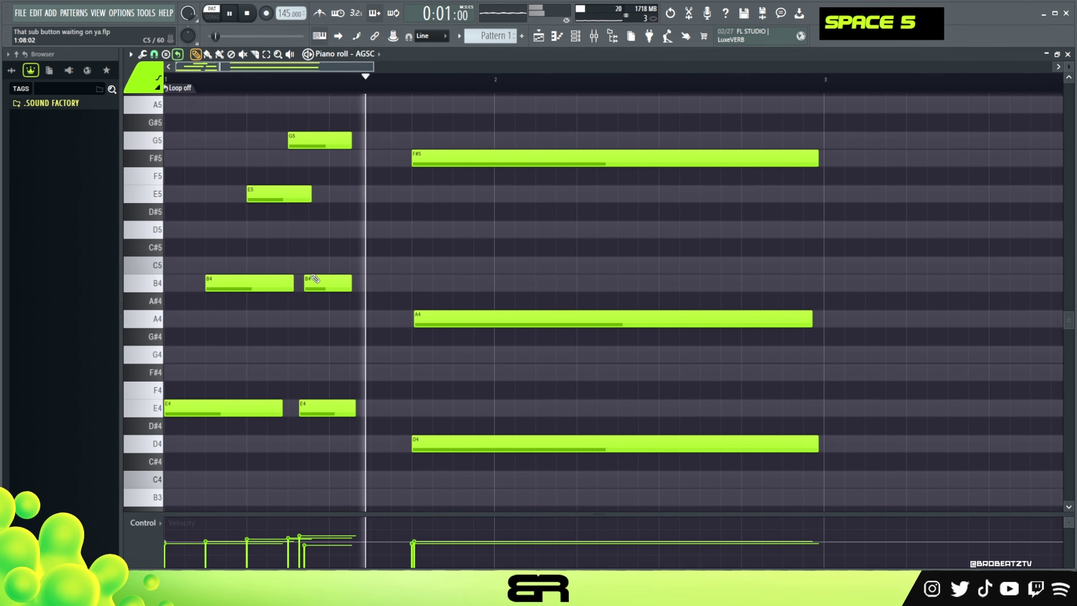
Nudge the repeated B4 note slightly later, lower its velocity a little and play the pattern.
{"action": "left_click", "coordinate": [326, 289], "text": "ctrl"}
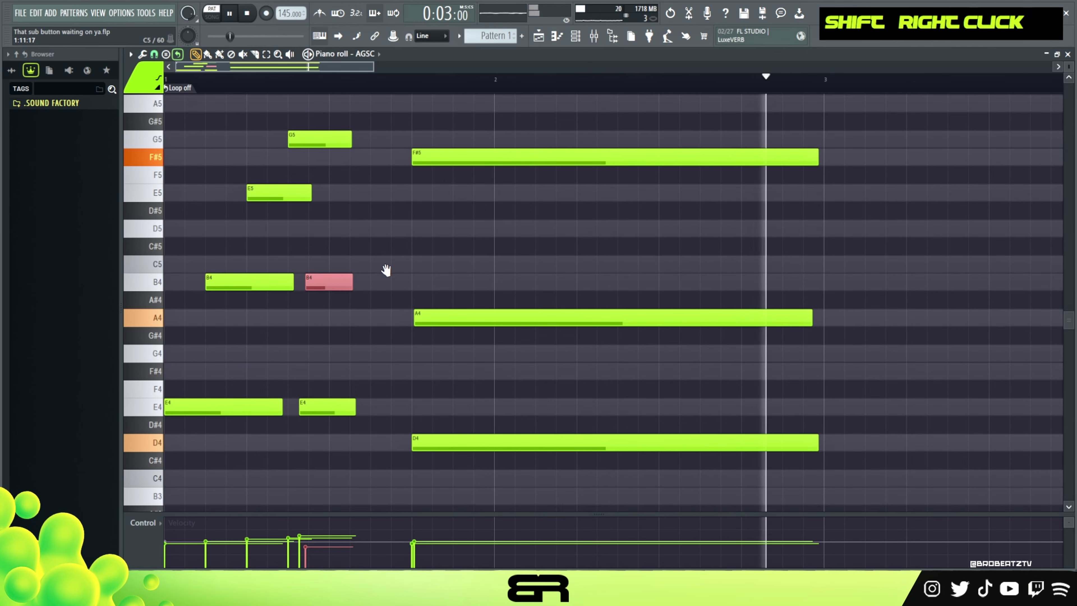
{"action": "key", "text": "space"}
{"action": "scroll", "coordinate": [482, 298], "scroll_direction": "down", "scroll_amount": 1}
{"action": "scroll", "coordinate": [483, 298], "scroll_direction": "down", "scroll_amount": 1}
{"action": "key", "text": "space"}
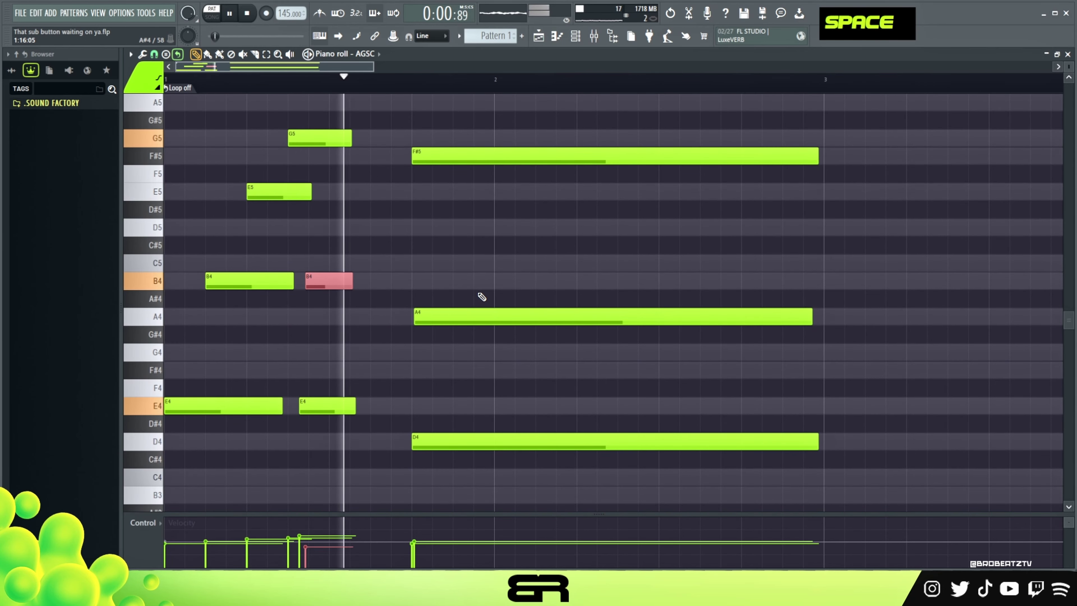
{"action": "key", "text": "space"}
{"action": "key", "text": "space"}
{"action": "key", "text": "space"}
Trim the ends of the repeated E4 and B4 notes and the G5 slightly and play the pattern.
{"action": "left_click_drag", "start_coordinate": [340, 255], "coordinate": [349, 414], "text": "ctrl"}
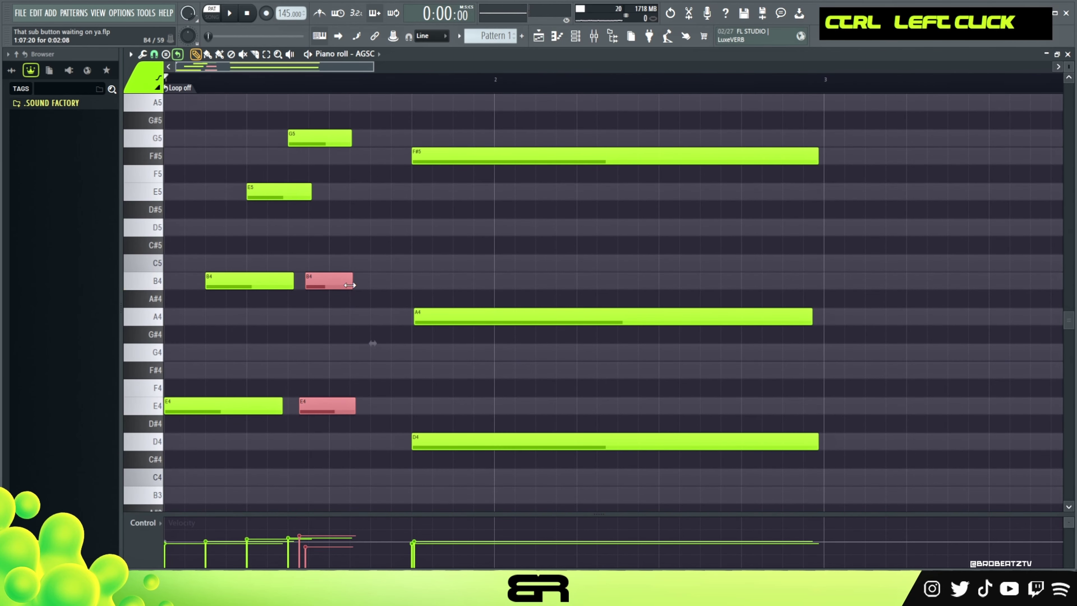
{"action": "left_click_drag", "start_coordinate": [352, 281], "coordinate": [344, 281], "text": "alt"}
{"action": "key", "text": "space"}
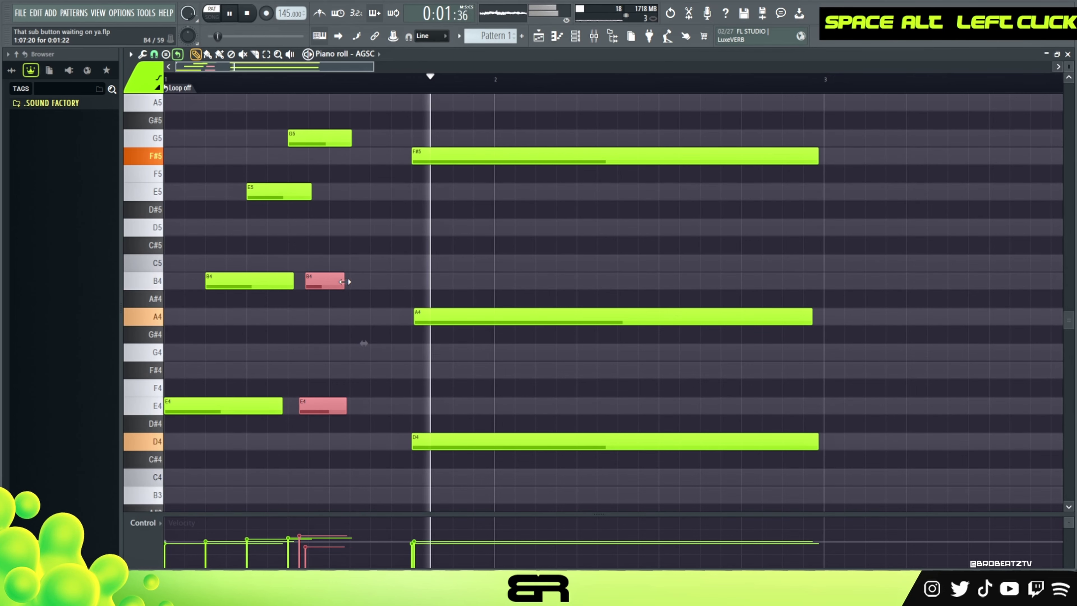
{"action": "key", "text": "space"}
{"action": "left_click_drag", "start_coordinate": [347, 136], "coordinate": [346, 136]}
{"action": "key", "text": "space"}
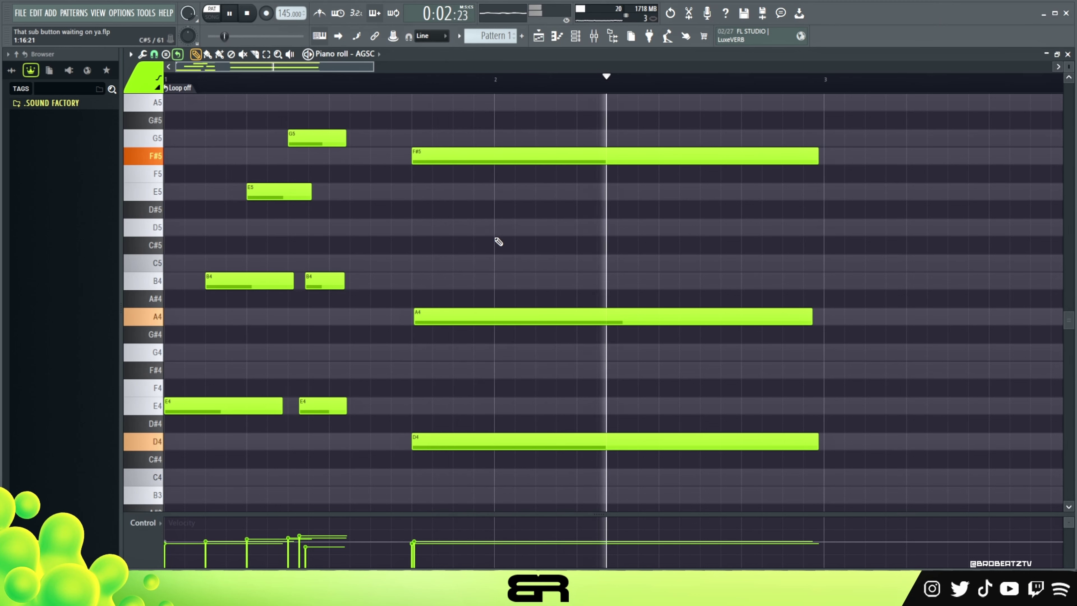
{"action": "key", "text": "space"}
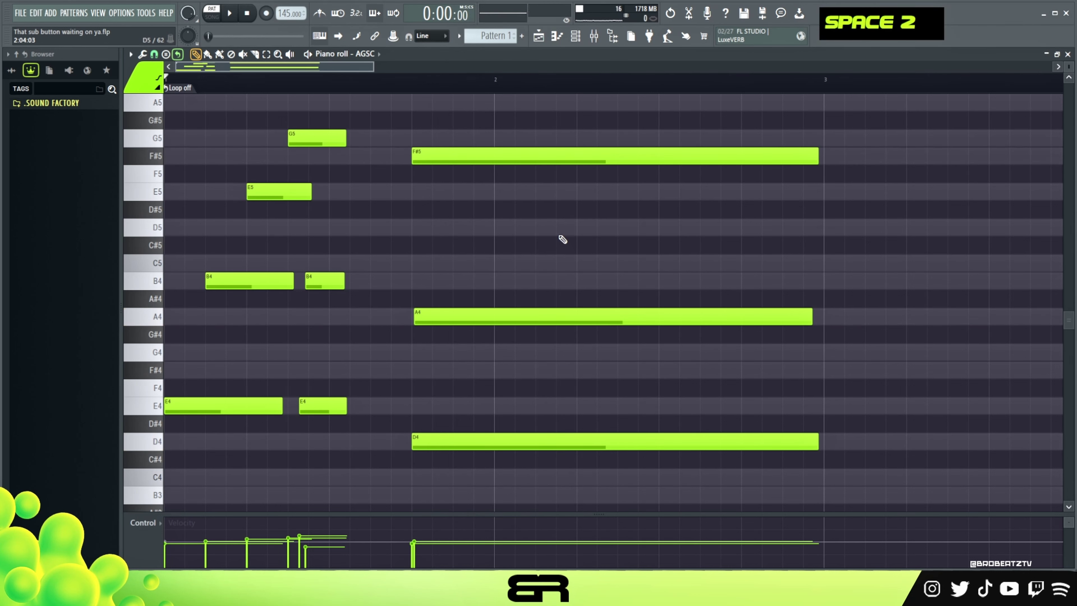
Copy the long F#5 chord note one octave up to F#6 and lower the copy's velocity while playing the pattern.
{"action": "right_click", "coordinate": [522, 266]}
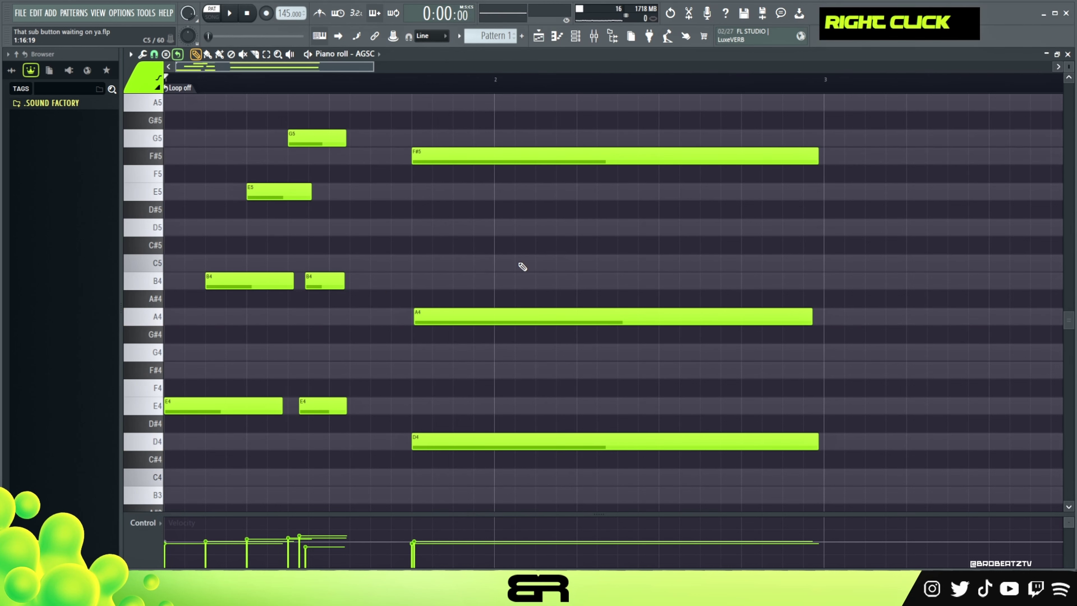
{"action": "scroll", "coordinate": [1028, 144], "scroll_direction": "down", "scroll_amount": 2}
{"action": "scroll", "coordinate": [1028, 144], "scroll_direction": "up", "scroll_amount": 1}
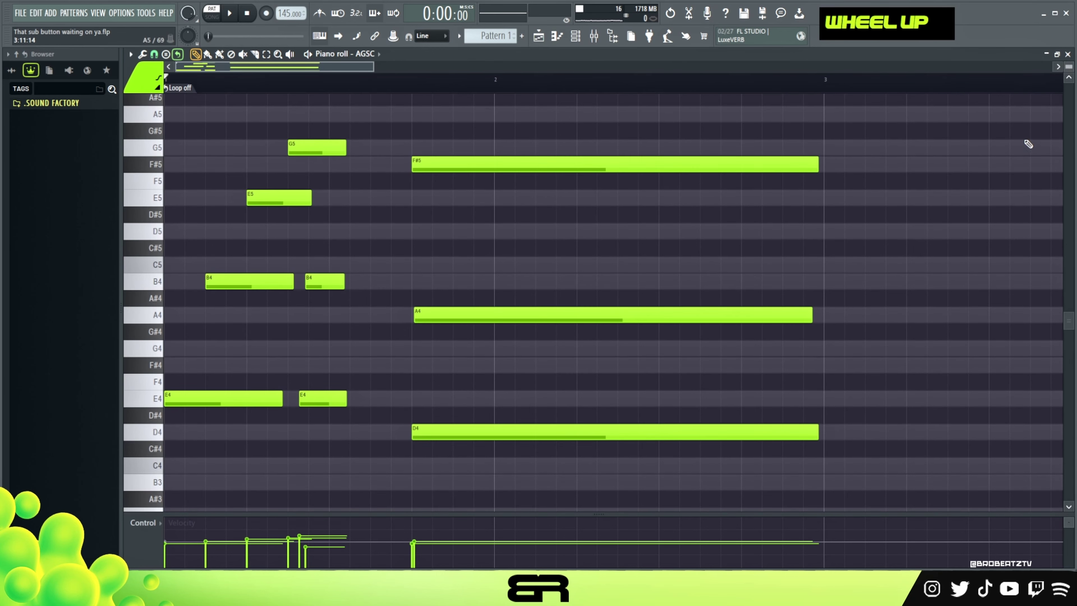
{"action": "scroll", "coordinate": [874, 384], "scroll_direction": "up", "scroll_amount": 2}
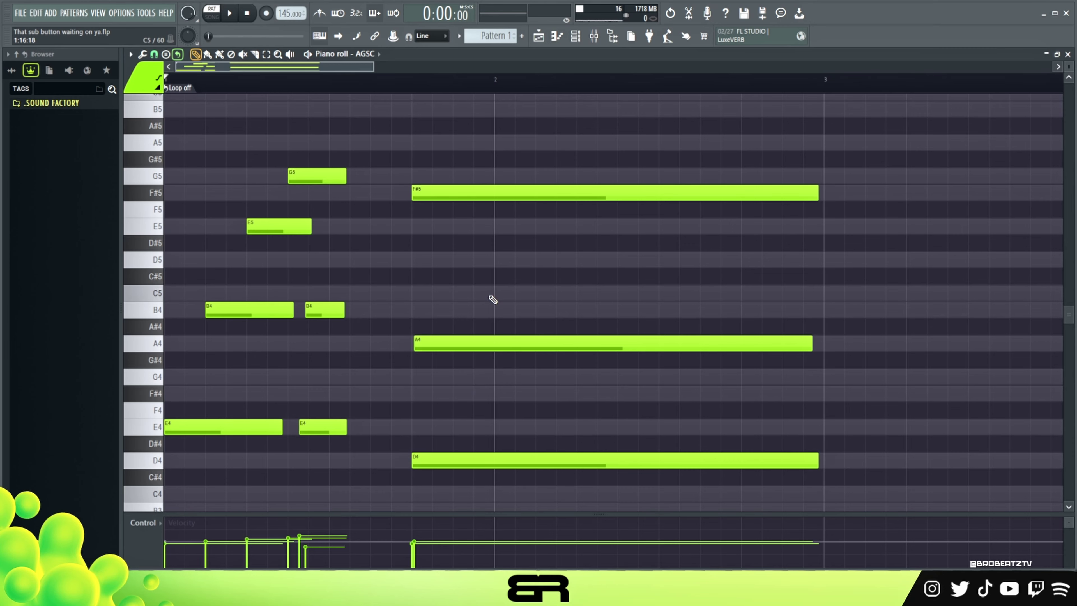
{"action": "scroll", "coordinate": [448, 259], "scroll_direction": "up", "scroll_amount": 3}
{"action": "left_click", "coordinate": [444, 246], "text": "ctrl"}
{"action": "left_click", "coordinate": [444, 247], "text": "shift"}
{"action": "key", "text": "ctrl+Up"}
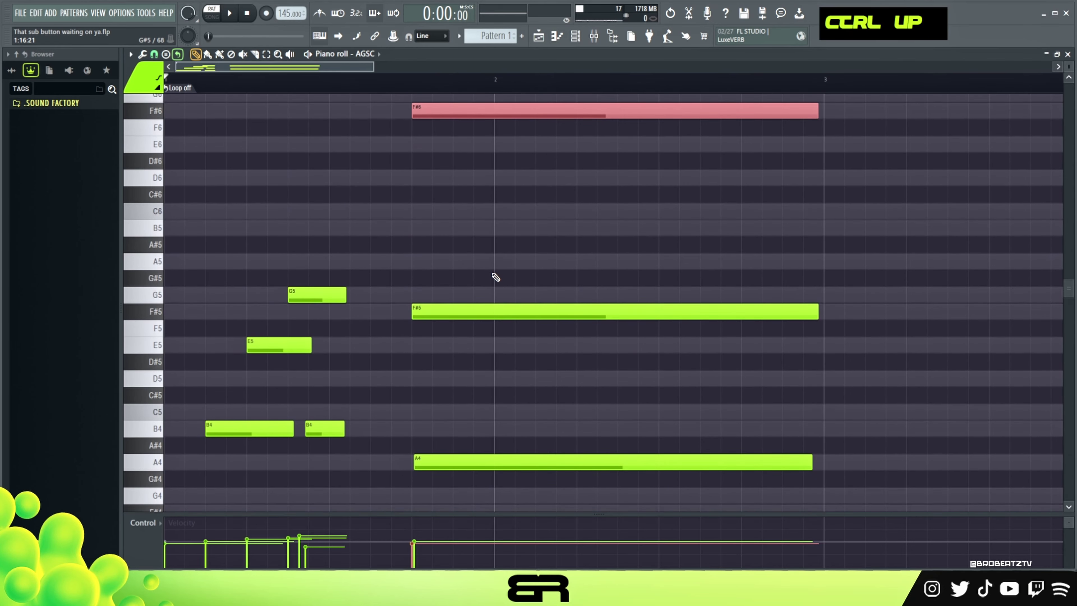
{"action": "scroll", "coordinate": [743, 201], "scroll_direction": "up", "scroll_amount": 2}
{"action": "key", "text": "space"}
{"action": "scroll", "coordinate": [621, 216], "scroll_direction": "down", "scroll_amount": 4, "text": "alt"}
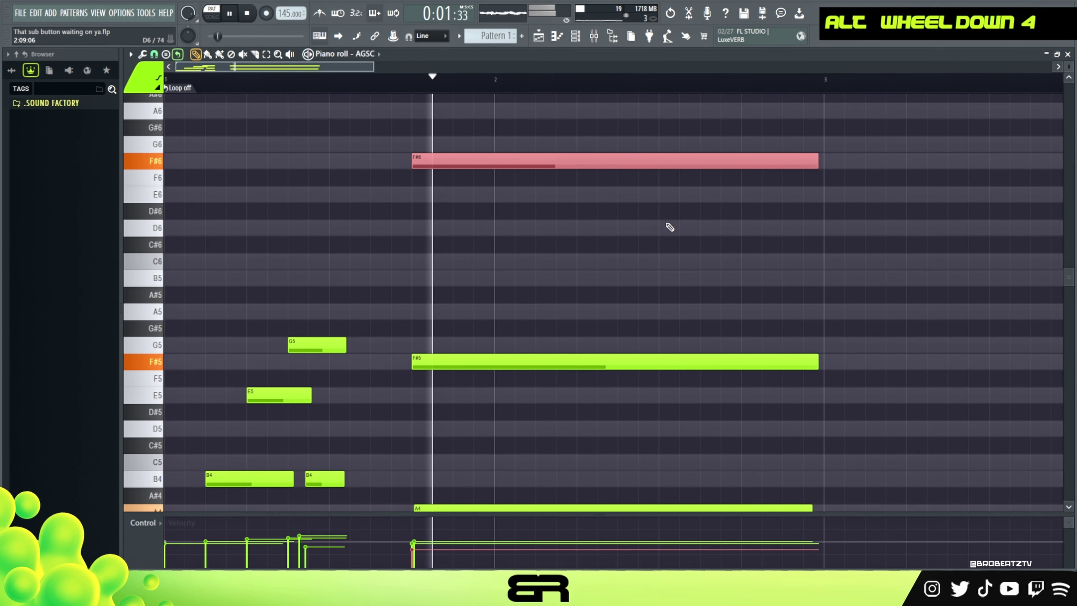
{"action": "key", "text": "space"}
Shorten the F#6 note to end just past the start of bar 2 and place a second F#6 after it.
{"action": "left_click_drag", "start_coordinate": [820, 164], "coordinate": [549, 187]}
{"action": "key", "text": "space"}
{"action": "left_click", "coordinate": [546, 166], "text": "alt"}
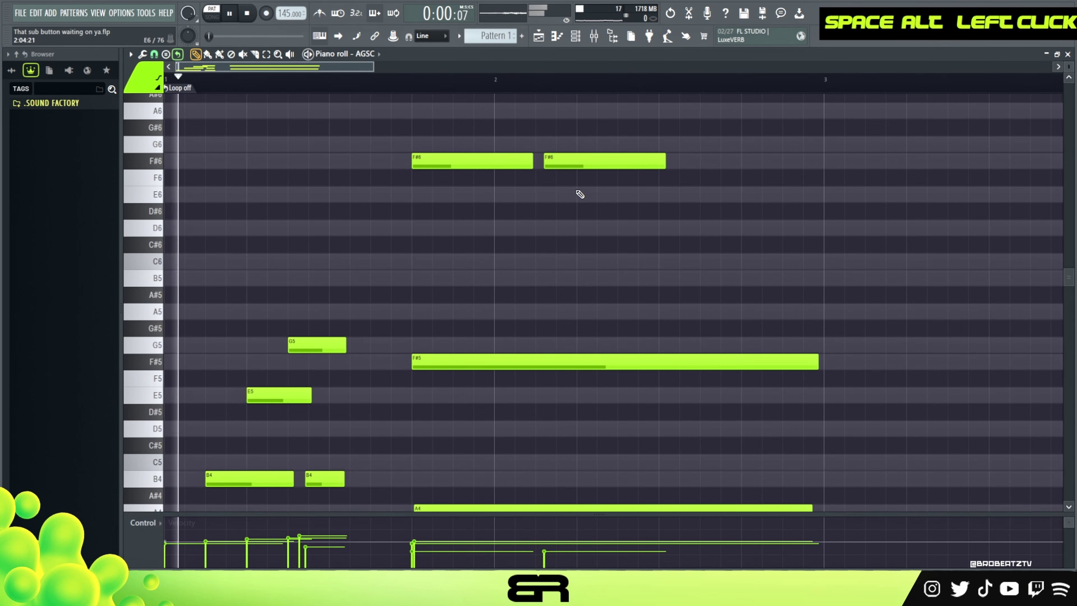
Extend the second F#6 note to near the chord's end and nudge it slightly earlier during playback.
{"action": "left_click_drag", "start_coordinate": [667, 166], "coordinate": [813, 170]}
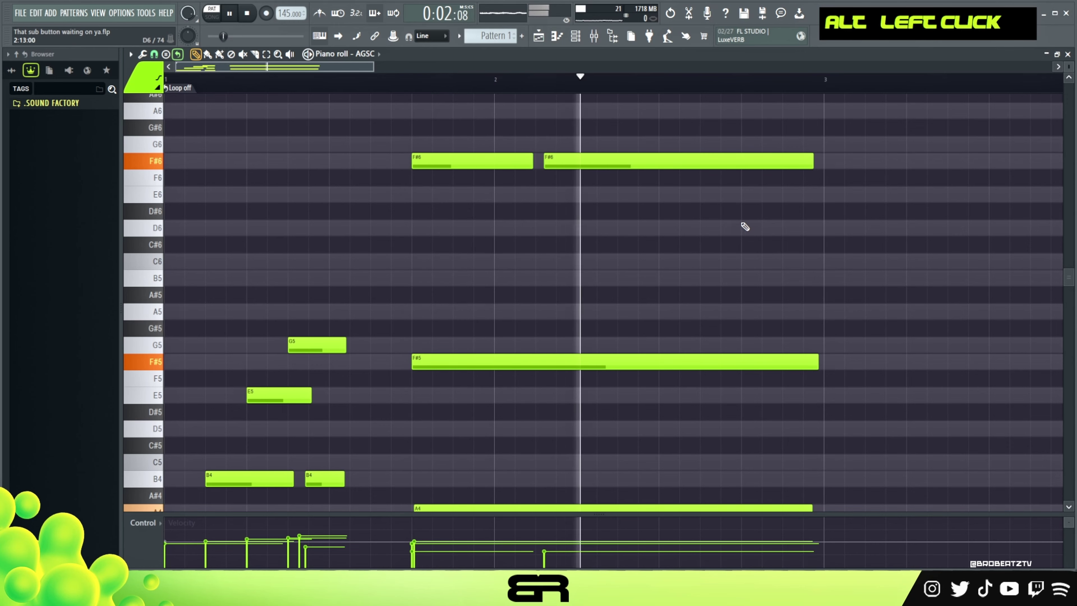
{"action": "key", "text": "space"}
{"action": "key", "text": "space"}
{"action": "left_click_drag", "start_coordinate": [589, 158], "coordinate": [586, 158]}
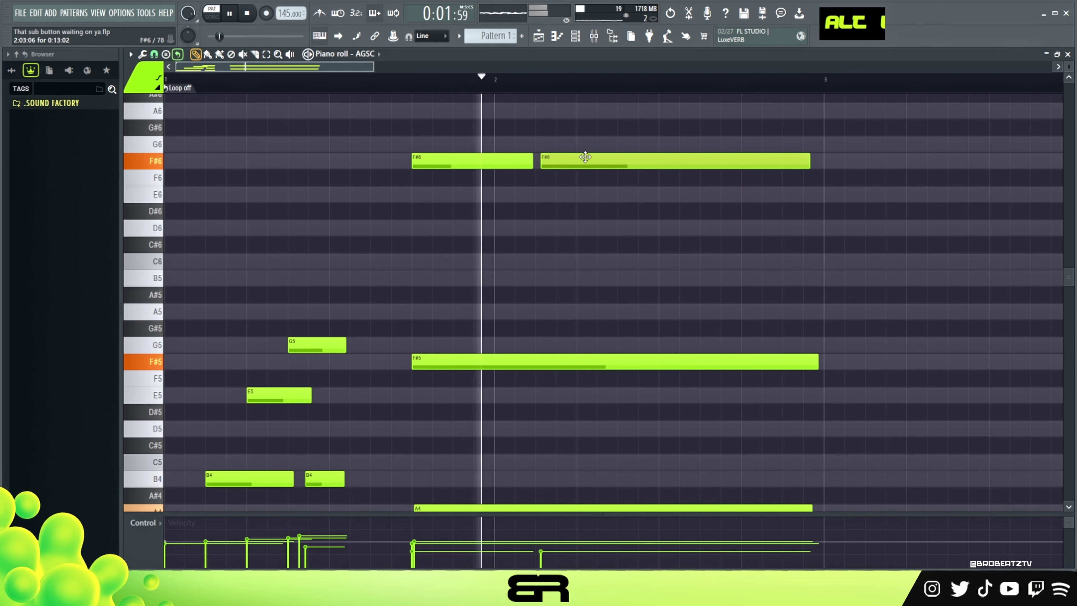
Lower the second F#6 note's velocity and extend the first F#6 to meet its start.
{"action": "left_click", "coordinate": [586, 165], "text": "ctrl"}
{"action": "scroll", "coordinate": [606, 188], "scroll_direction": "down", "scroll_amount": 2}
{"action": "key", "text": "space"}
{"action": "key", "text": "space"}
{"action": "scroll", "coordinate": [606, 188], "scroll_direction": "up", "scroll_amount": 2, "text": "alt"}
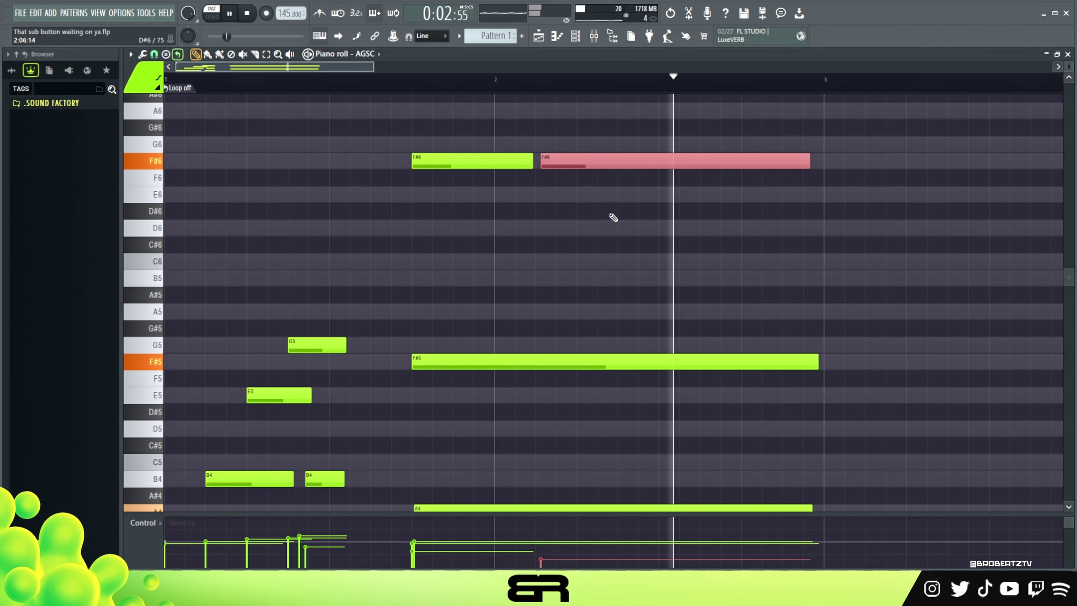
{"action": "key", "text": "space"}
{"action": "right_click", "coordinate": [609, 214]}
{"action": "left_click_drag", "start_coordinate": [533, 162], "coordinate": [538, 165], "text": "alt"}
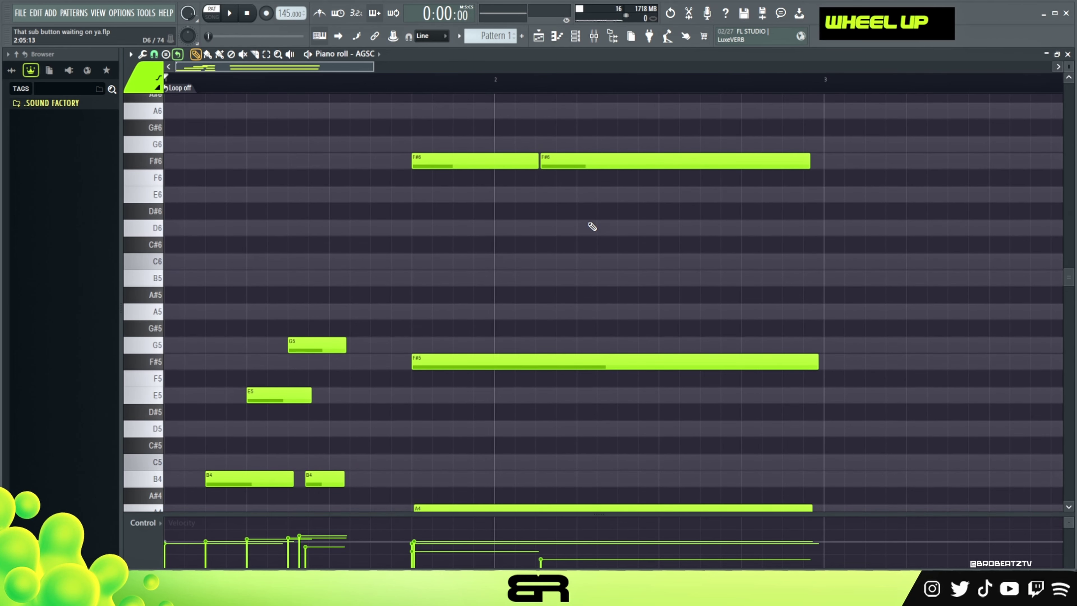
Copy the second F#6 note at the same start time and transpose the copy down to A4.
{"action": "scroll", "coordinate": [589, 228], "scroll_direction": "down", "scroll_amount": 3}
{"action": "left_click_drag", "start_coordinate": [570, 120], "coordinate": [578, 119], "text": "shift"}
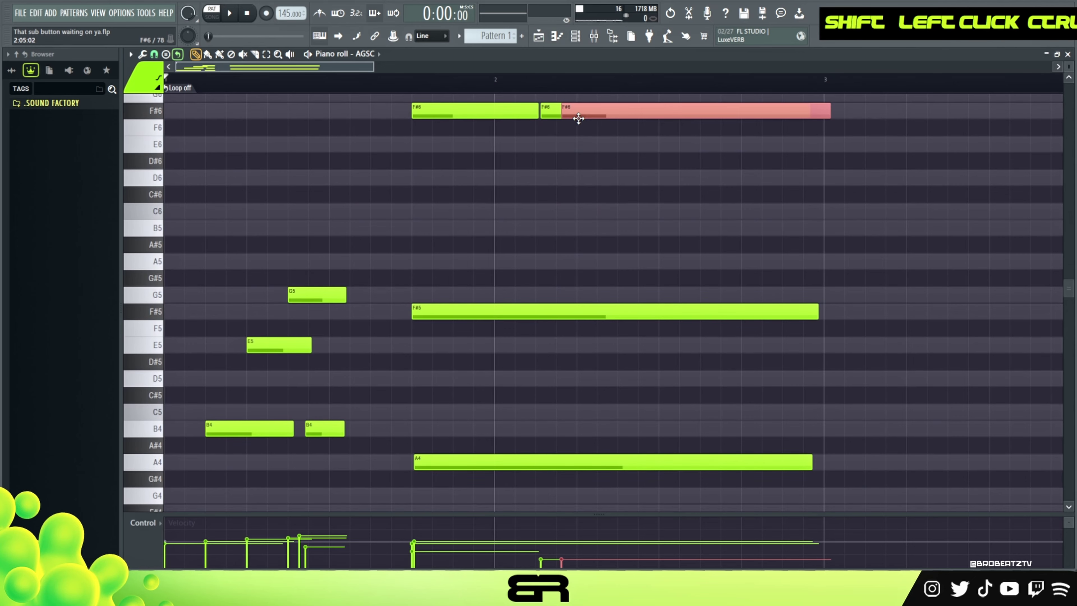
{"action": "key", "text": "ctrl+Down"}
{"action": "scroll", "coordinate": [573, 131], "scroll_direction": "down", "scroll_amount": 6}
{"action": "key", "text": "ctrl+Down"}
{"action": "key", "text": "shift+Up"}
{"action": "key", "text": "shift+Up"}
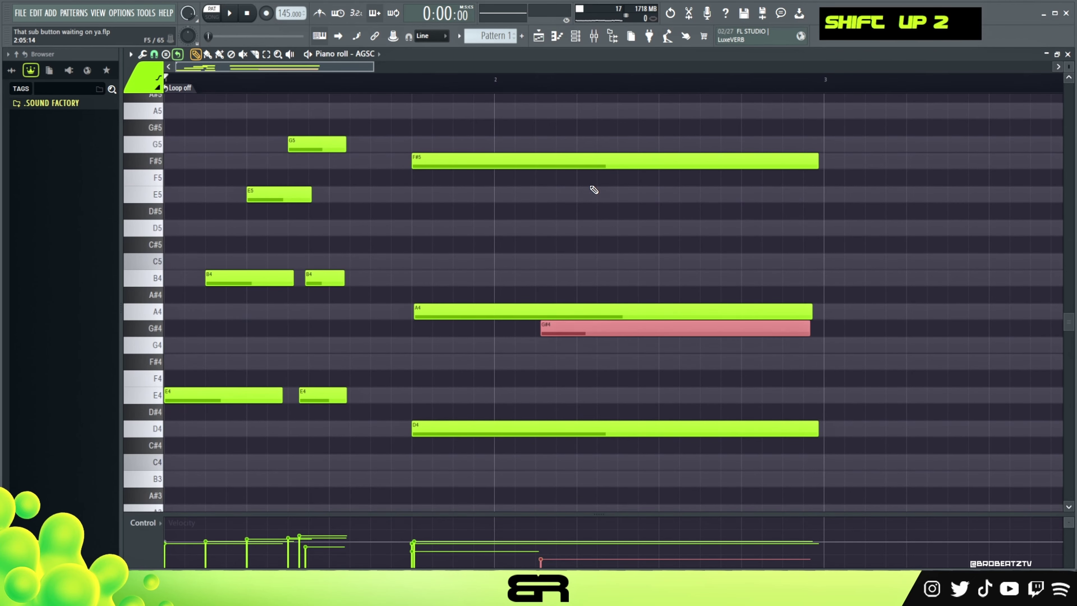
{"action": "key", "text": "shift+Up"}
Shorten the original A4 chord note to end where the new A4 starts and play the pattern.
{"action": "left_click", "coordinate": [485, 316], "text": "ctrl"}
{"action": "left_click", "coordinate": [485, 316], "text": "ctrl"}
{"action": "left_click_drag", "start_coordinate": [809, 315], "coordinate": [525, 328], "text": "alt"}
{"action": "key", "text": "space"}
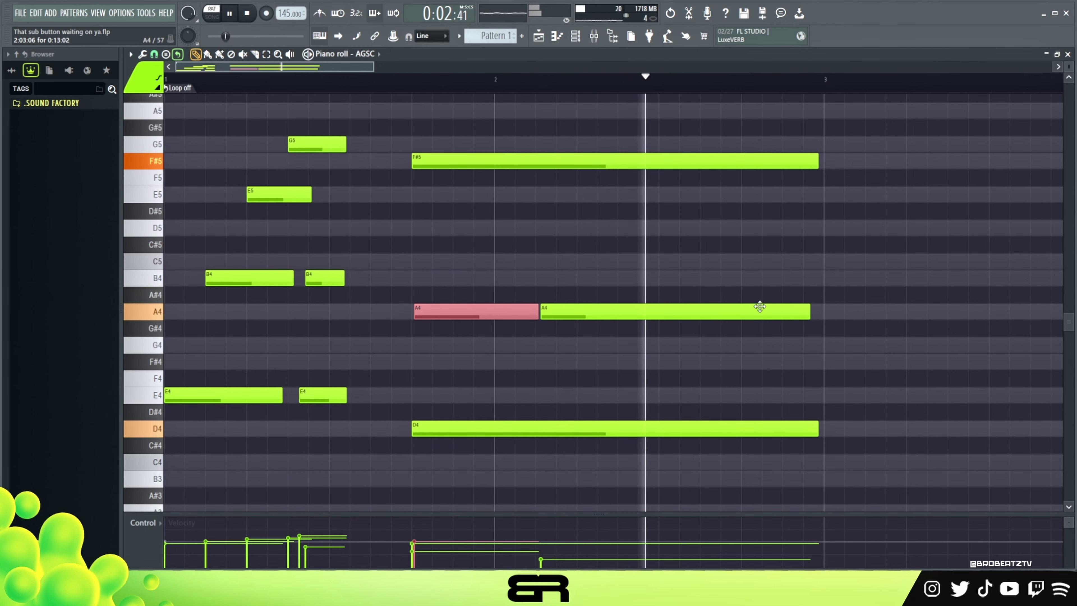
{"action": "key", "text": "space"}
Copy the sustained D4 chord note down to G3 at the start of bar 2 and shorten it to end around bar 3.
{"action": "scroll", "coordinate": [455, 351], "scroll_direction": "down", "scroll_amount": 2}
{"action": "left_click", "coordinate": [439, 379], "text": "ctrl"}
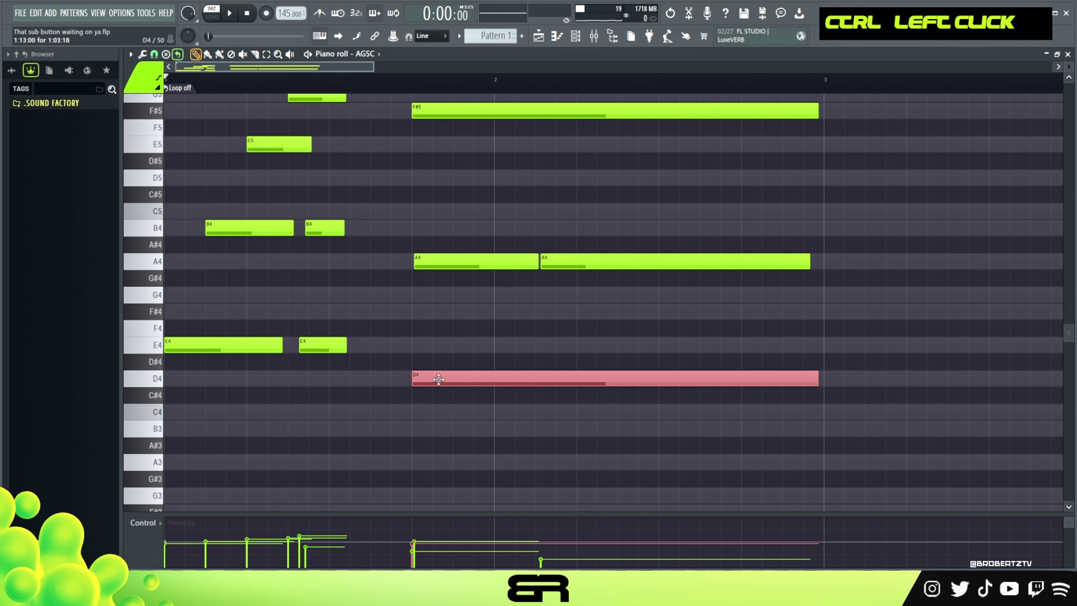
{"action": "left_click_drag", "start_coordinate": [438, 379], "coordinate": [452, 423], "text": "shift"}
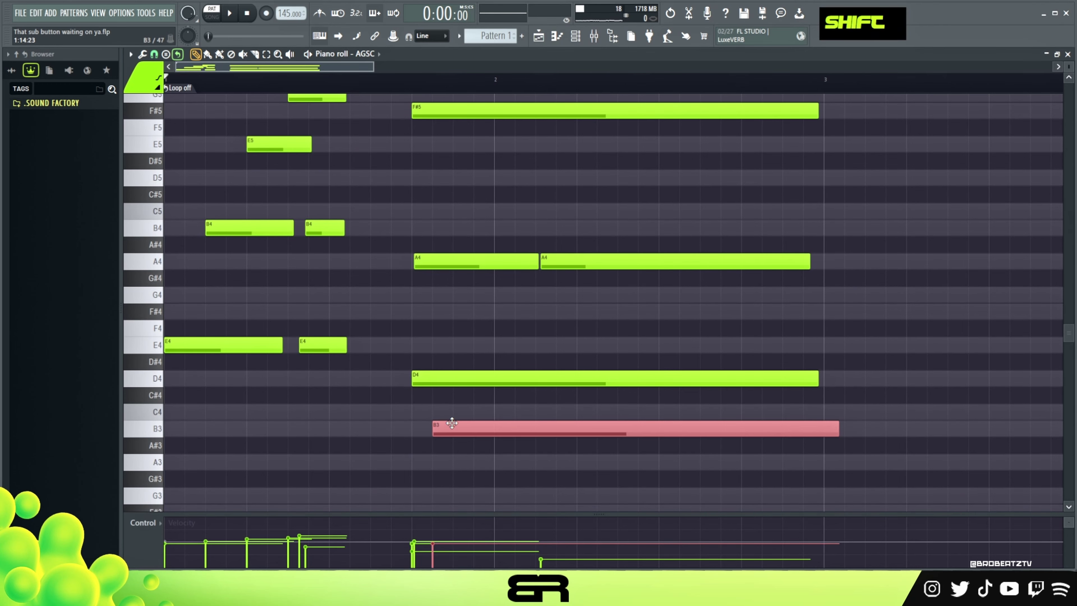
{"action": "scroll", "coordinate": [445, 381], "scroll_direction": "down", "scroll_amount": 4}
{"action": "left_click_drag", "start_coordinate": [434, 329], "coordinate": [507, 400]}
{"action": "right_click", "coordinate": [519, 329]}
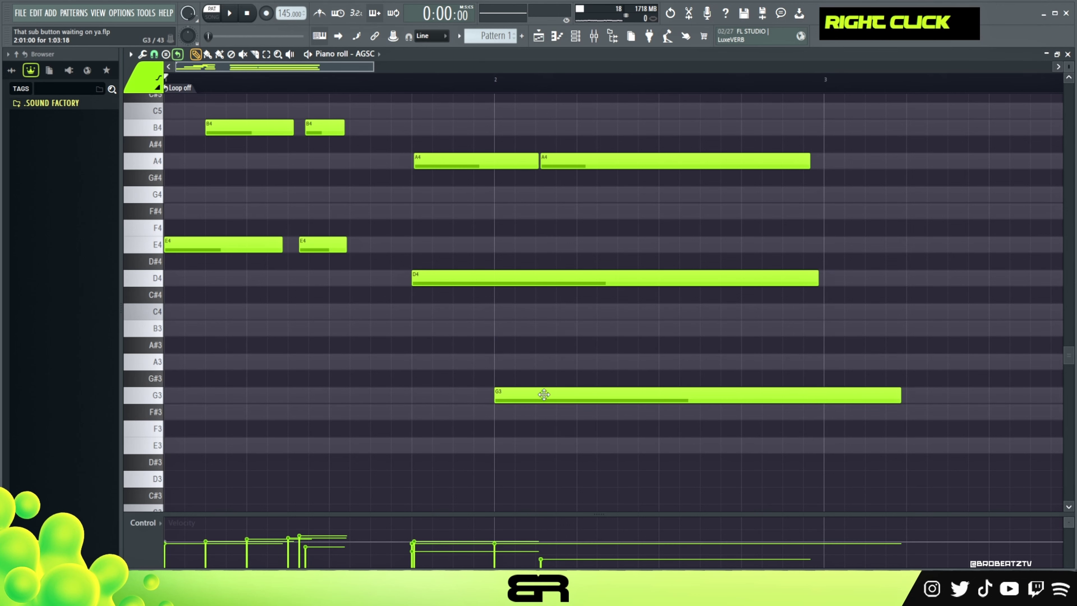
{"action": "left_click_drag", "start_coordinate": [901, 394], "coordinate": [821, 394]}
Lower the G3 note's velocity, then raise it slightly while checking it in playback.
{"action": "scroll", "coordinate": [769, 402], "scroll_direction": "down", "scroll_amount": 5}
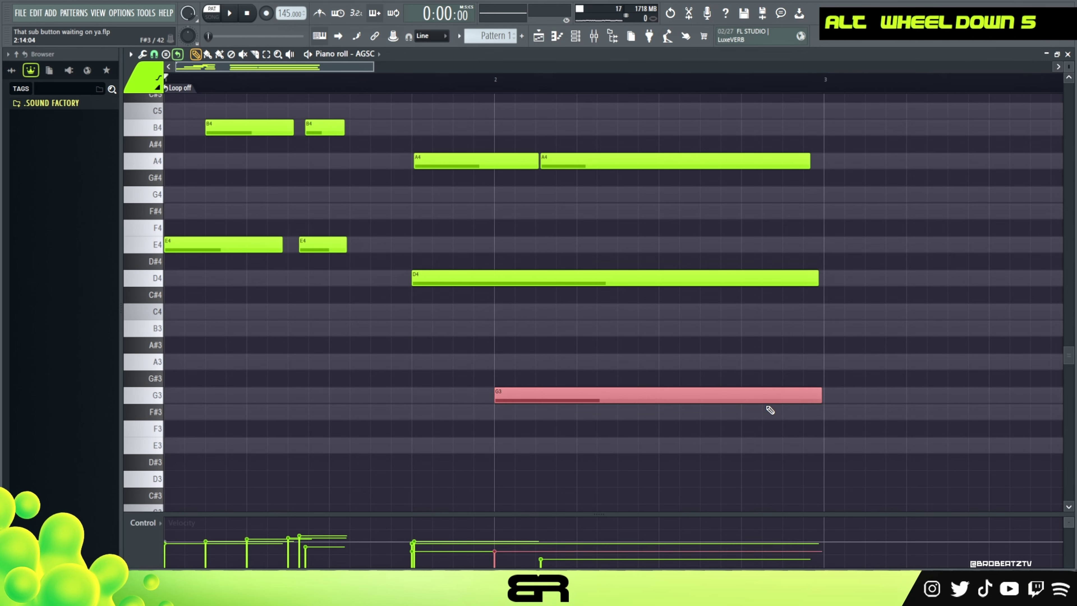
{"action": "right_click", "coordinate": [764, 348]}
{"action": "key", "text": "space"}
{"action": "scroll", "coordinate": [764, 346], "scroll_direction": "up", "scroll_amount": 1}
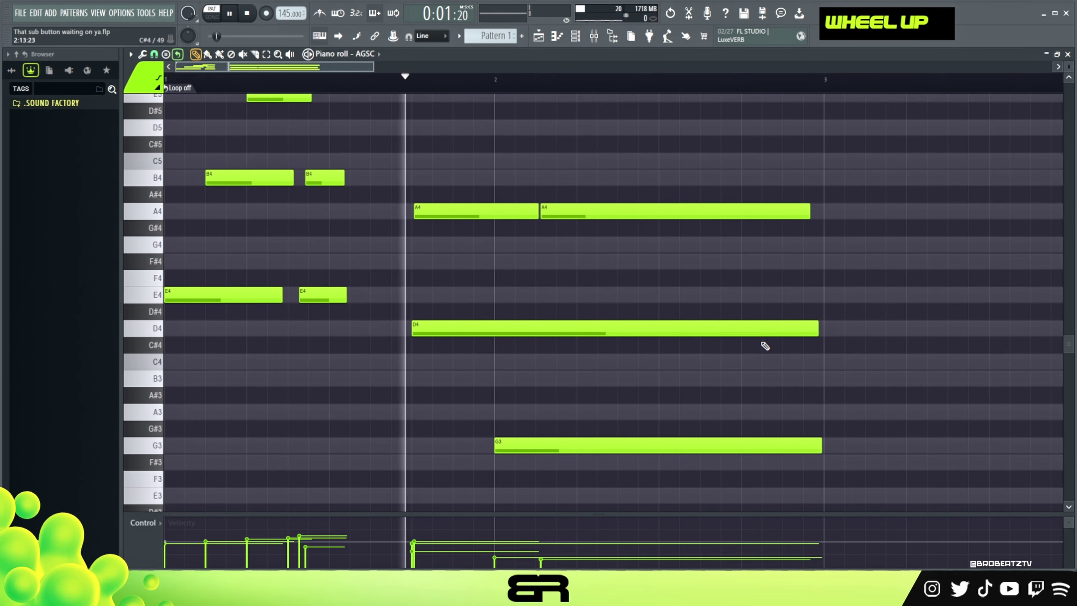
{"action": "left_click", "coordinate": [708, 446], "text": "ctrl"}
{"action": "key", "text": "space"}
{"action": "key", "text": "space"}
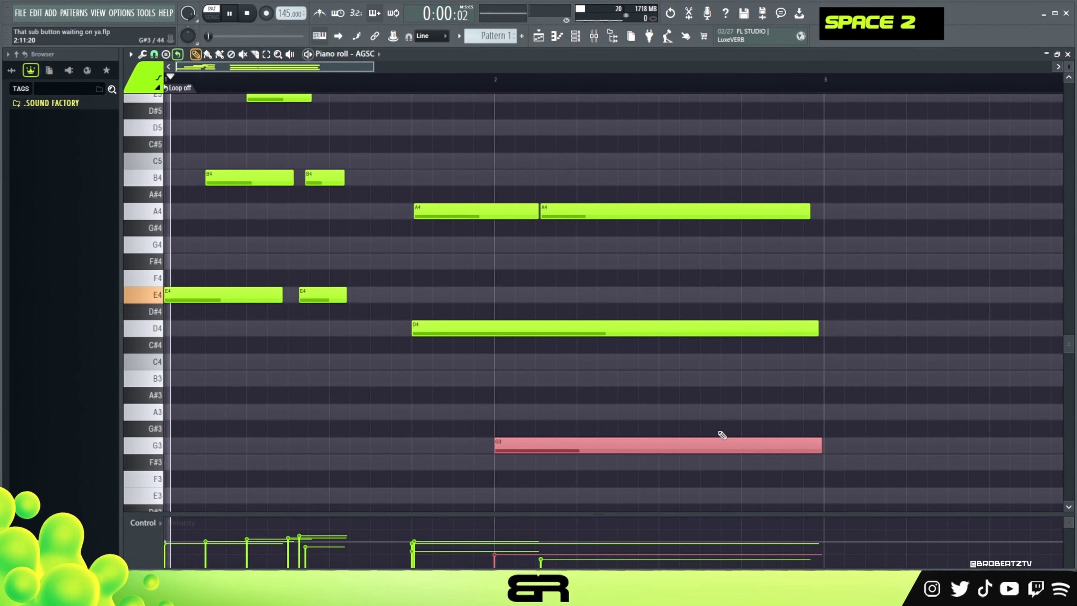
{"action": "right_click", "coordinate": [732, 380]}
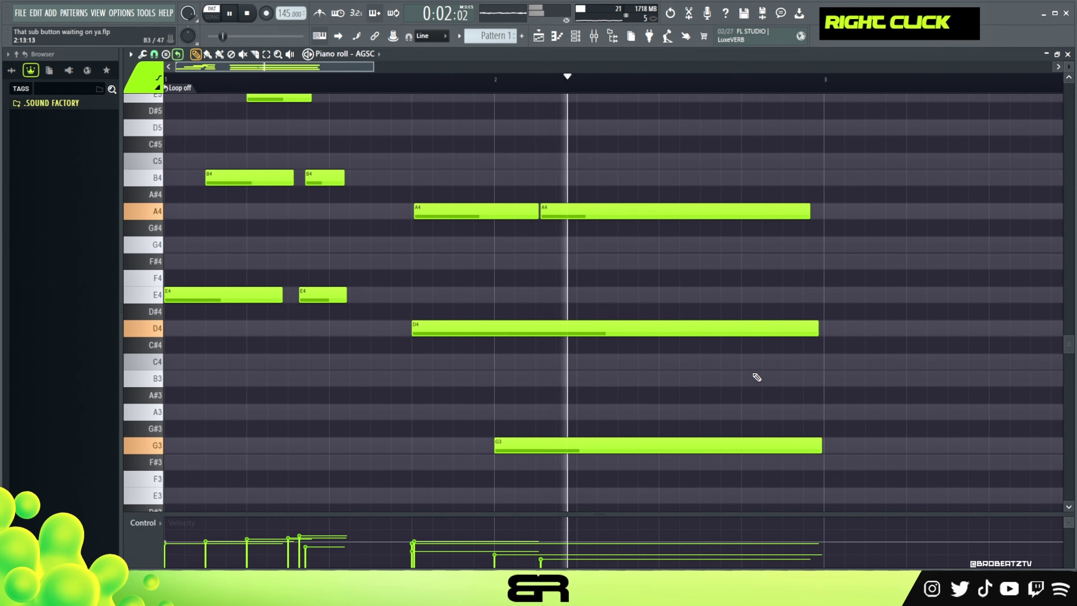
{"action": "key", "text": "space"}
Play the pattern and examine the arpeggio and D major chord notes across all octaves.
{"action": "scroll", "coordinate": [792, 381], "scroll_direction": "up", "scroll_amount": 1}
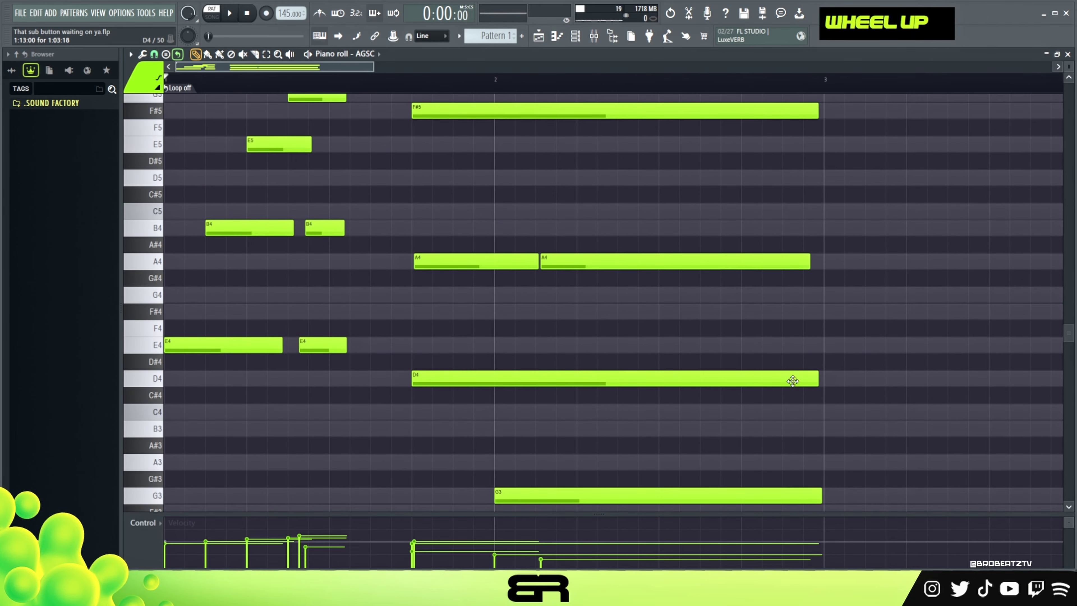
{"action": "scroll", "coordinate": [593, 295], "scroll_direction": "down", "scroll_amount": 1}
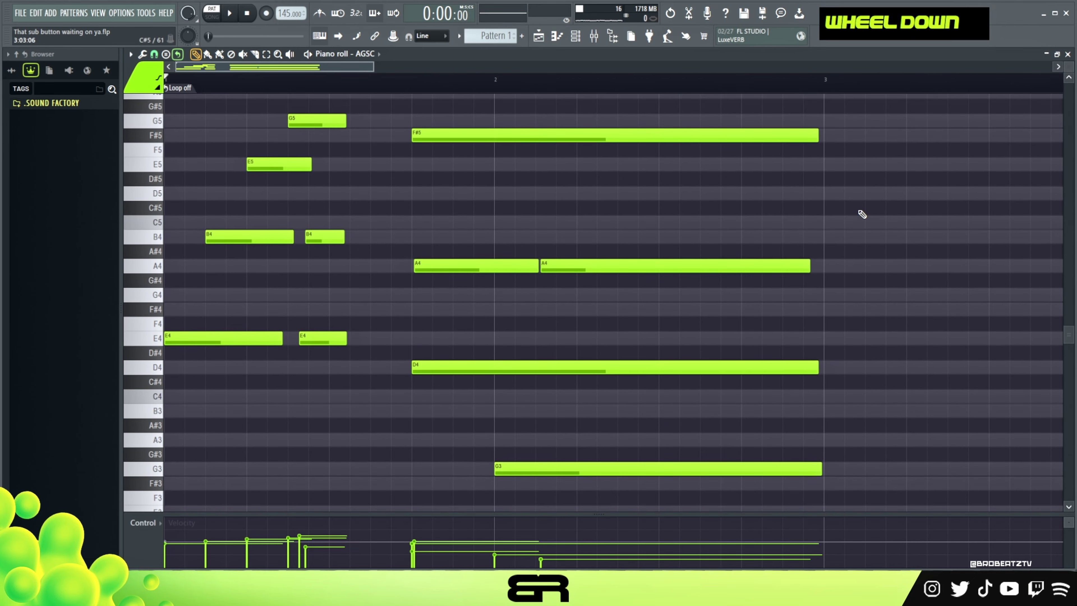
{"action": "scroll", "coordinate": [765, 302], "scroll_direction": "up", "scroll_amount": 7}
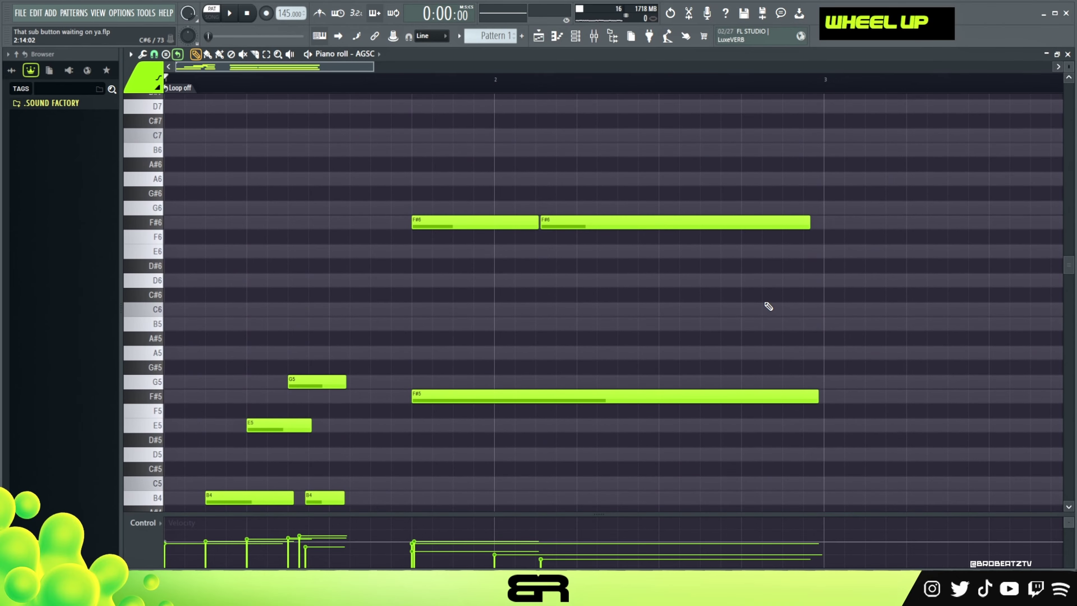
{"action": "scroll", "coordinate": [738, 284], "scroll_direction": "down", "scroll_amount": 2}
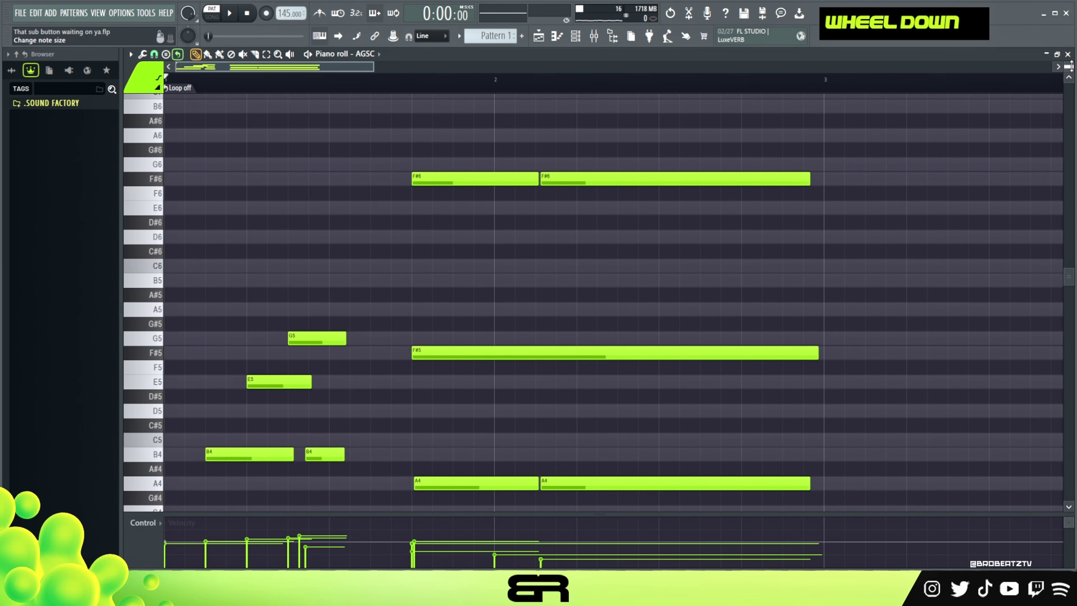
{"action": "scroll", "coordinate": [541, 133], "scroll_direction": "down", "scroll_amount": 1}
{"action": "left_click_drag", "start_coordinate": [375, 66], "coordinate": [429, 67]}
{"action": "scroll", "coordinate": [441, 135], "scroll_direction": "down", "scroll_amount": 1}
{"action": "key", "text": "space"}
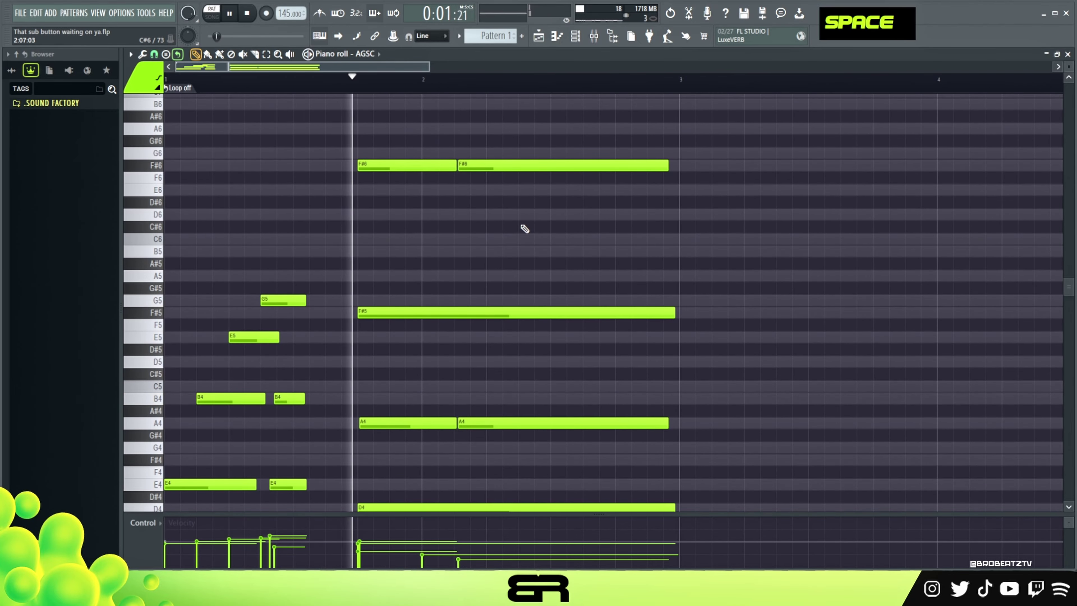
{"action": "key", "text": "space"}
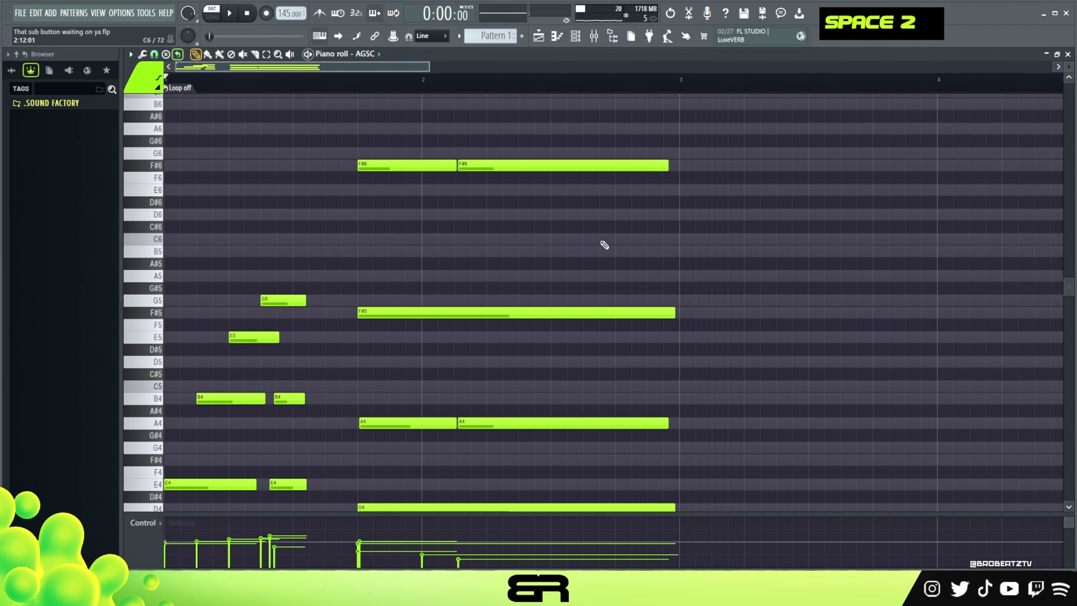
{"action": "scroll", "coordinate": [606, 258], "scroll_direction": "up", "scroll_amount": 2}
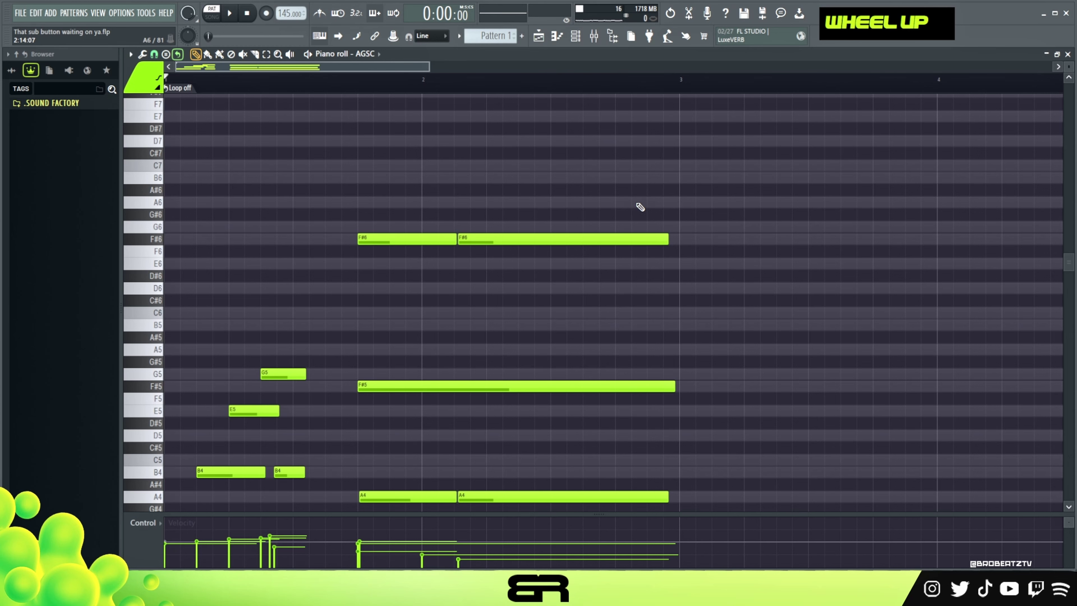
{"action": "scroll", "coordinate": [471, 86], "scroll_direction": "down", "scroll_amount": 1}
{"action": "scroll", "coordinate": [613, 240], "scroll_direction": "down", "scroll_amount": 2}
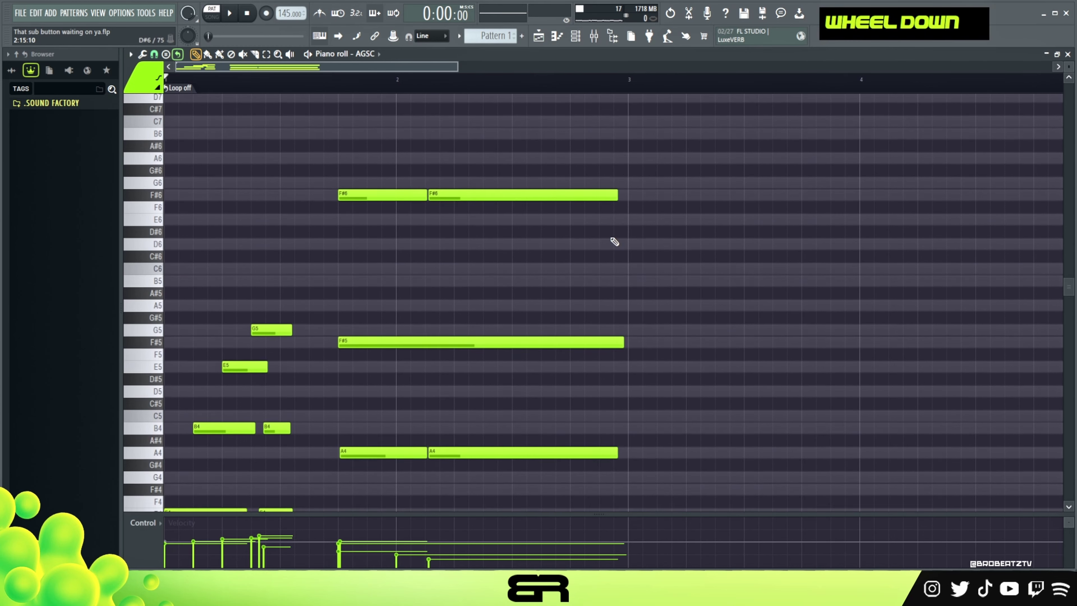
{"action": "left_click_drag", "start_coordinate": [457, 66], "coordinate": [566, 66]}
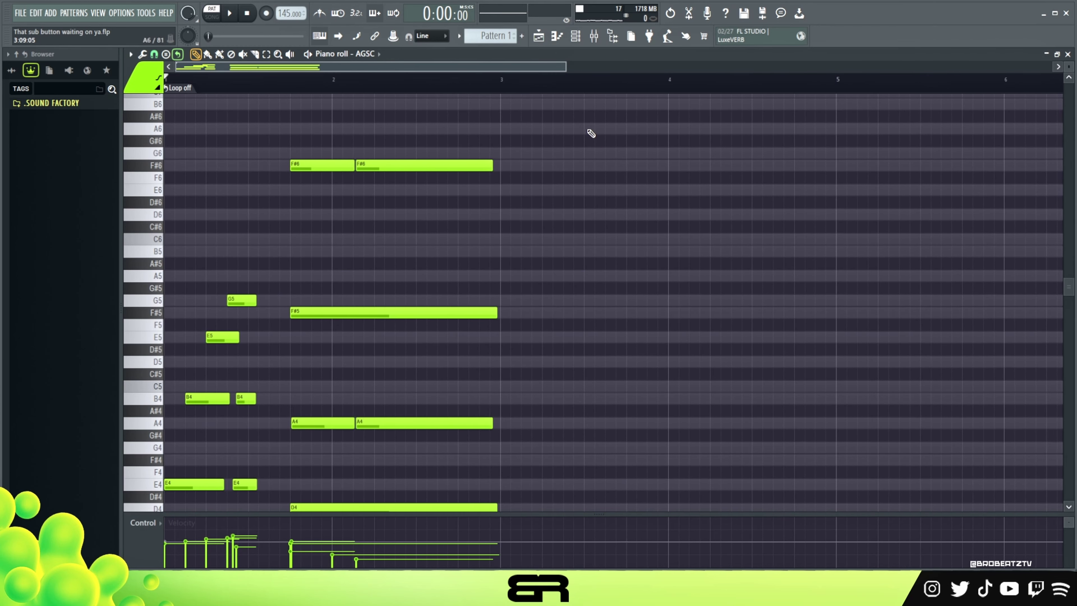
{"action": "scroll", "coordinate": [589, 191], "scroll_direction": "down", "scroll_amount": 2}
{"action": "scroll", "coordinate": [551, 246], "scroll_direction": "up", "scroll_amount": 3}
{"action": "key", "text": "shift"}
{"action": "left_click_drag", "start_coordinate": [340, 287], "coordinate": [631, 290]}
{"action": "key", "text": "Delete"}
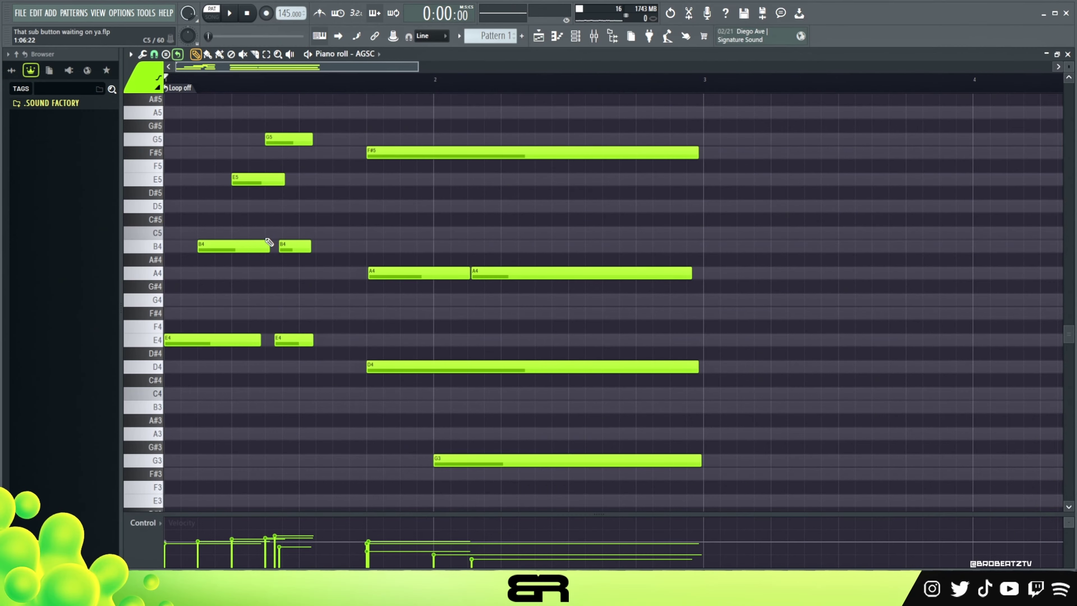
Copy the sustained D4 note to the start of bar 3 as a short D4 with a length of 0:04:00.
{"action": "left_click", "coordinate": [420, 367], "text": "ctrl"}
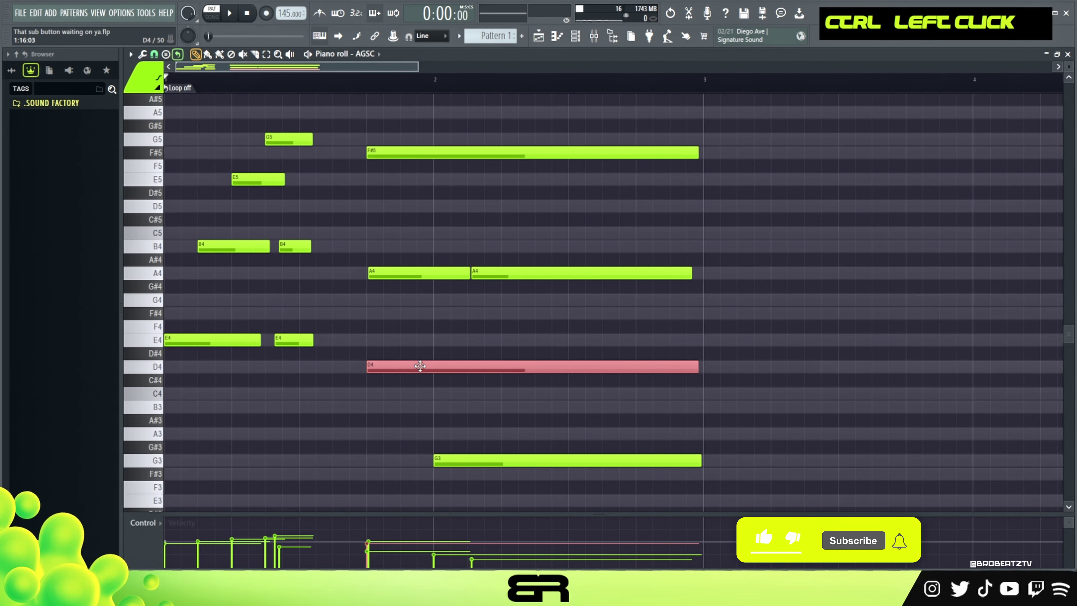
{"action": "mouse_move", "coordinate": [421, 367]}
{"action": "left_mouse_down", "text": "shift"}
{"action": "mouse_move", "coordinate": [759, 368]}
{"action": "mouse_move", "coordinate": [758, 385]}
{"action": "mouse_move", "coordinate": [761, 372]}
{"action": "left_mouse_up", "text": "shift"}
{"action": "key", "text": "shift+d"}
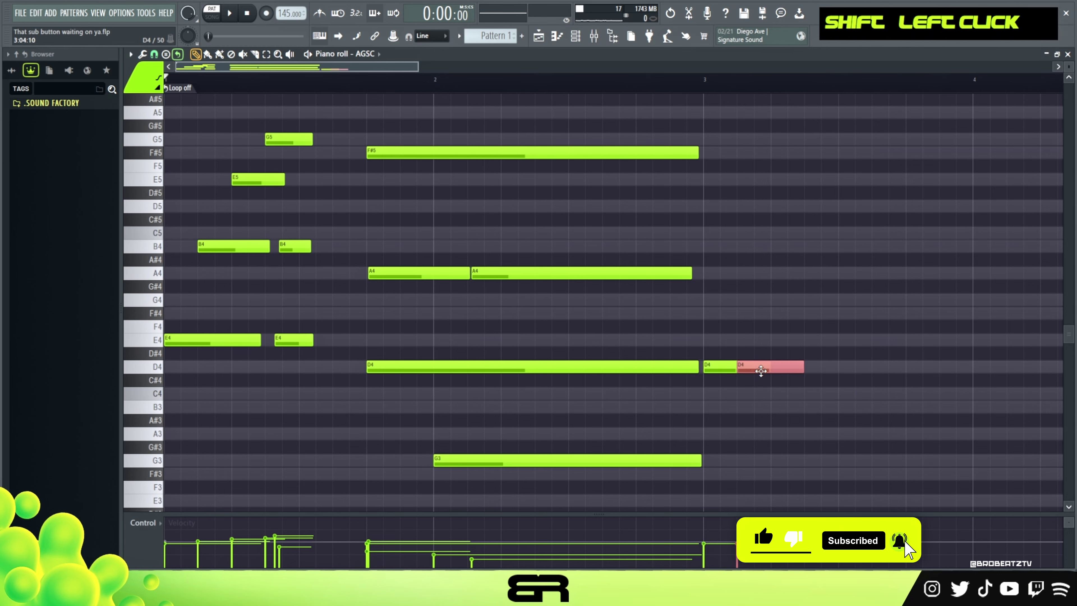
Copy the short D4 up to G4, B4 and D5, starting G4 two steps after D4 and B4 and D5 four steps after.
{"action": "key", "text": "ctrl+Up"}
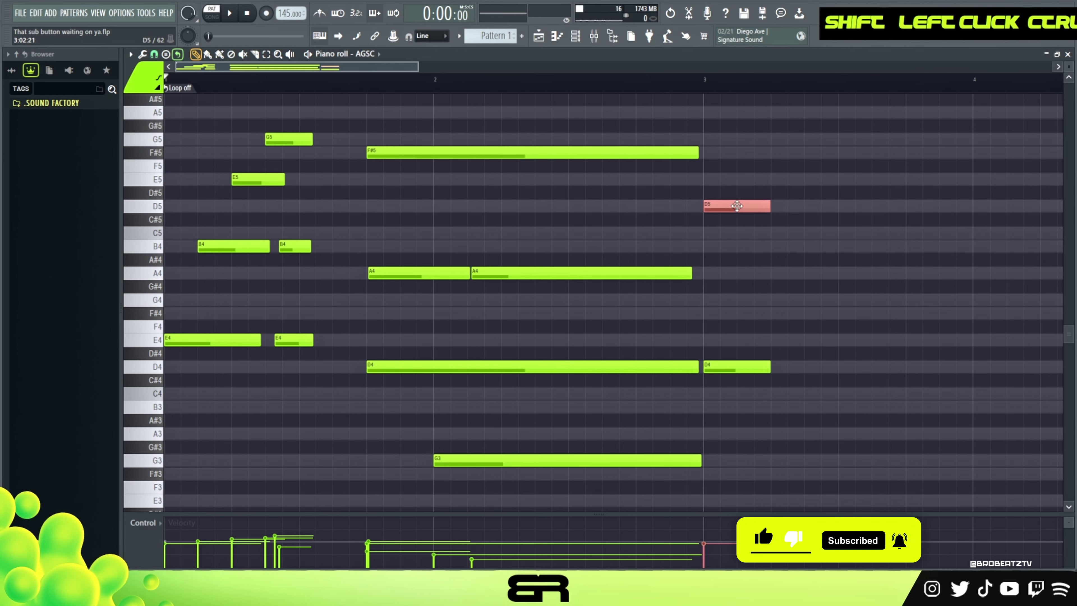
{"action": "left_click_drag", "start_coordinate": [741, 249], "coordinate": [772, 174], "text": "shift"}
{"action": "right_click", "coordinate": [723, 249], "text": "alt"}
{"action": "left_click_drag", "start_coordinate": [722, 299], "coordinate": [755, 302], "text": "ctrl"}
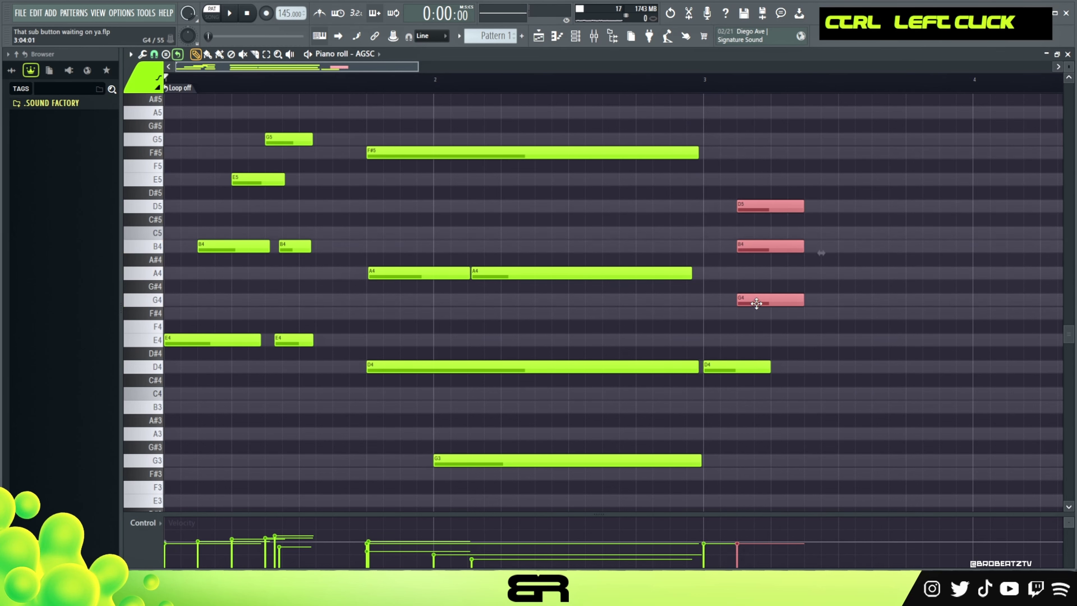
{"action": "right_click", "coordinate": [791, 331]}
{"action": "left_click_drag", "start_coordinate": [797, 174], "coordinate": [770, 260]}
{"action": "right_click", "coordinate": [817, 266]}
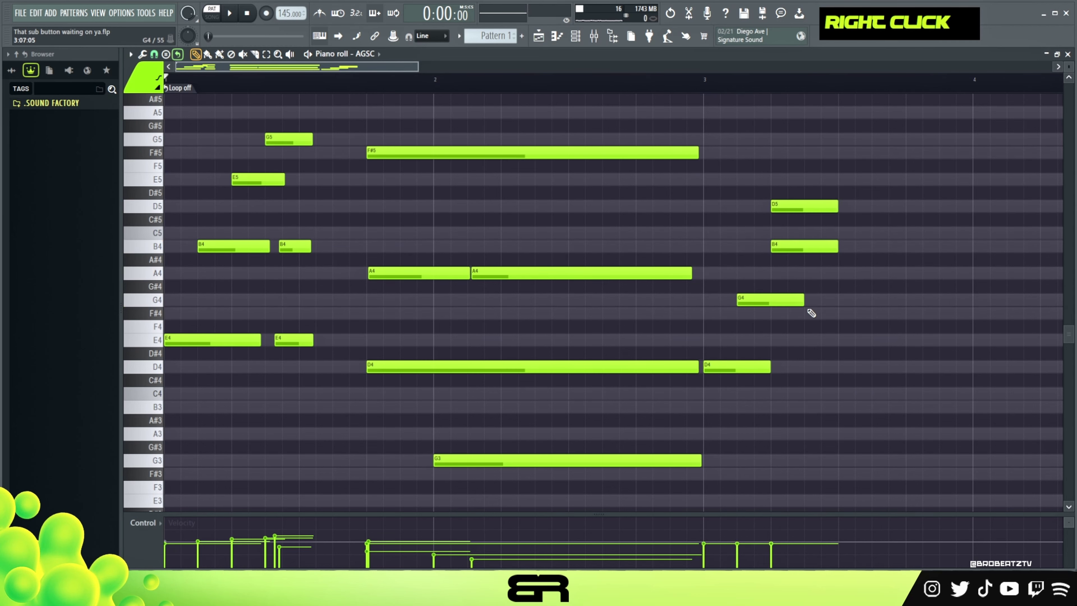
Duplicate the short D4 note in bar 3 so the copy starts together with B4 and D5.
{"action": "left_click", "coordinate": [728, 367], "text": "ctrl"}
{"action": "left_click_drag", "start_coordinate": [728, 366], "coordinate": [798, 365], "text": "shift"}
{"action": "left_click", "coordinate": [766, 367], "text": "ctrl"}
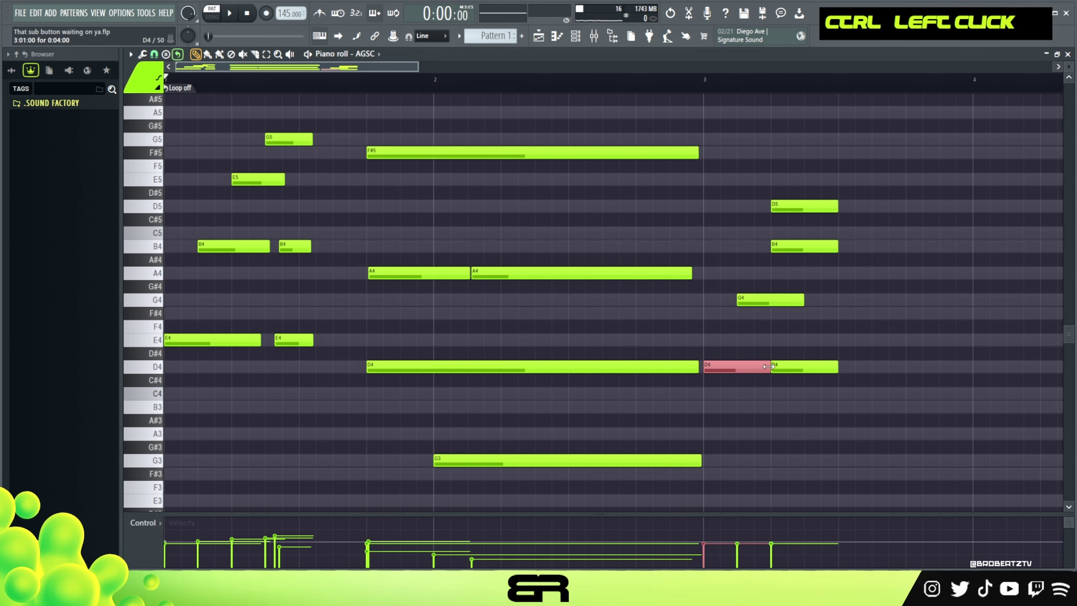
Highlight the opening E minor arpeggio and the bar 3 notes in turn to compare their timing.
{"action": "scroll", "coordinate": [775, 90], "scroll_direction": "up", "scroll_amount": 2}
{"action": "right_click", "coordinate": [853, 328]}
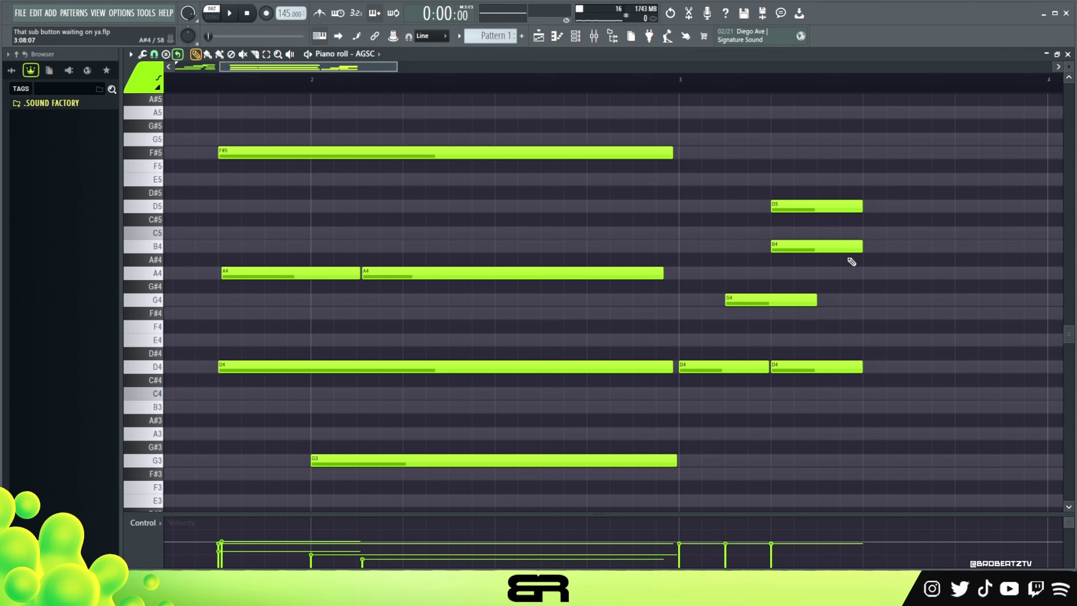
{"action": "scroll", "coordinate": [655, 85], "scroll_direction": "down", "scroll_amount": 2}
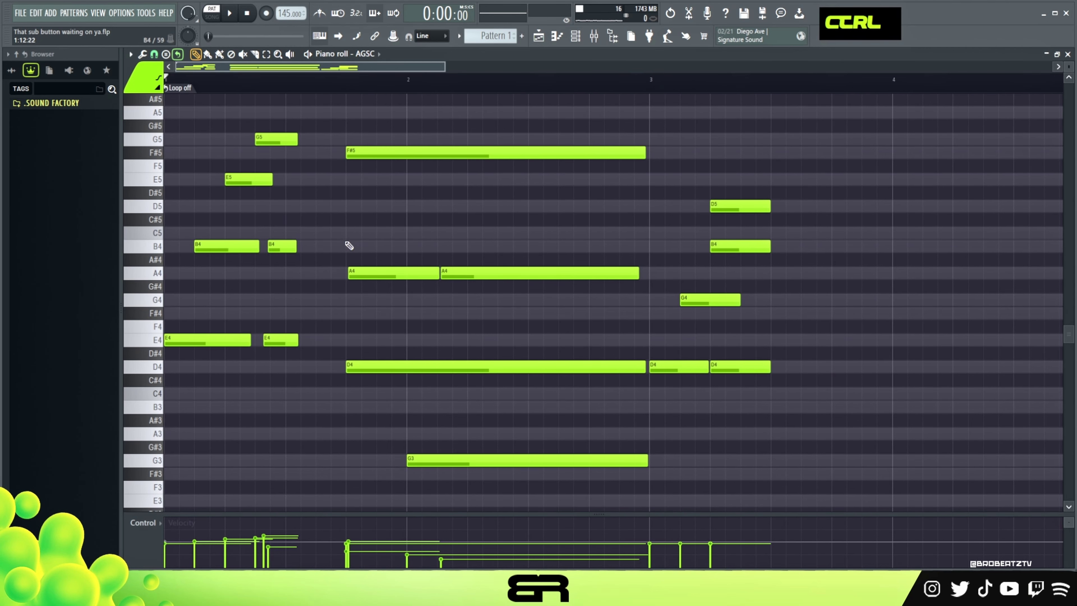
{"action": "mouse_move", "coordinate": [356, 133]}
{"action": "left_mouse_down"}
{"action": "mouse_move", "coordinate": [421, 344]}
{"action": "mouse_move", "coordinate": [487, 440]}
{"action": "left_mouse_up"}
{"action": "left_click_drag", "start_coordinate": [346, 90], "coordinate": [174, 104]}
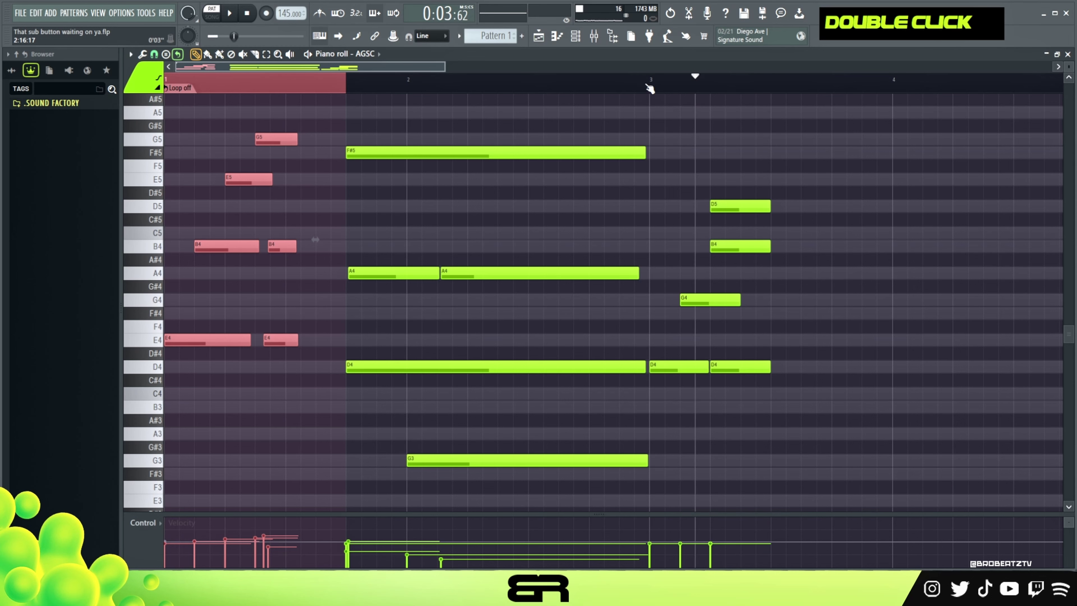
{"action": "left_click_drag", "start_coordinate": [832, 88], "coordinate": [665, 99]}
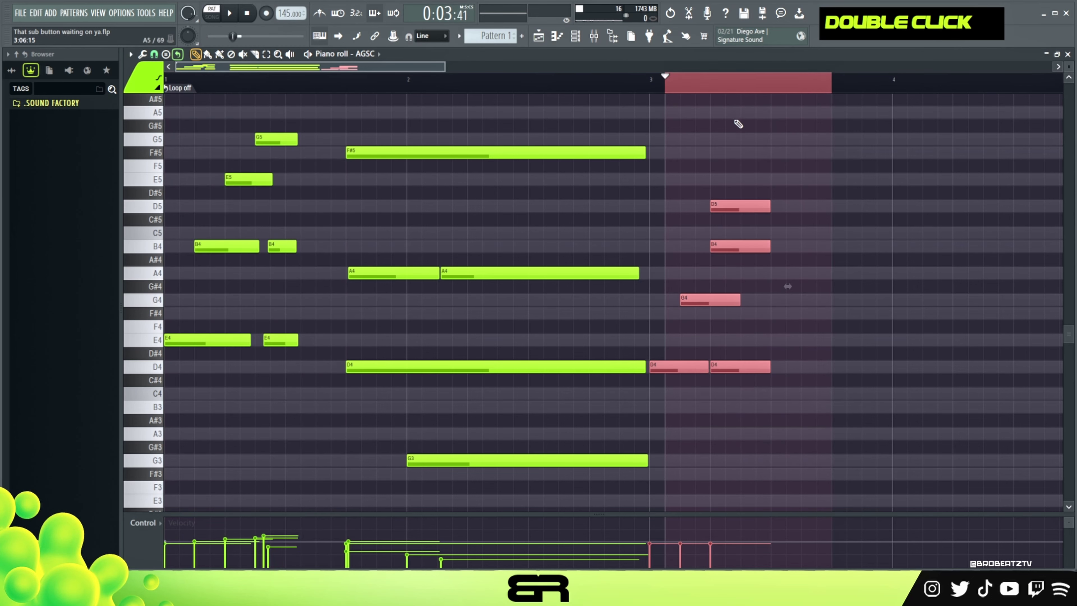
{"action": "left_click", "coordinate": [838, 373]}
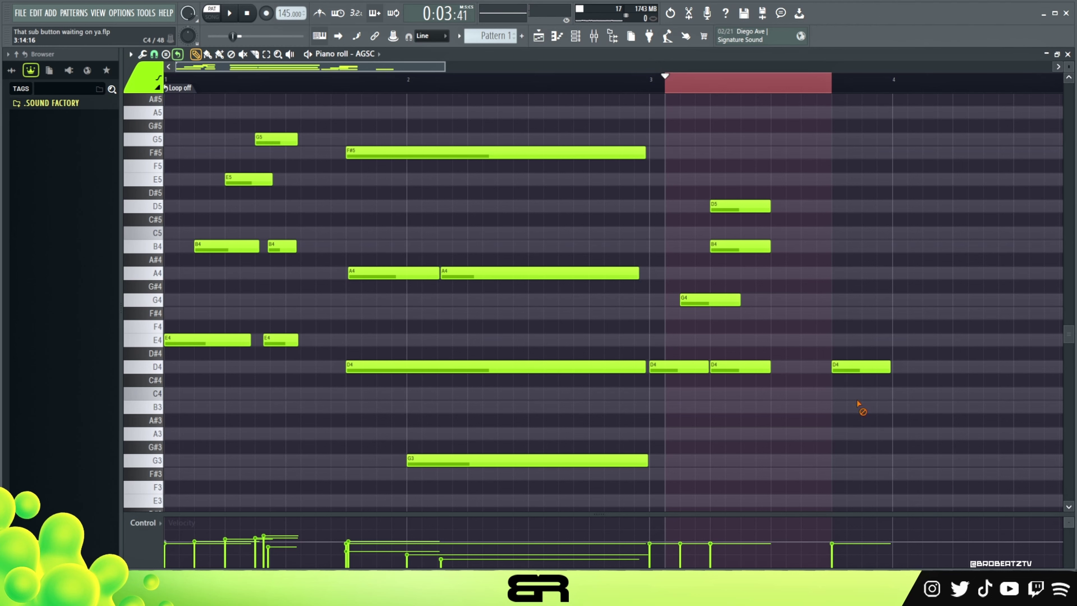
{"action": "right_click", "coordinate": [858, 367]}
Extend the stacked D4, B4 and D5 notes to almost three quarters of bar 3 and play from bar 3.
{"action": "double_click", "coordinate": [715, 88]}
{"action": "left_click_drag", "start_coordinate": [804, 173], "coordinate": [824, 369], "text": "ctrl"}
{"action": "right_click", "coordinate": [744, 320]}
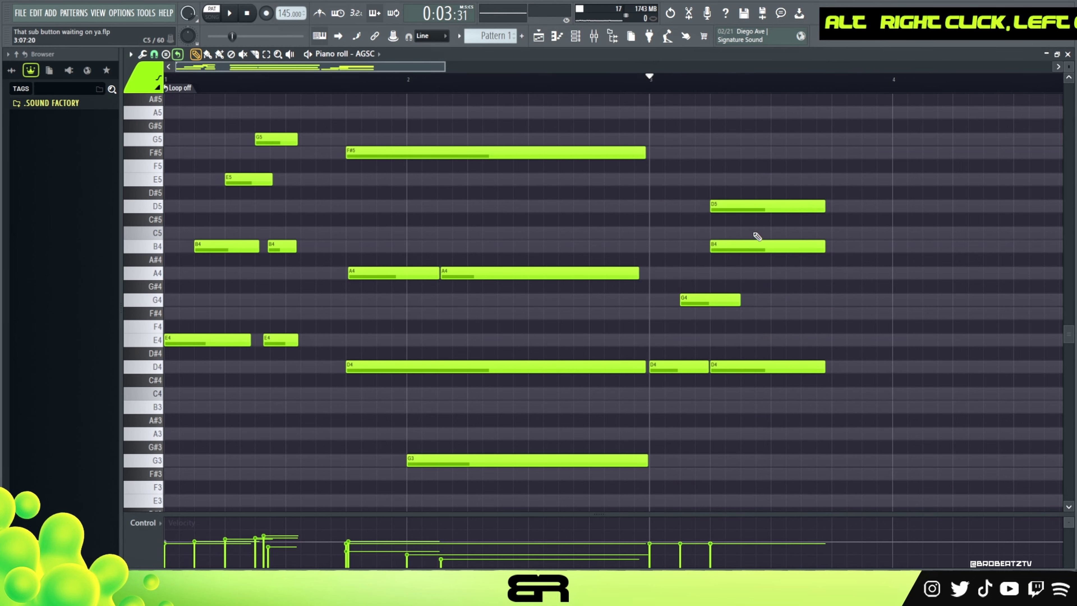
{"action": "scroll", "coordinate": [738, 87], "scroll_direction": "up", "scroll_amount": 3}
{"action": "key", "text": "space"}
{"action": "key", "text": "space"}
{"action": "key", "text": "space"}
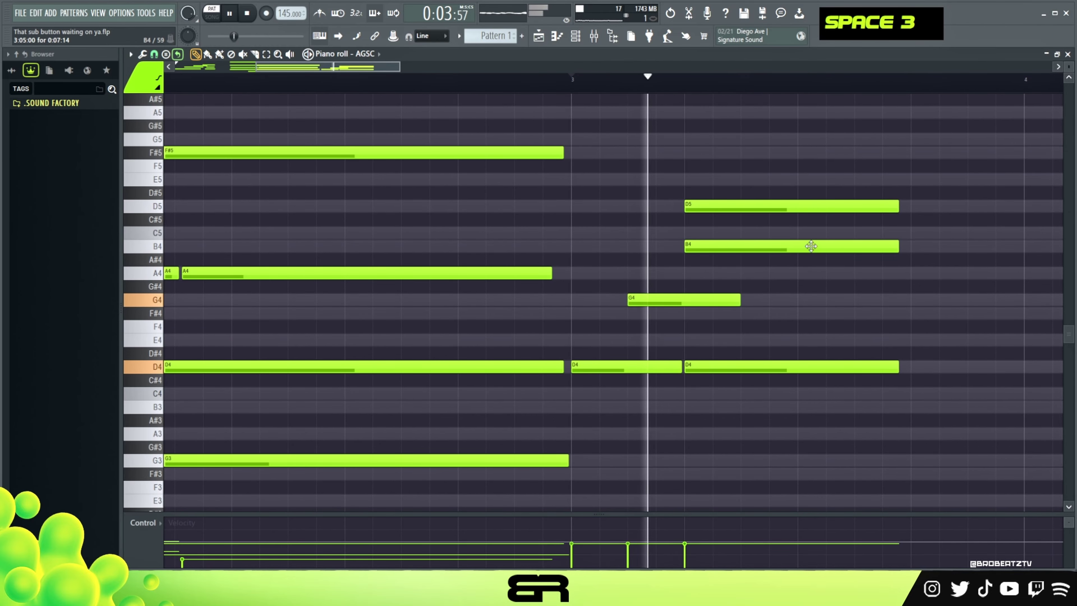
{"action": "key", "text": "space"}
Split the long D5 note in bar 3 into a short D5 followed by a longer D5 re-pluck.
{"action": "left_click_drag", "start_coordinate": [891, 207], "coordinate": [865, 230]}
{"action": "left_click", "coordinate": [742, 208], "text": "alt"}
{"action": "right_click", "coordinate": [839, 183]}
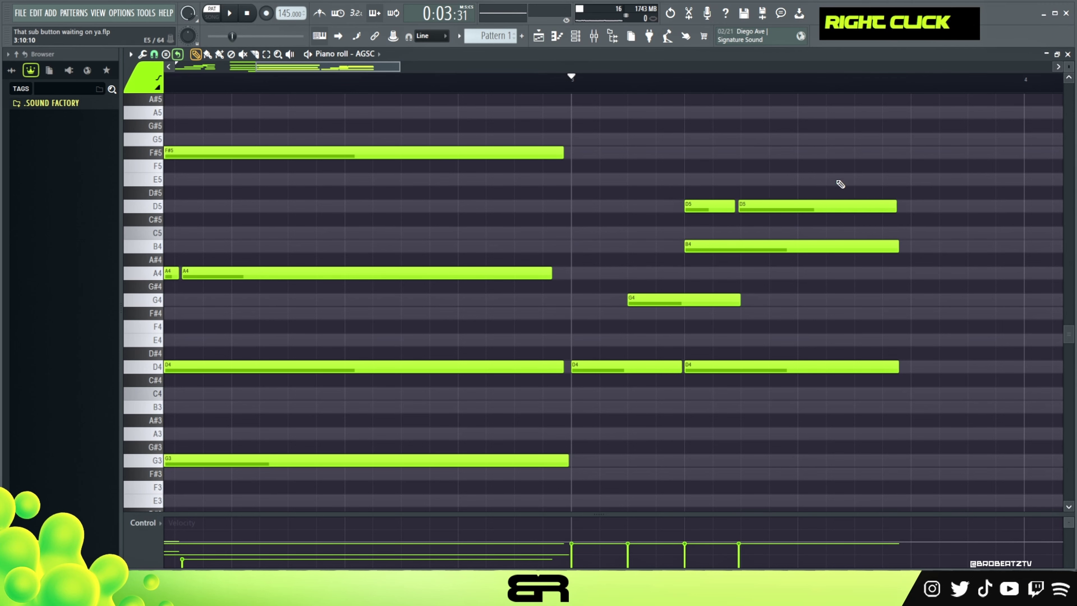
{"action": "left_click_drag", "start_coordinate": [675, 173], "coordinate": [695, 214]}
{"action": "right_click", "coordinate": [740, 162]}
{"action": "left_click", "coordinate": [575, 40]}
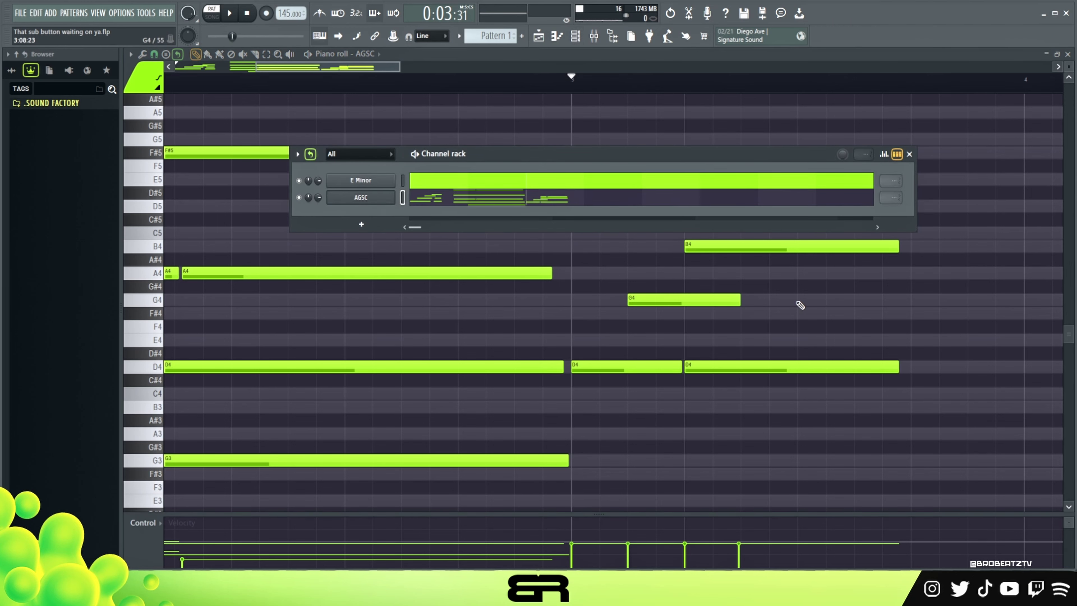
{"action": "right_click", "coordinate": [782, 283]}
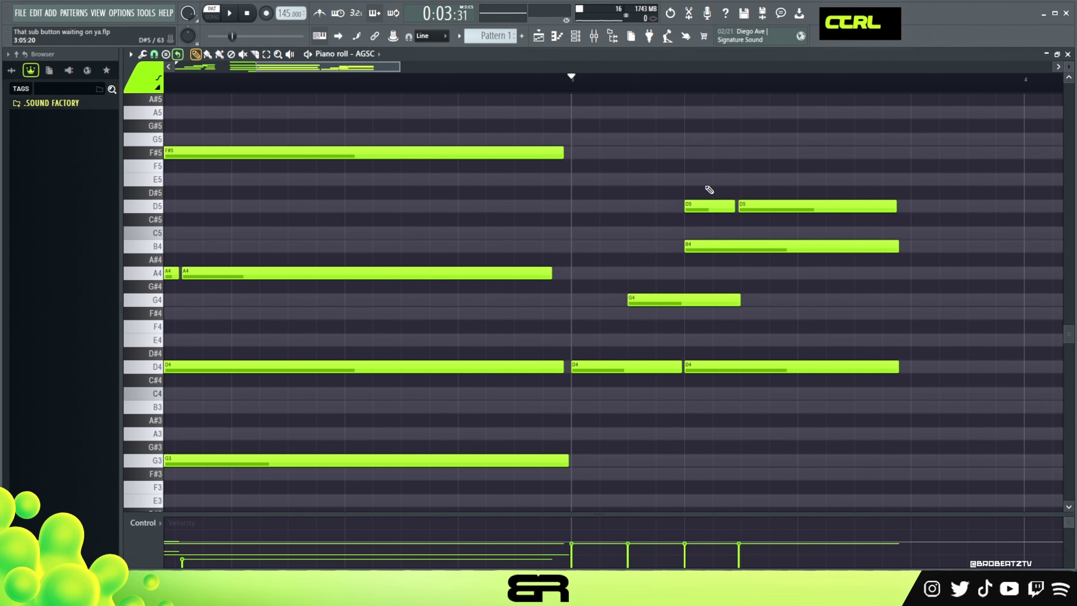
Nudge both D5 notes slightly later and the B4 note to 3:05:03 for a strummed feel, playing from bar 3.
{"action": "left_click_drag", "start_coordinate": [678, 173], "coordinate": [790, 249]}
{"action": "key", "text": "space"}
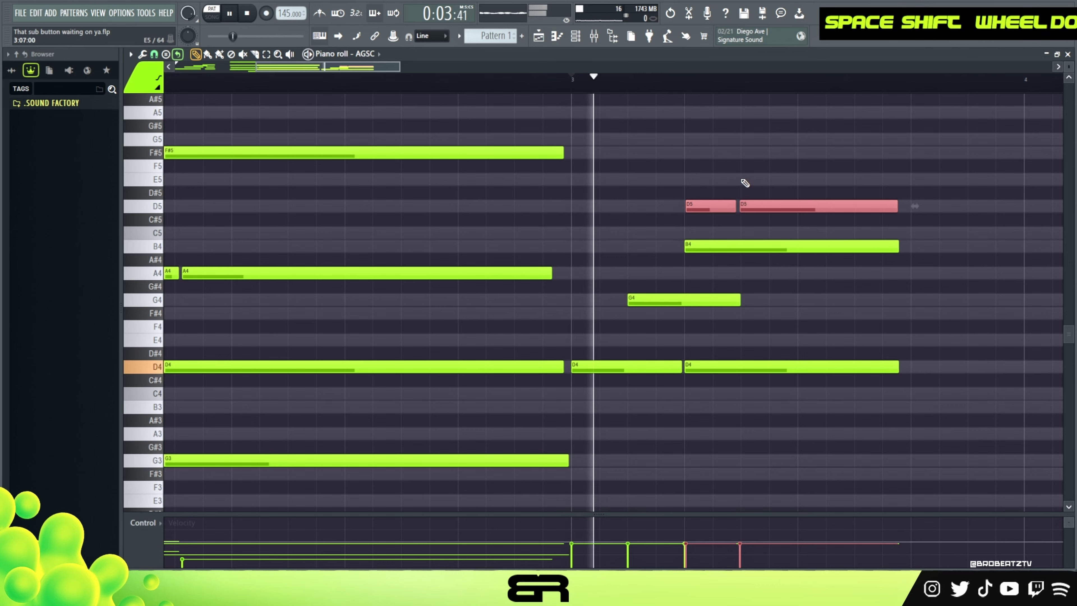
{"action": "scroll", "coordinate": [761, 199], "scroll_direction": "down", "scroll_amount": 1}
{"action": "key", "text": "space"}
{"action": "left_click", "coordinate": [710, 251], "text": "ctrl"}
{"action": "scroll", "coordinate": [719, 242], "scroll_direction": "down", "scroll_amount": 1}
{"action": "key", "text": "space"}
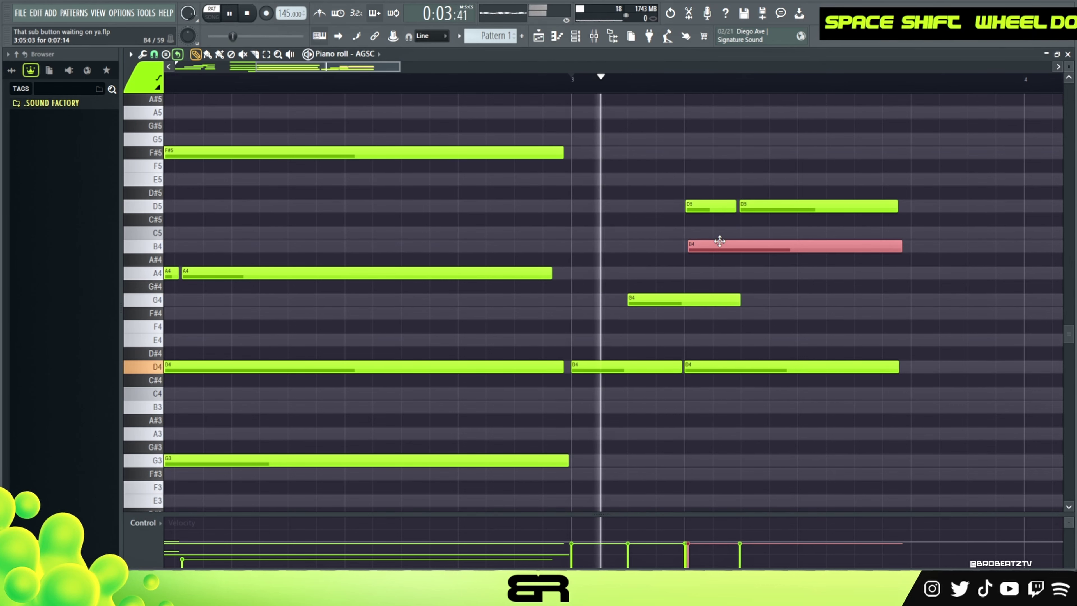
Lower the velocity of the second D5 note in bar 3 and play from bar 3.
{"action": "key", "text": "space"}
{"action": "right_click", "coordinate": [799, 299]}
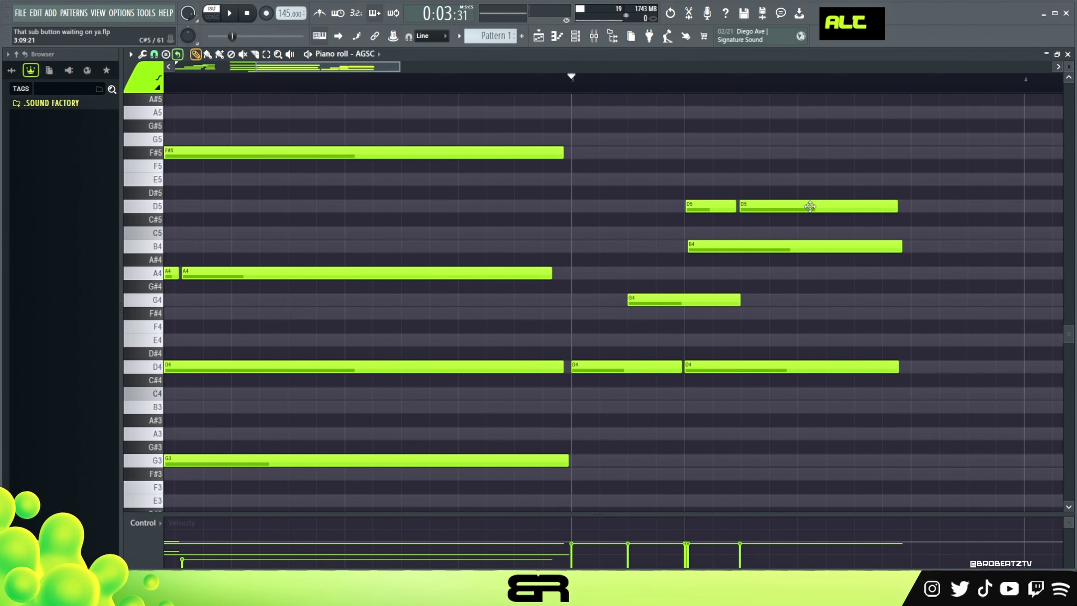
{"action": "left_click", "coordinate": [810, 207], "text": "ctrl"}
{"action": "scroll", "coordinate": [810, 203], "scroll_direction": "down", "scroll_amount": 5}
{"action": "key", "text": "space"}
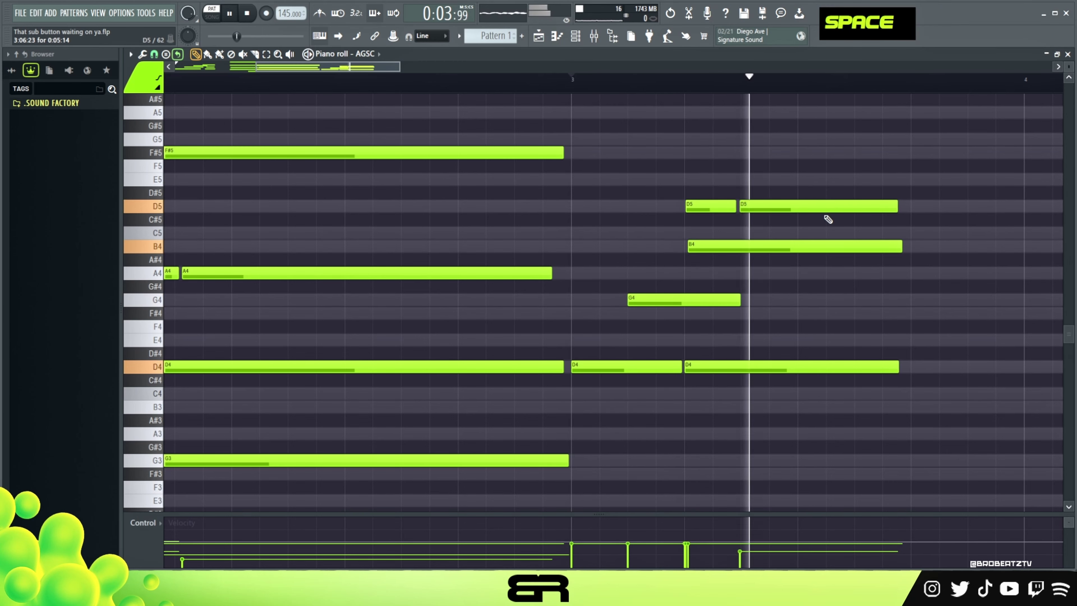
Nudge the G4 note in bar 3 slightly later and play from bar 3.
{"action": "key", "text": "space"}
{"action": "scroll", "coordinate": [697, 300], "scroll_direction": "down", "scroll_amount": 2}
{"action": "key", "text": "space"}
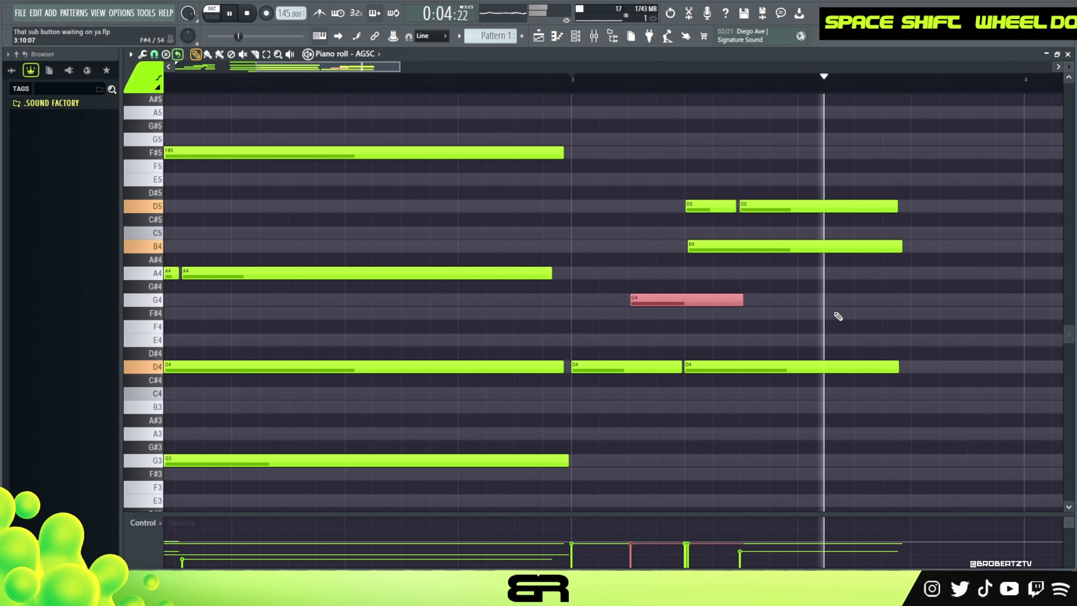
{"action": "key", "text": "space"}
{"action": "right_click", "coordinate": [836, 315]}
{"action": "scroll", "coordinate": [577, 80], "scroll_direction": "down", "scroll_amount": 2}
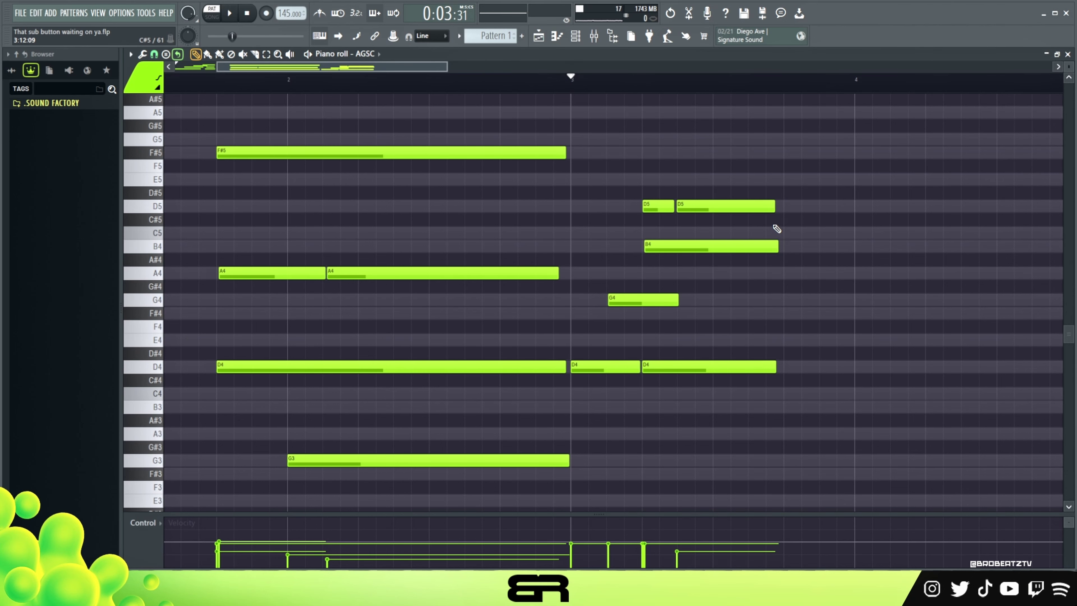
Copy the longer D5 to E5 at beat 4 of bar 3 and lengthen the copy to about a full bar.
{"action": "scroll", "coordinate": [714, 319], "scroll_direction": "up", "scroll_amount": 1}
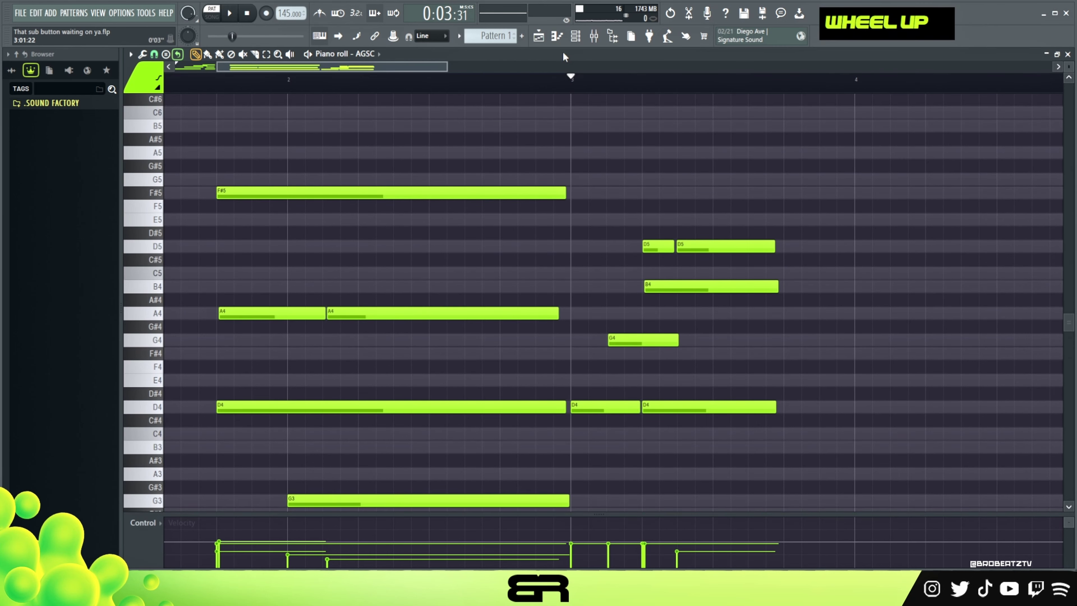
{"action": "left_click_drag", "start_coordinate": [431, 67], "coordinate": [450, 77]}
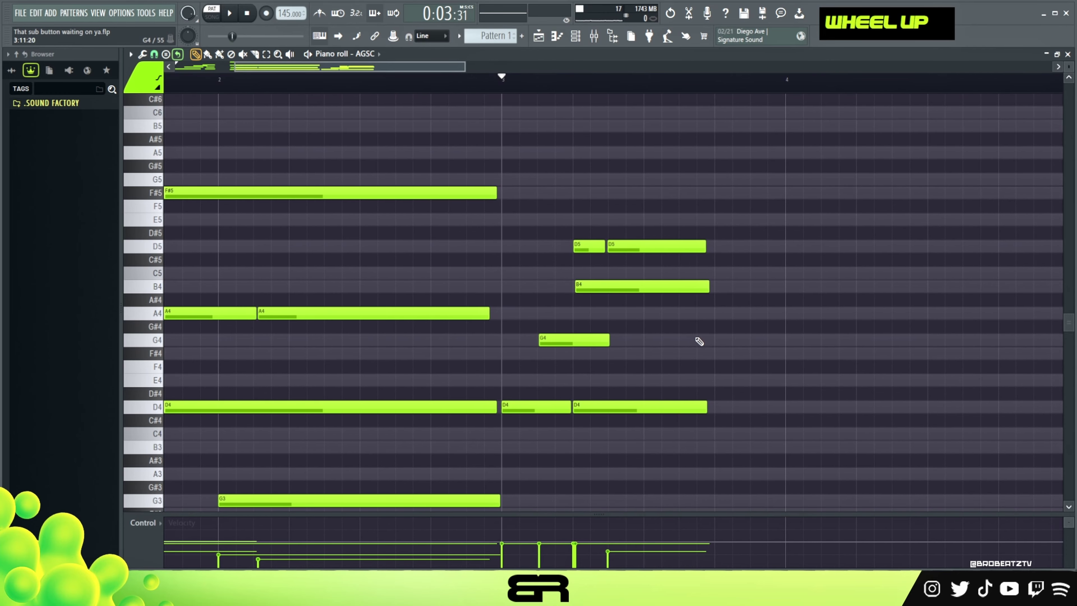
{"action": "left_click_drag", "start_coordinate": [639, 246], "coordinate": [657, 248], "text": "shift"}
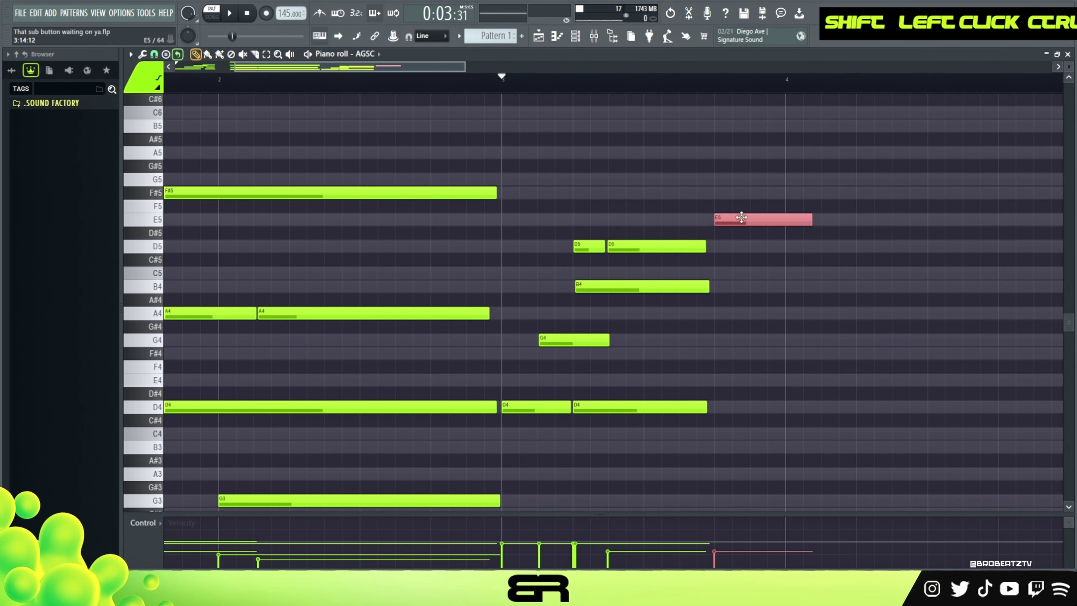
{"action": "left_click_drag", "start_coordinate": [811, 219], "coordinate": [998, 248], "text": "alt"}
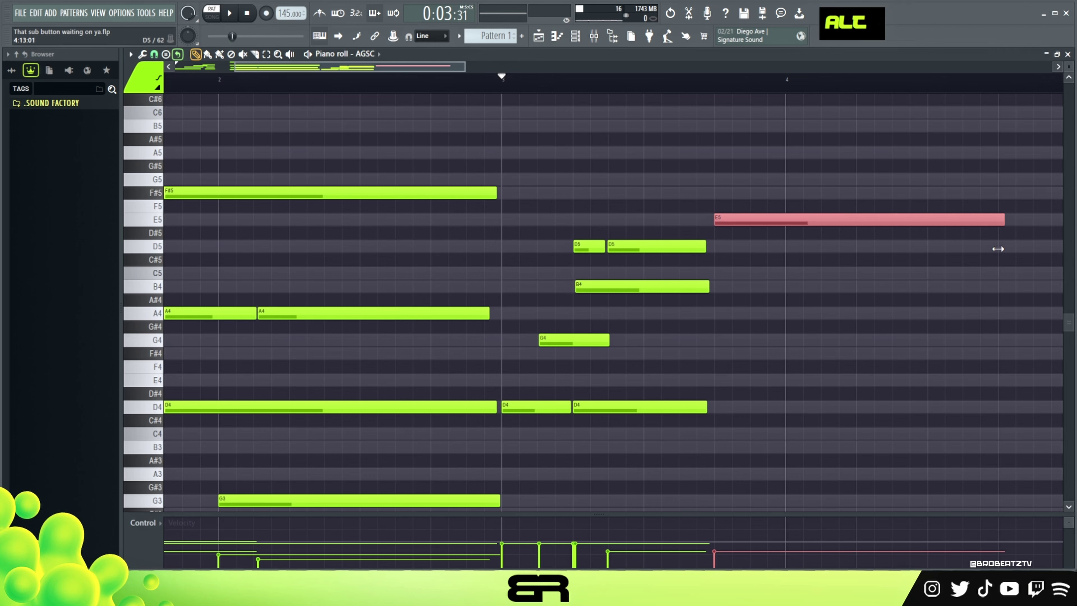
Stack copies of the long E5 note at C5, A4 and C4 to form a chord, and play from bar 3.
{"action": "left_click", "coordinate": [768, 218], "text": "ctrl"}
{"action": "left_click_drag", "start_coordinate": [768, 219], "coordinate": [765, 316], "text": "shift"}
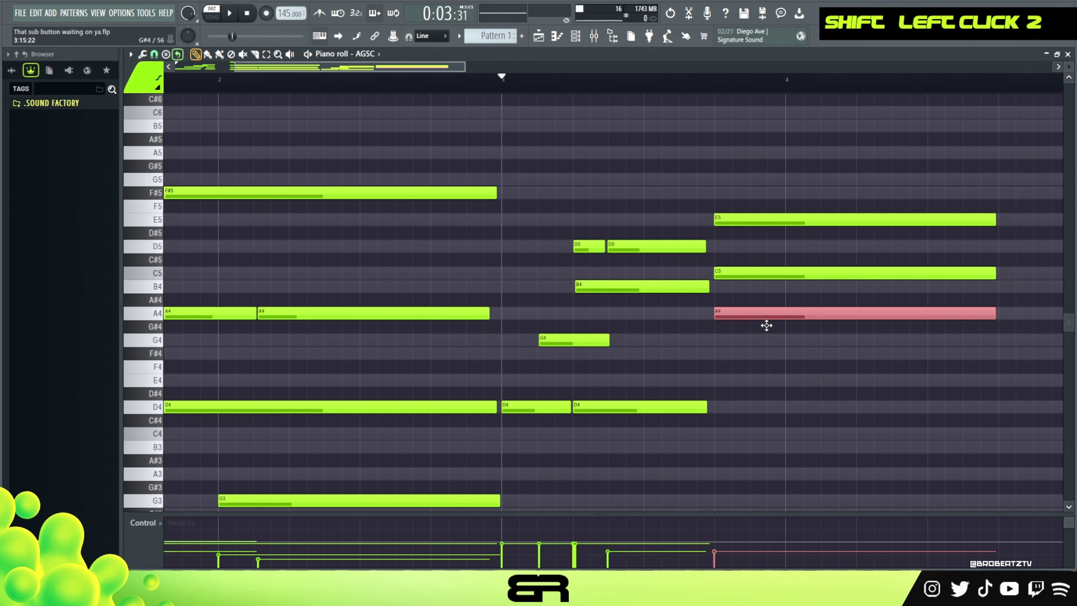
{"action": "left_click", "coordinate": [757, 275], "text": "ctrl"}
{"action": "left_click", "coordinate": [750, 273], "text": "shift"}
{"action": "key", "text": "ctrl+Down"}
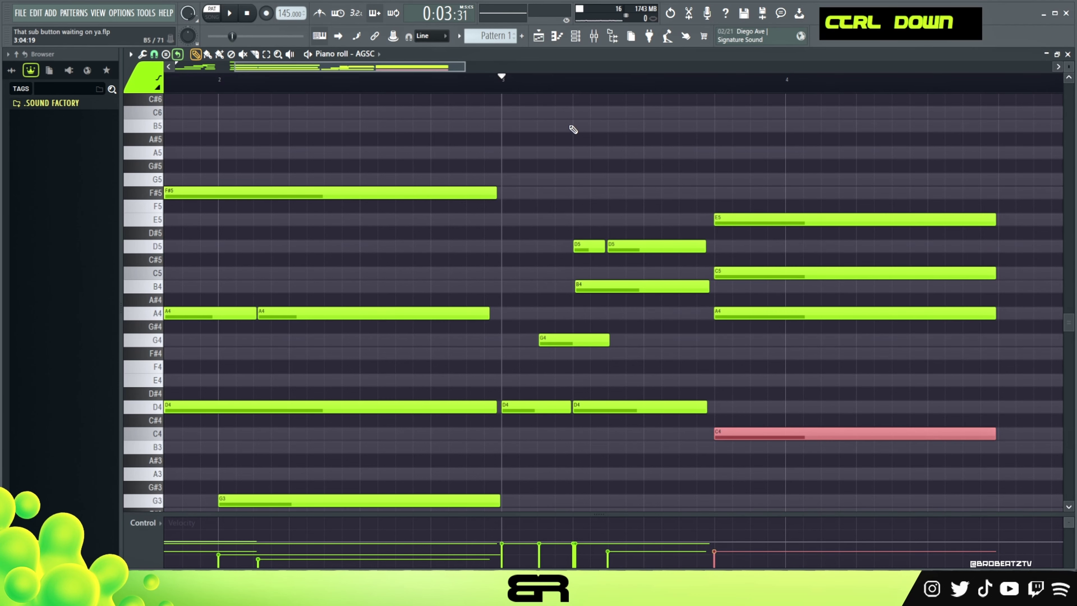
{"action": "left_click", "coordinate": [573, 129]}
{"action": "key", "text": "space"}
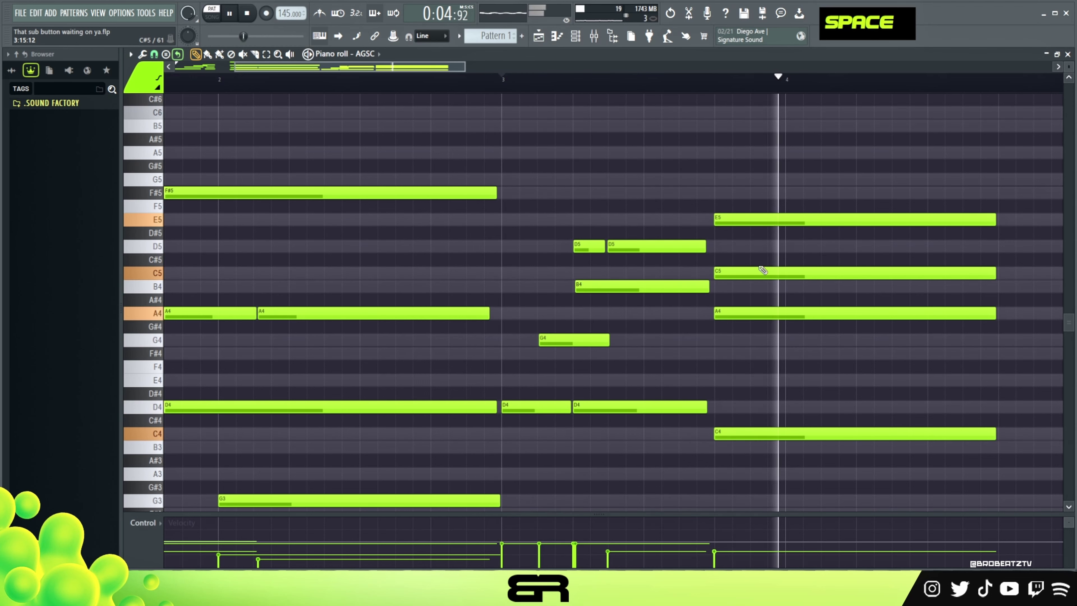
Strum the new chord by moving C5 to 3:13:04 and A4 slightly later than that, playing from bar 3.
{"action": "key", "text": "space"}
{"action": "left_click_drag", "start_coordinate": [762, 270], "coordinate": [752, 330], "text": "ctrl"}
{"action": "scroll", "coordinate": [751, 298], "scroll_direction": "down", "scroll_amount": 3, "text": "shift"}
{"action": "left_click", "coordinate": [761, 315], "text": "ctrl"}
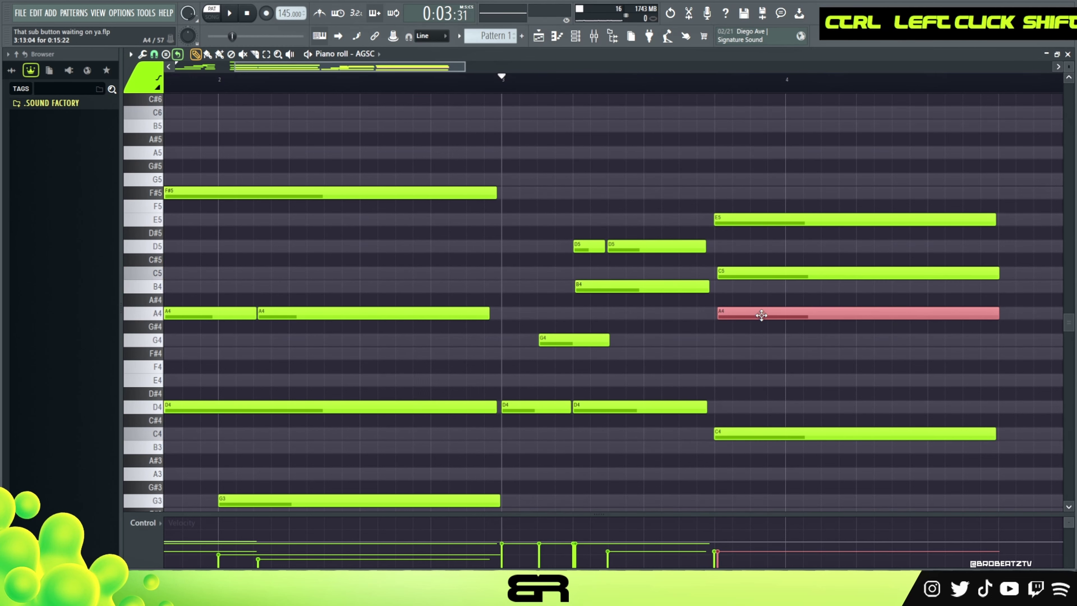
{"action": "scroll", "coordinate": [771, 273], "scroll_direction": "down", "scroll_amount": 1, "text": "shift"}
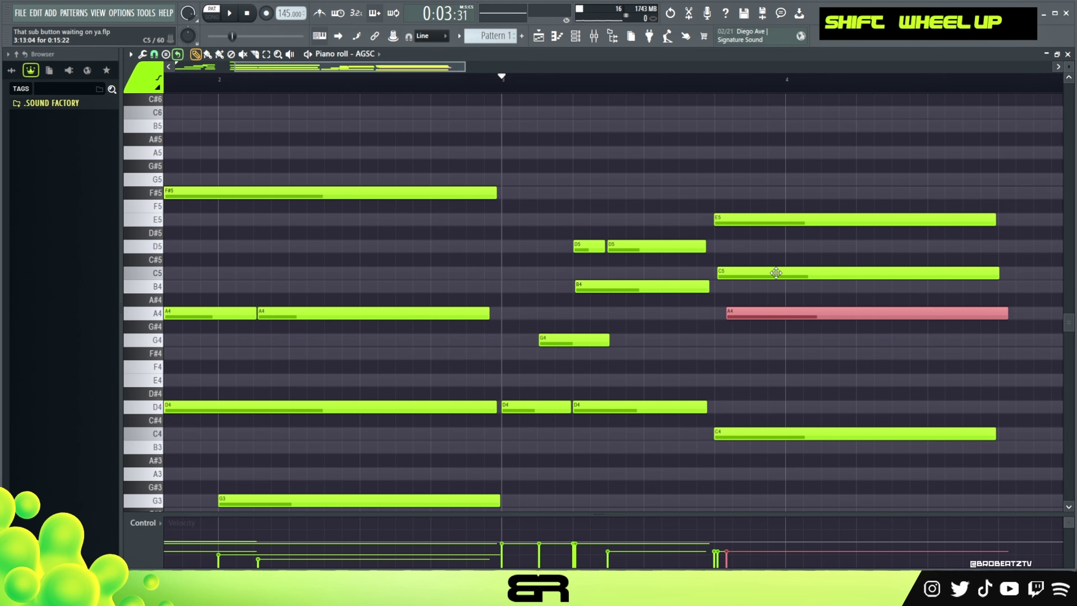
{"action": "key", "text": "space"}
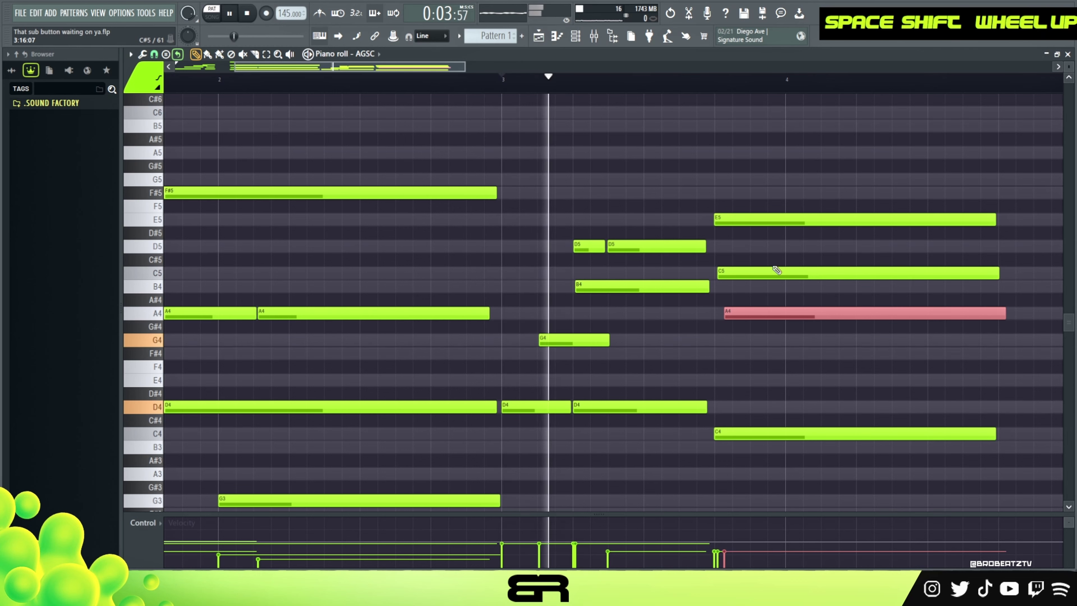
{"action": "key", "text": "space"}
{"action": "scroll", "coordinate": [773, 265], "scroll_direction": "up", "scroll_amount": 1, "text": "shift"}
{"action": "key", "text": "space"}
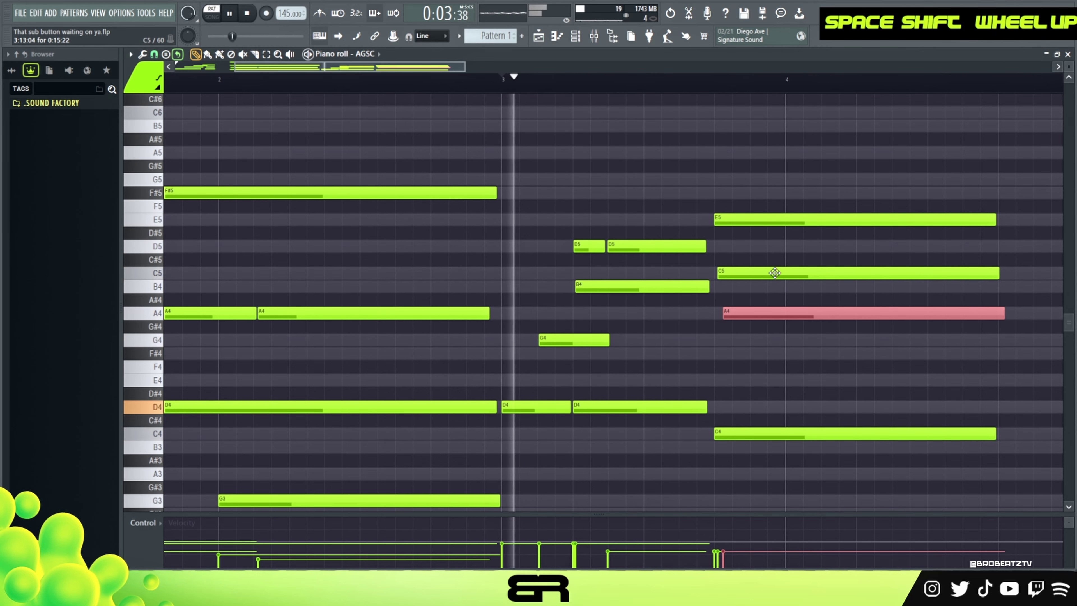
{"action": "right_click", "coordinate": [765, 356]}
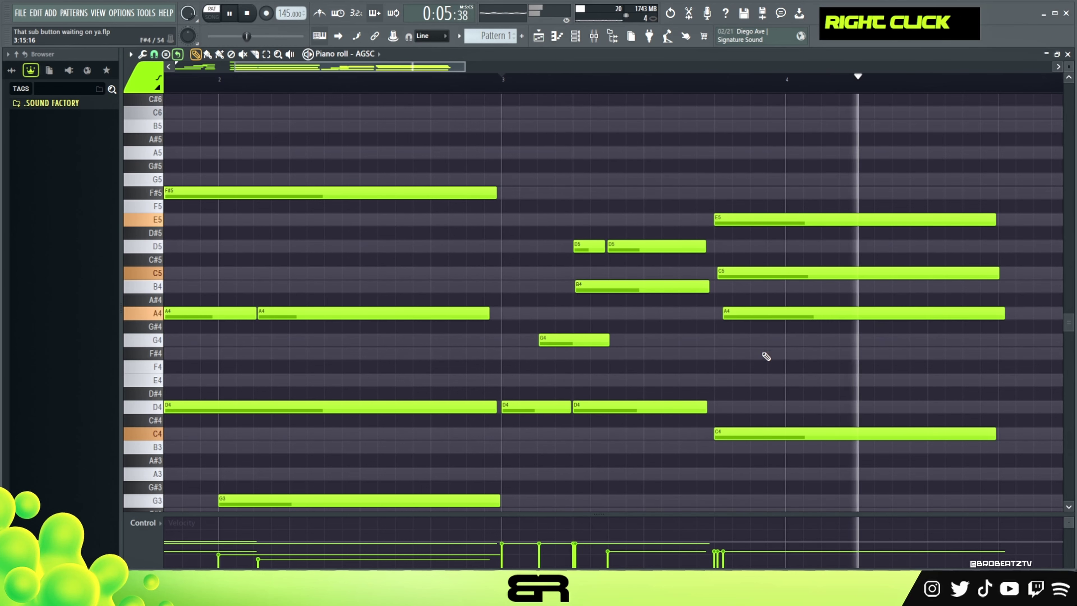
Extend the longer D5 and the B4 in bar 3 up to the start of the following chord, and play.
{"action": "key", "text": "space"}
{"action": "left_click_drag", "start_coordinate": [691, 214], "coordinate": [691, 289], "text": "ctrl"}
{"action": "right_click", "coordinate": [755, 250]}
{"action": "key", "text": "space"}
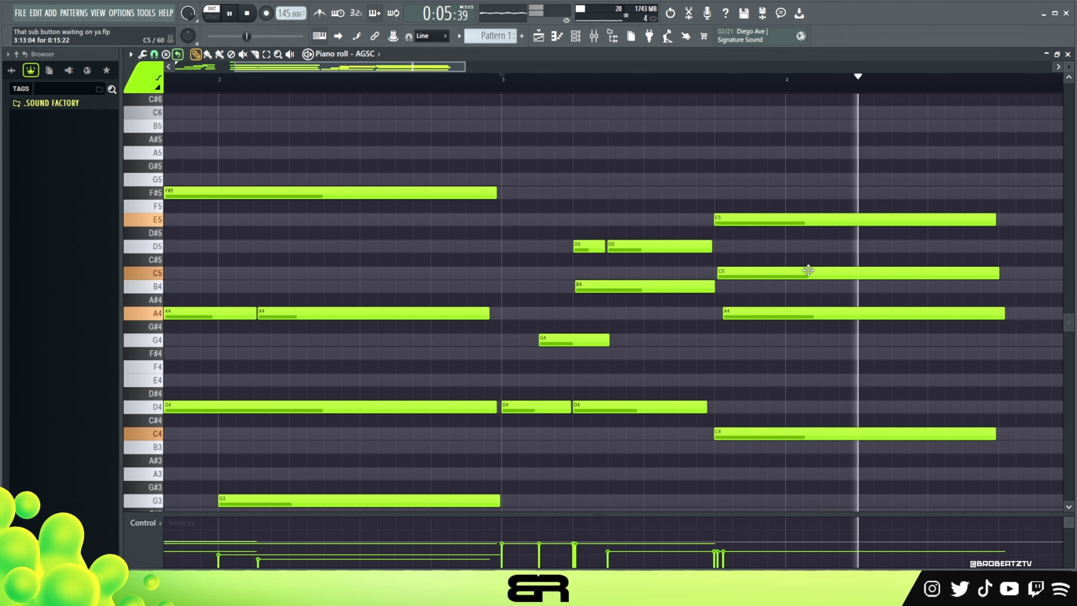
Add a melody of A5 from halfway through bar 3 and G5 at 4:05:00, each about 0:11:19 long, and play it.
{"action": "key", "text": "space"}
{"action": "mouse_move", "coordinate": [769, 328]}
{"action": "left_mouse_down", "text": "ctrl"}
{"action": "mouse_move", "coordinate": [758, 314]}
{"action": "mouse_move", "coordinate": [744, 318]}
{"action": "left_mouse_up", "text": "ctrl"}
{"action": "key", "text": "ctrl+Up"}
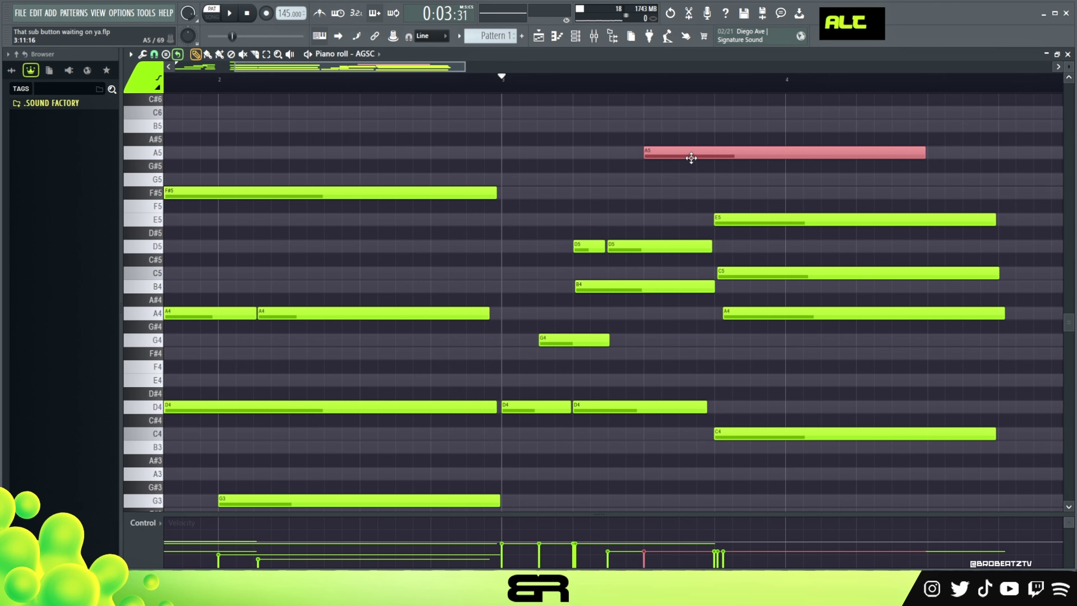
{"action": "left_click_drag", "start_coordinate": [924, 153], "coordinate": [853, 152], "text": "alt"}
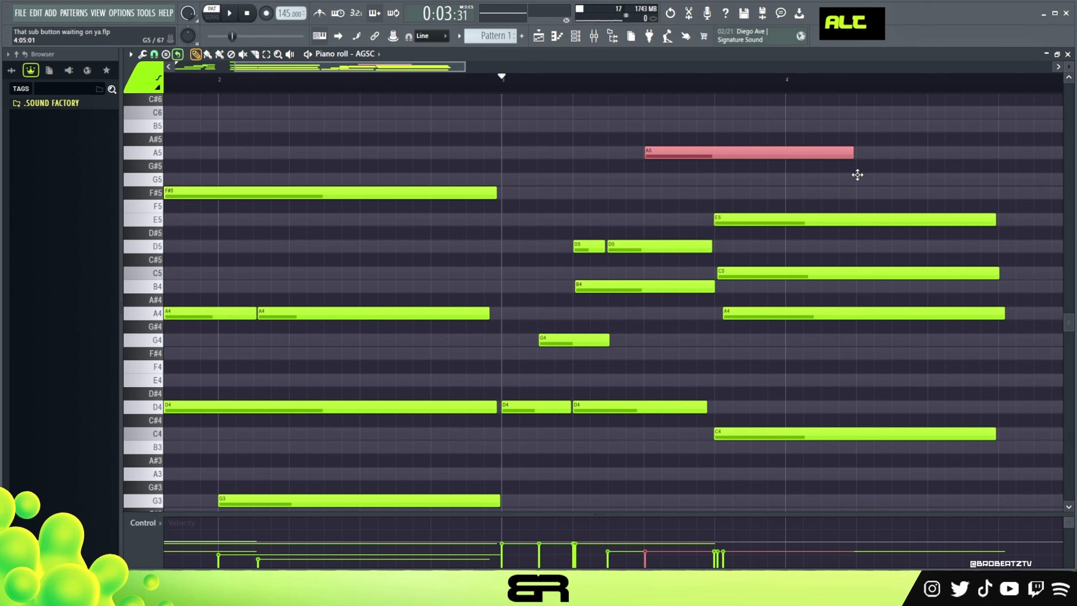
{"action": "left_click", "coordinate": [856, 178]}
{"action": "key", "text": "space"}
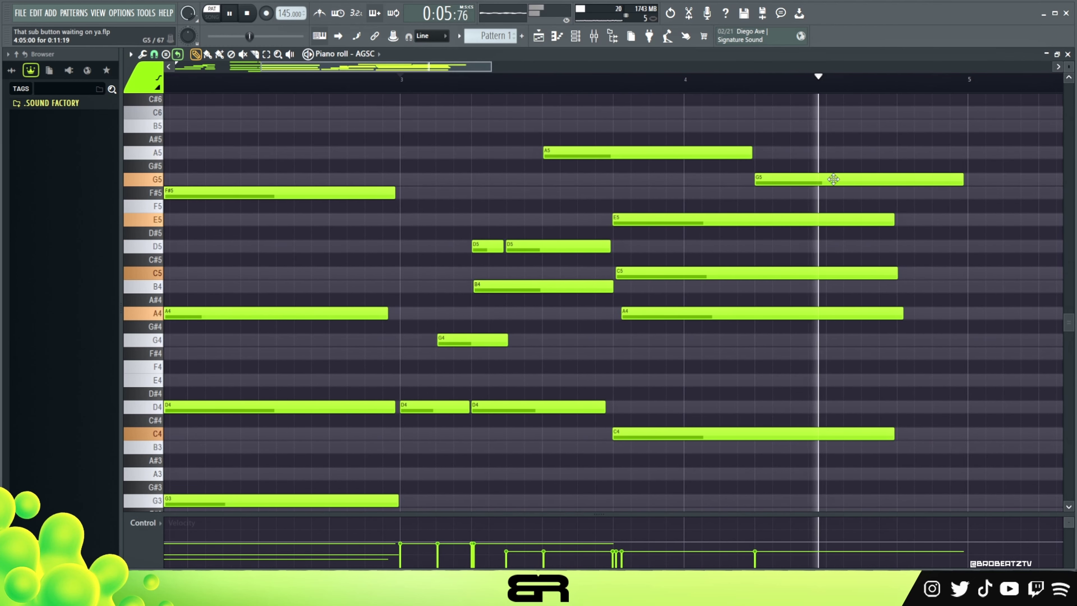
Shorten the G5 to about half a bar and the E5, C5, A4 and C4 chord notes to end around mid-bar 4.
{"action": "key", "text": "space"}
{"action": "mouse_move", "coordinate": [962, 181]}
{"action": "left_mouse_down", "text": "alt"}
{"action": "mouse_move", "coordinate": [892, 196]}
{"action": "mouse_move", "coordinate": [890, 335]}
{"action": "left_mouse_up", "text": "alt"}
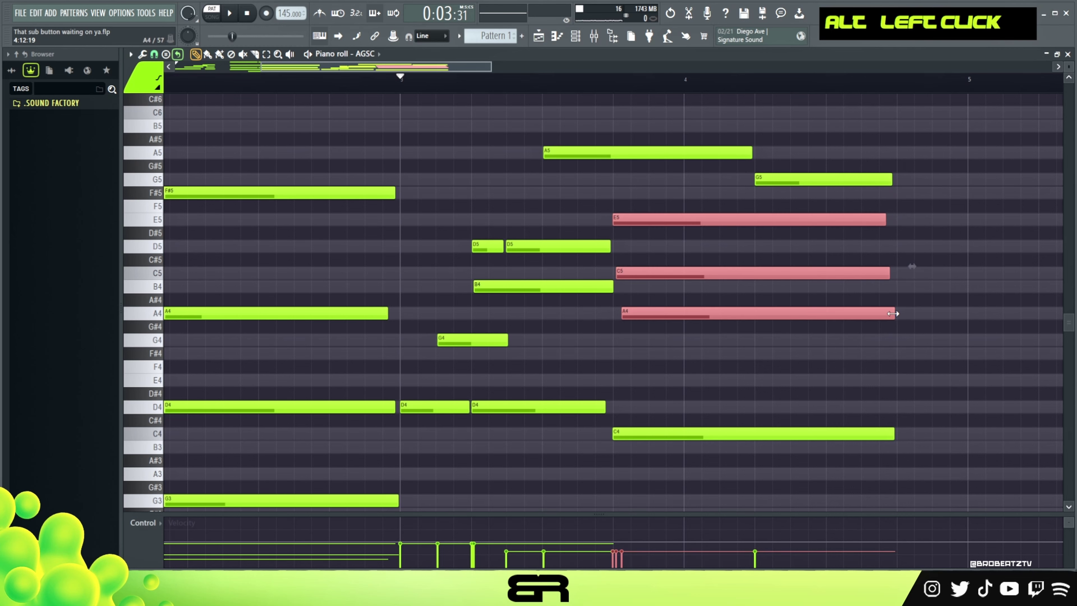
{"action": "right_click", "coordinate": [822, 324]}
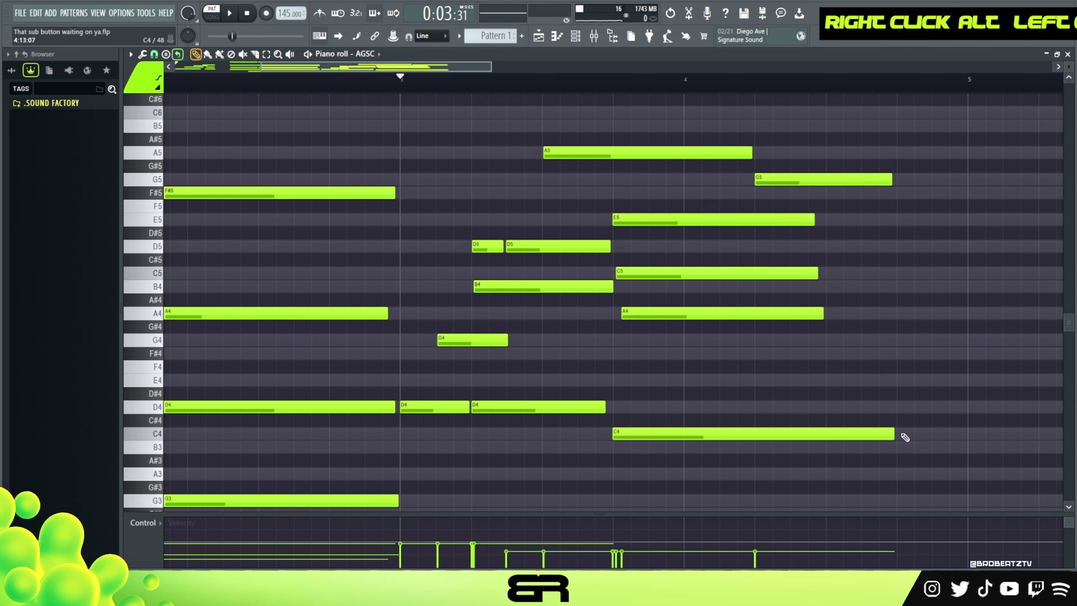
{"action": "left_click_drag", "start_coordinate": [893, 434], "coordinate": [827, 443], "text": "alt"}
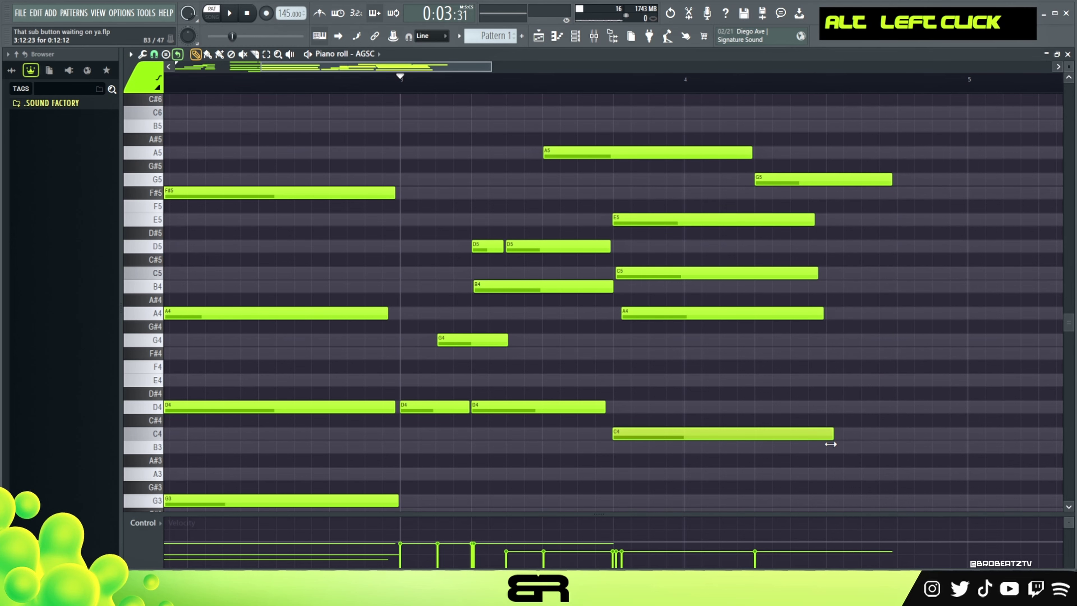
Add a D4 note at 4:09:00 with a length of 0:07:06.
{"action": "left_click", "coordinate": [855, 406]}
{"action": "left_click_drag", "start_coordinate": [1035, 406], "coordinate": [932, 421], "text": "alt"}
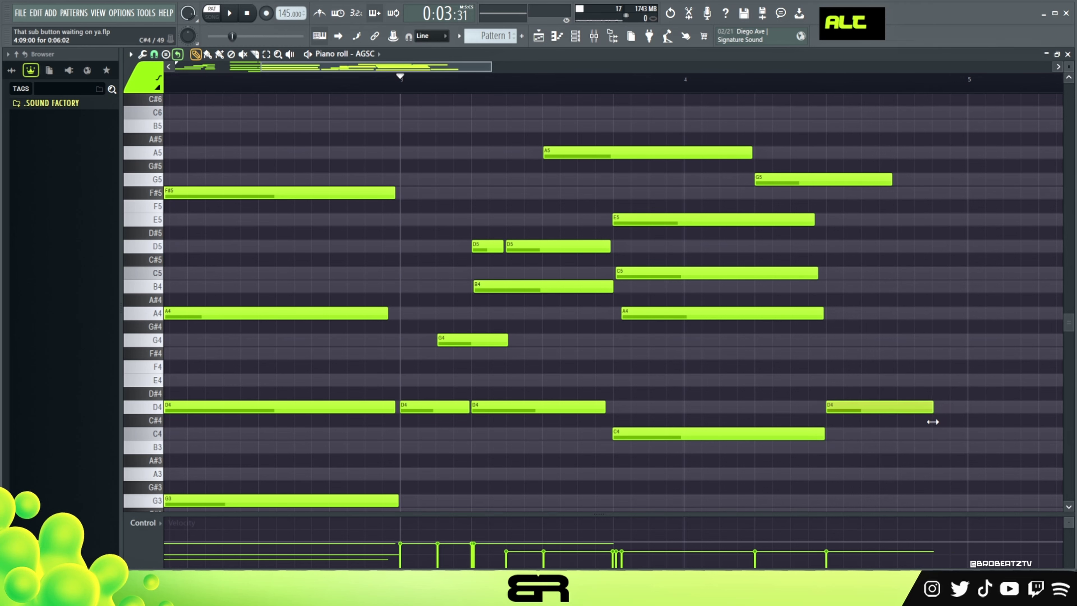
{"action": "left_click", "coordinate": [945, 414], "text": "ctrl"}
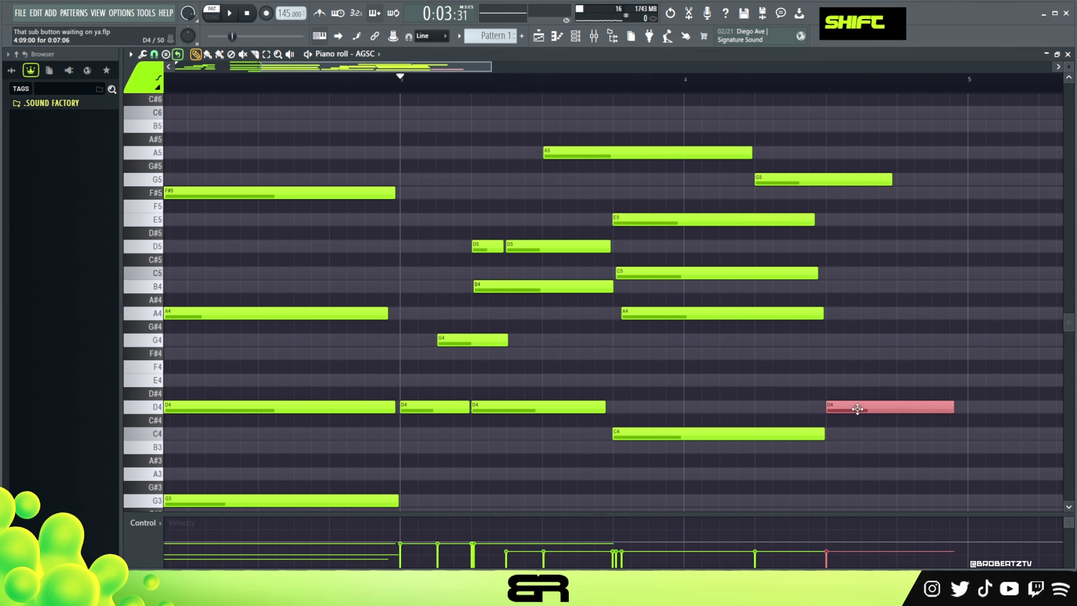
Copy the new D4 note to A4 above it and to D5 one step later.
{"action": "mouse_move", "coordinate": [867, 407]}
{"action": "left_mouse_down", "text": "shift"}
{"action": "mouse_move", "coordinate": [875, 374]}
{"action": "mouse_move", "coordinate": [879, 406]}
{"action": "left_mouse_up", "text": "shift"}
{"action": "key", "text": "shift+Up"}
{"action": "key", "text": "shift+Up"}
{"action": "key", "text": "shift+Up"}
{"action": "key", "text": "shift+Up"}
{"action": "key", "text": "shift+Up"}
{"action": "key", "text": "ctrl+Up"}
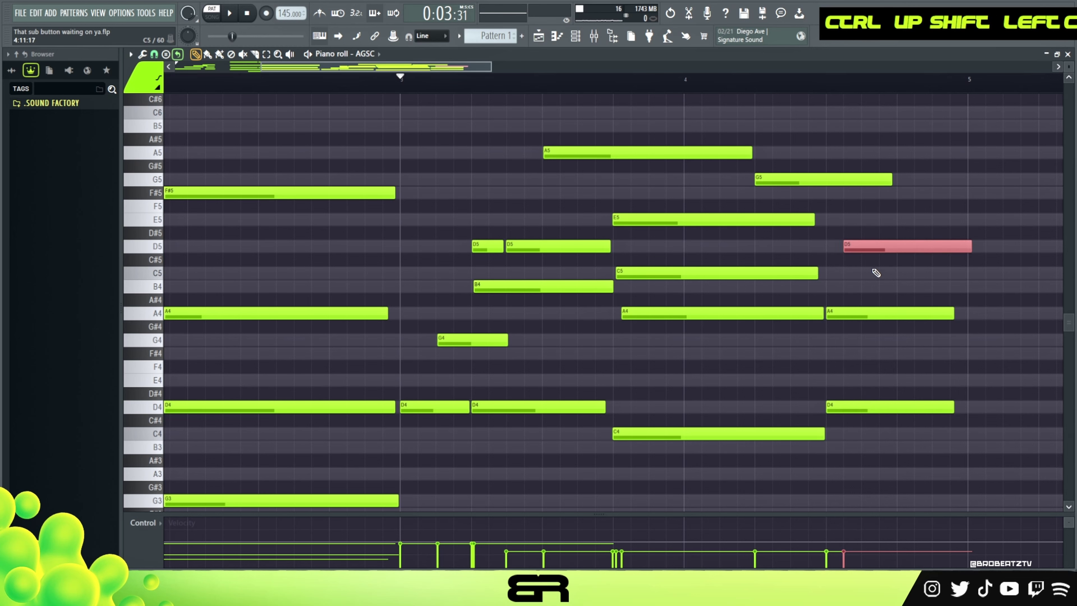
Add an F#5 copy near the end of bar 4 and stagger the A4 two steps after D4 and the D5 to 4:12:00.
{"action": "left_click_drag", "start_coordinate": [868, 251], "coordinate": [907, 248]}
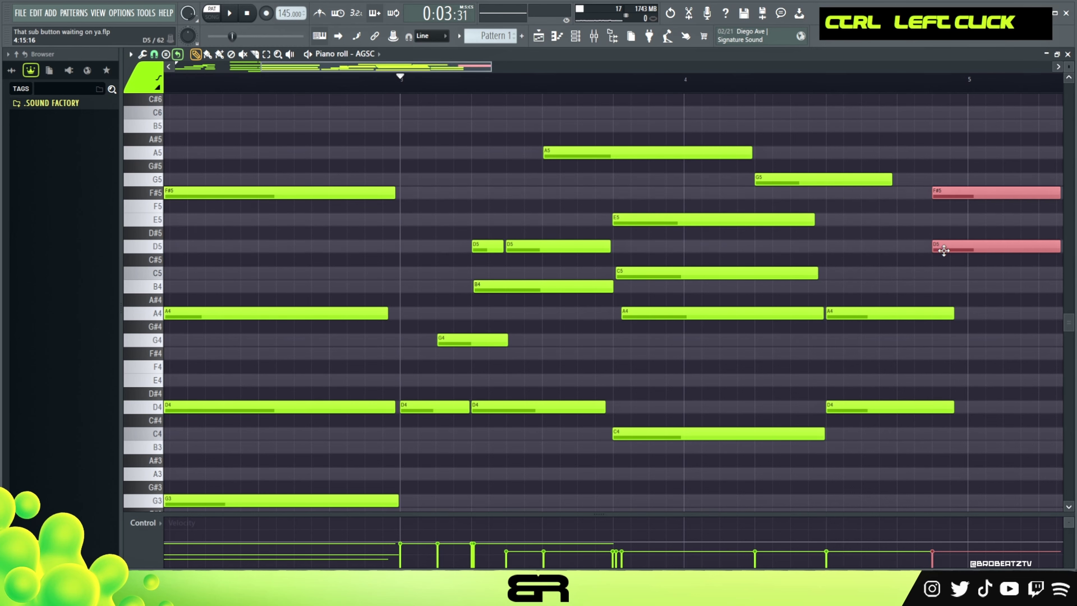
{"action": "left_click", "coordinate": [964, 248], "text": "ctrl"}
{"action": "left_click_drag", "start_coordinate": [872, 312], "coordinate": [907, 312]}
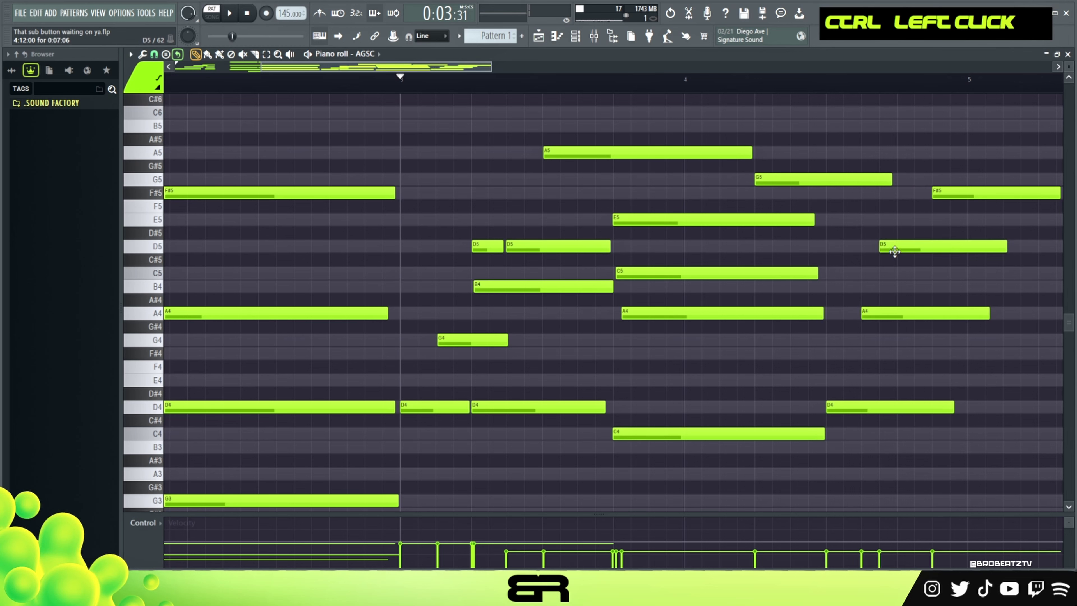
Move the D5 one step later in bar 4 and copy it to a second D4 beneath the F#5.
{"action": "left_click_drag", "start_coordinate": [894, 252], "coordinate": [961, 249]}
{"action": "left_click", "coordinate": [957, 194], "text": "ctrl"}
{"action": "right_click", "coordinate": [962, 228]}
{"action": "left_click", "coordinate": [909, 248], "text": "ctrl"}
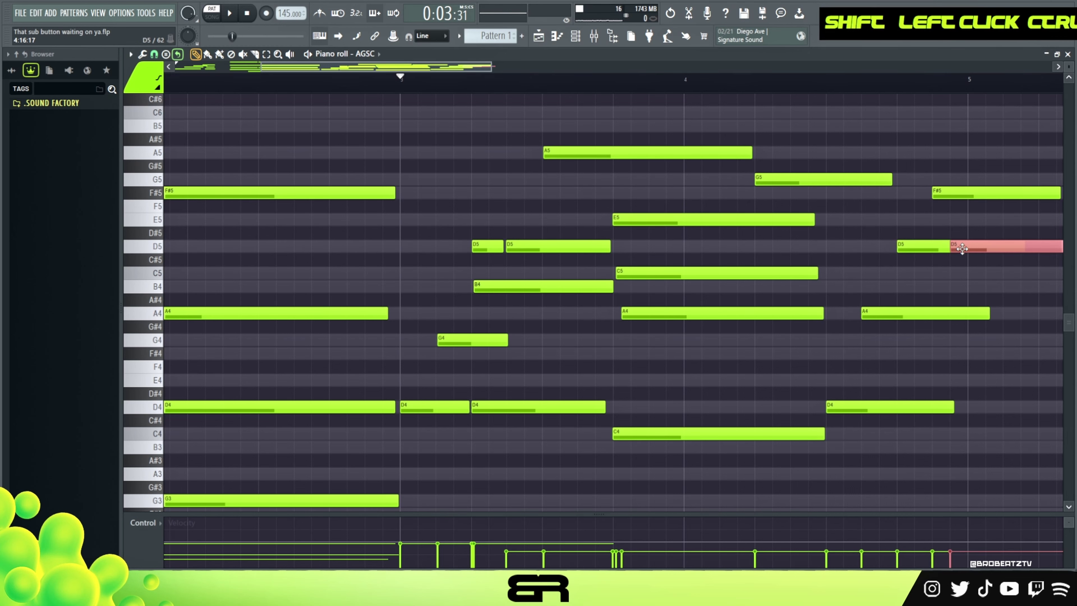
{"action": "key", "text": "ctrl+Down"}
Shorten all the closing D major arpeggio notes in bar 4 to about two steps, with F#5 ending just before bar 5.
{"action": "left_click_drag", "start_coordinate": [916, 208], "coordinate": [1018, 434]}
{"action": "left_click", "coordinate": [954, 191], "text": "ctrl+shift"}
{"action": "key", "text": "shift+d"}
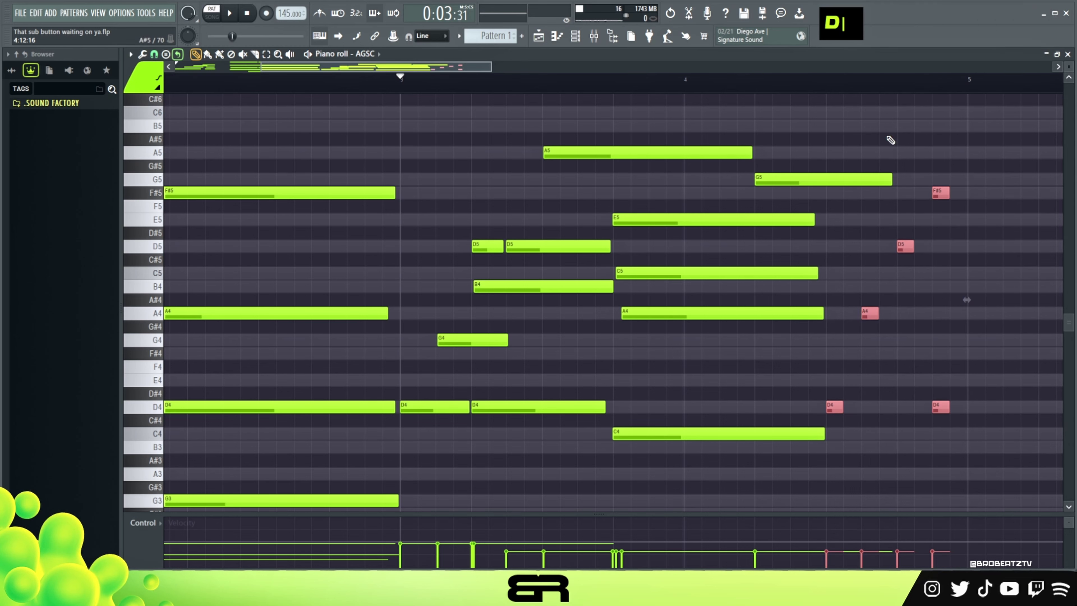
{"action": "left_click_drag", "start_coordinate": [950, 195], "coordinate": [963, 200]}
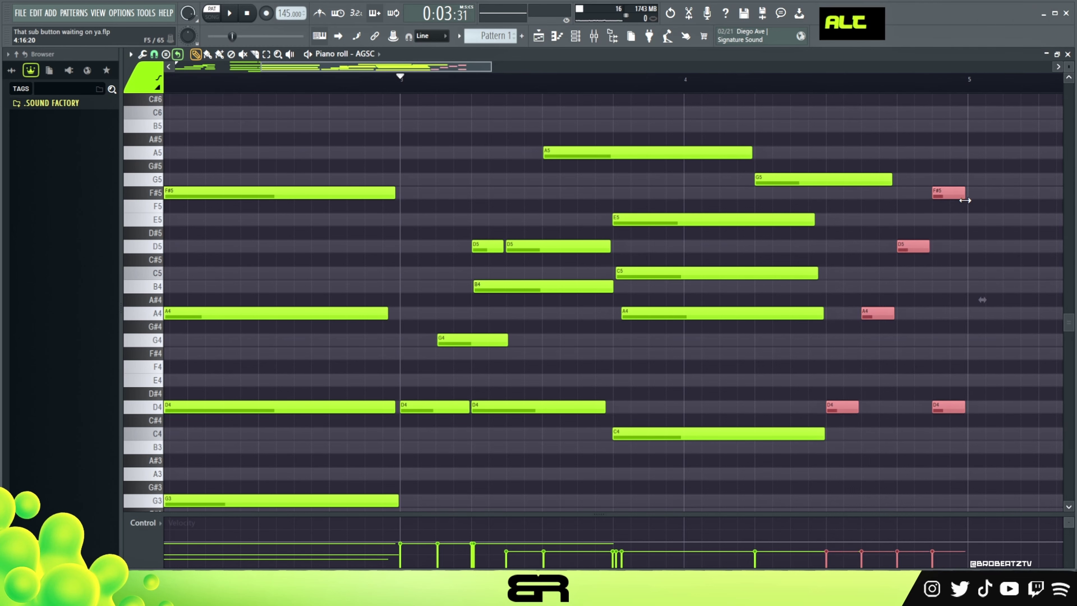
Lengthen the closing arpeggio's A4 and D5 to about four steps and its first D4 slightly more, and play from bar 3.
{"action": "left_click_drag", "start_coordinate": [941, 240], "coordinate": [893, 316]}
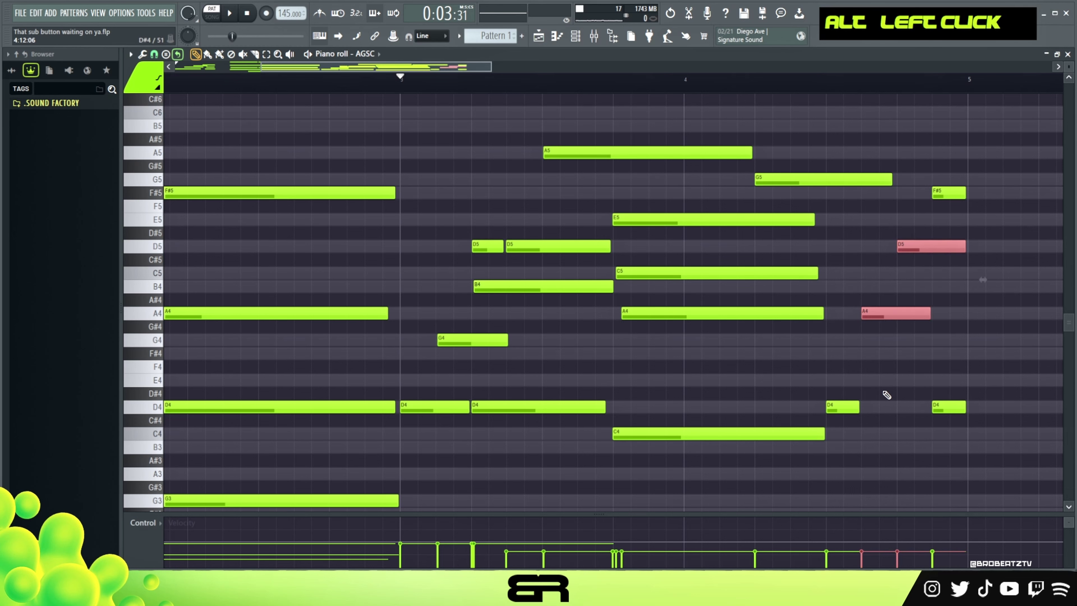
{"action": "left_click_drag", "start_coordinate": [859, 407], "coordinate": [906, 408]}
{"action": "key", "text": "space"}
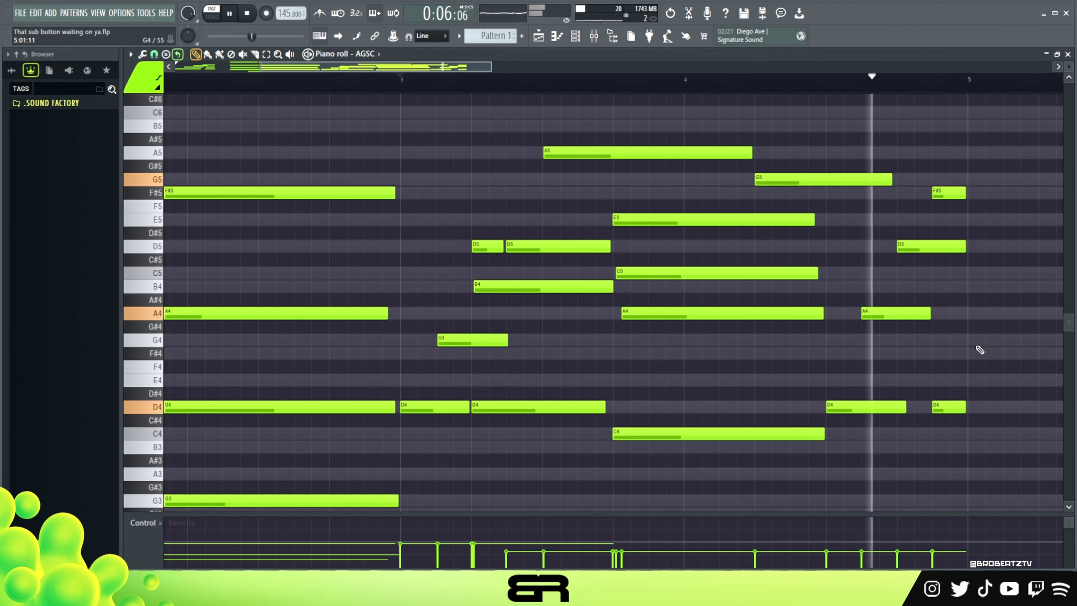
{"action": "key", "text": "space"}
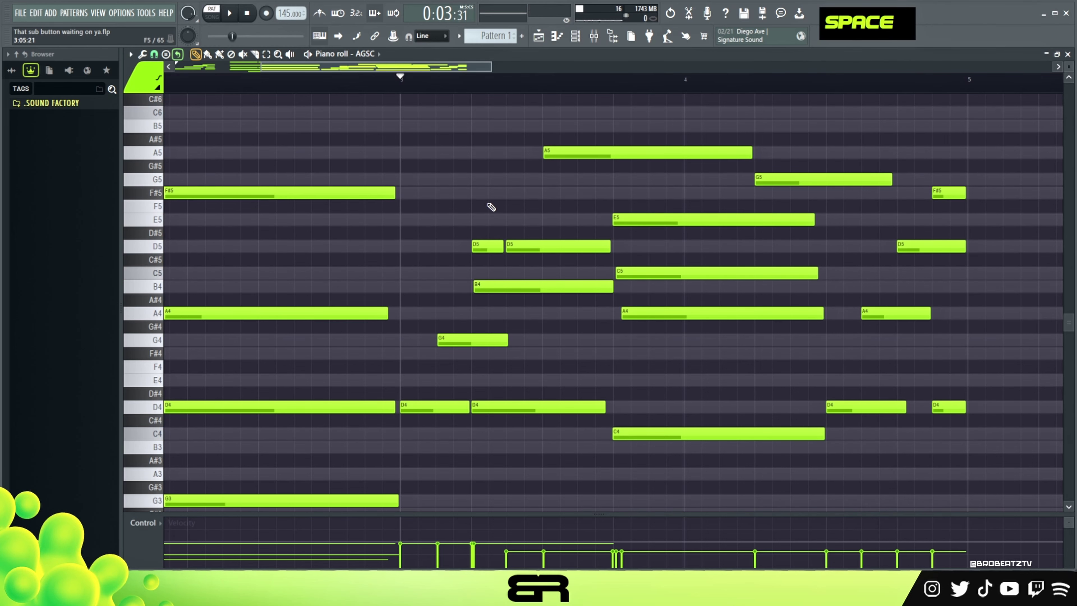
Copy the A5 and G5 melody notes to the start of bar 3, one octave higher as A6 and G6.
{"action": "scroll", "coordinate": [491, 207], "scroll_direction": "up", "scroll_amount": 3}
{"action": "left_click_drag", "start_coordinate": [613, 162], "coordinate": [846, 241]}
{"action": "left_click_drag", "start_coordinate": [635, 192], "coordinate": [492, 206]}
{"action": "key", "text": "ctrl+Up"}
{"action": "scroll", "coordinate": [560, 214], "scroll_direction": "up", "scroll_amount": 3}
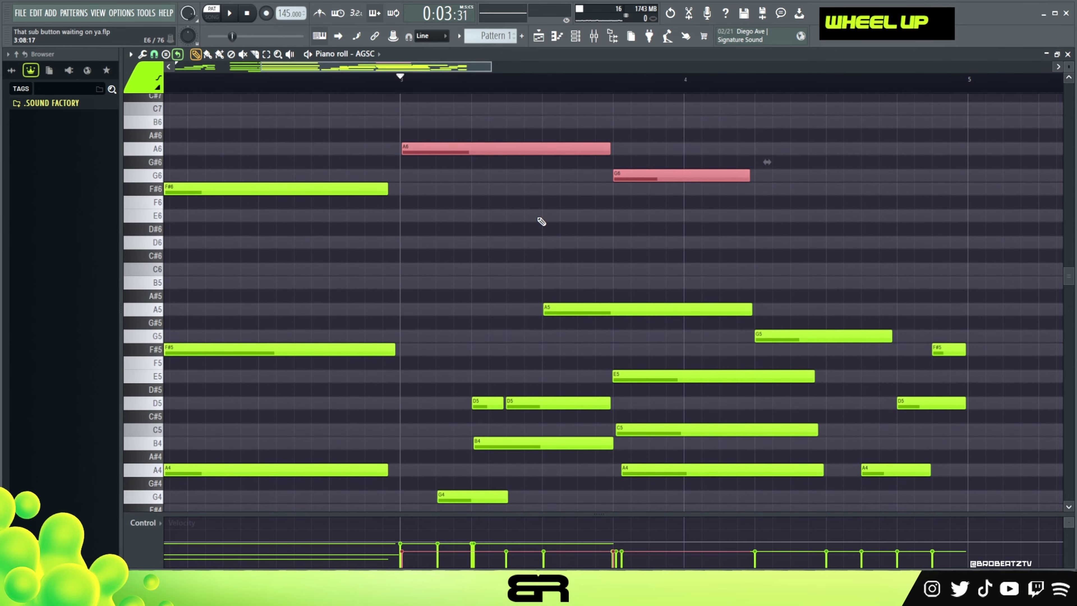
Play the pattern from the start and lengthen the high G6 melody note by about one and a half steps into bar 4.
{"action": "right_click", "coordinate": [325, 98], "text": "ctrl"}
{"action": "key", "text": "space"}
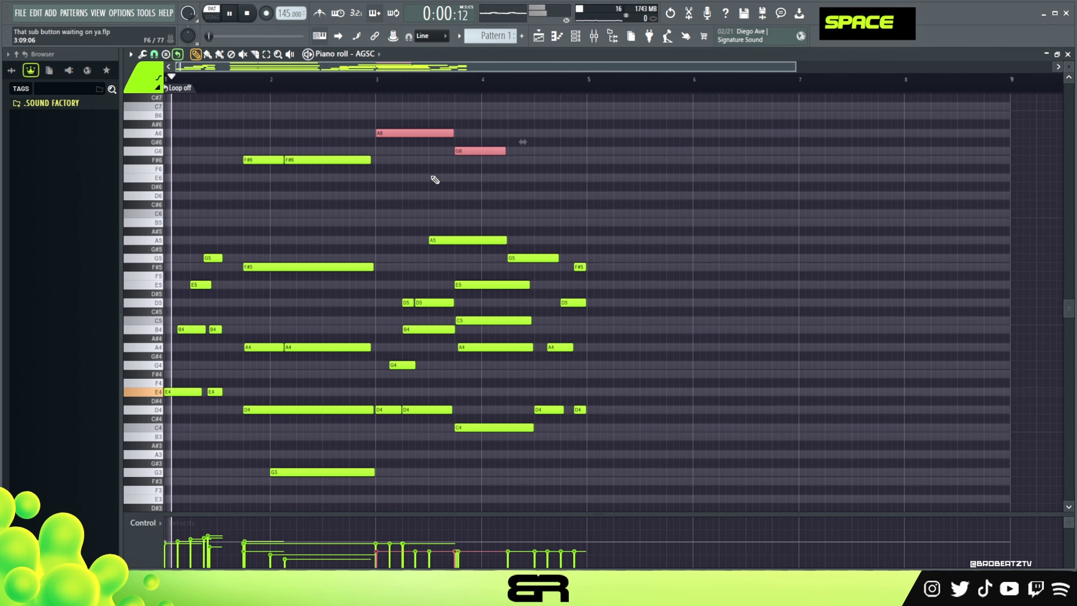
{"action": "right_click", "coordinate": [421, 234]}
{"action": "left_click_drag", "start_coordinate": [507, 159], "coordinate": [516, 160], "text": "alt"}
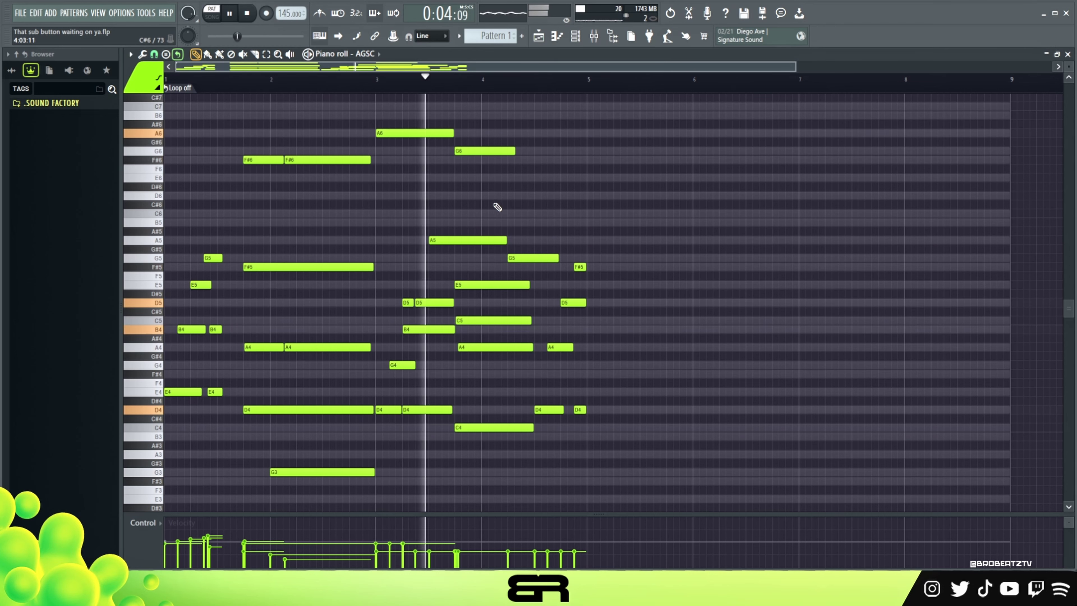
Lower the velocity of the high A6 and G6 melody notes slightly while listening, and stop playback.
{"action": "left_click_drag", "start_coordinate": [441, 125], "coordinate": [511, 164], "text": "ctrl"}
{"action": "scroll", "coordinate": [511, 164], "scroll_direction": "down", "scroll_amount": 2, "text": "alt"}
{"action": "right_click", "coordinate": [492, 176]}
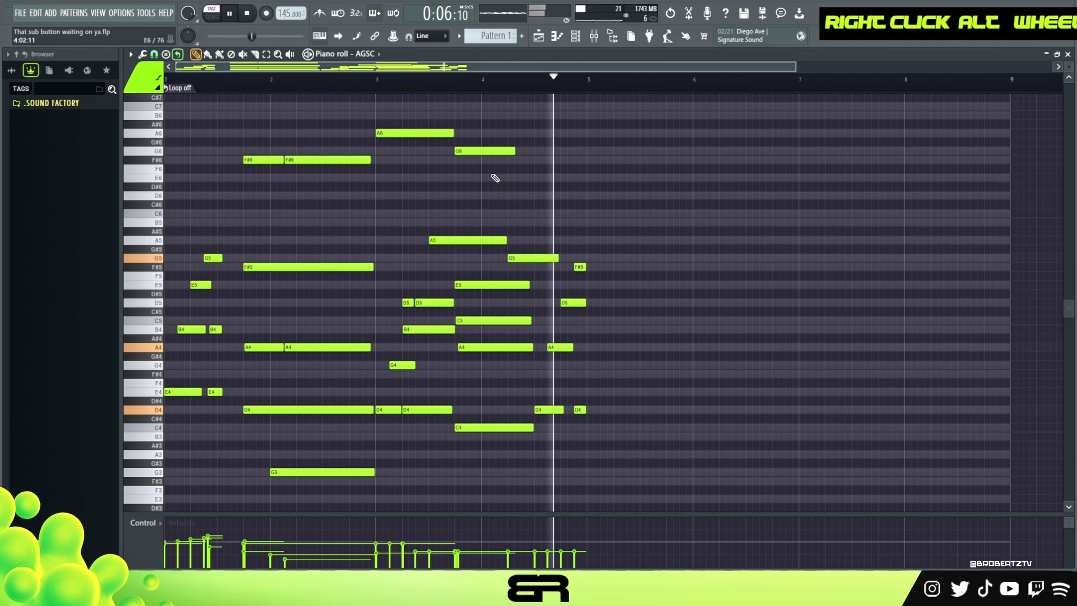
{"action": "key", "text": "space"}
Add a B6 at step 13 of bar 2 and shorten it to about two and a half steps.
{"action": "scroll", "coordinate": [339, 87], "scroll_direction": "up", "scroll_amount": 3}
{"action": "scroll", "coordinate": [356, 71], "scroll_direction": "up", "scroll_amount": 2}
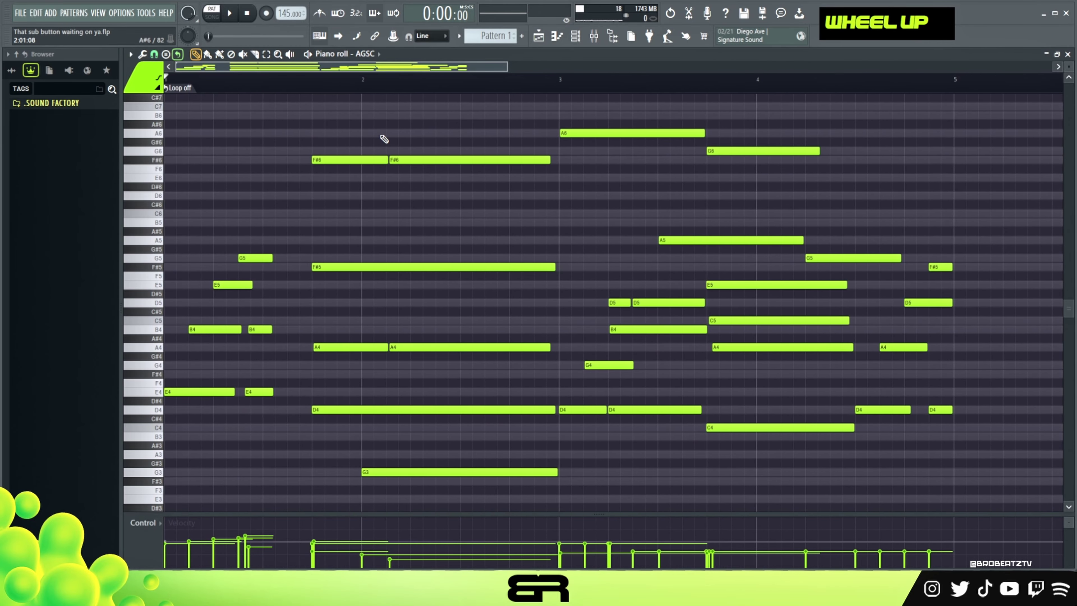
{"action": "scroll", "coordinate": [576, 172], "scroll_direction": "up", "scroll_amount": 3}
{"action": "scroll", "coordinate": [1068, 71], "scroll_direction": "up", "scroll_amount": 2}
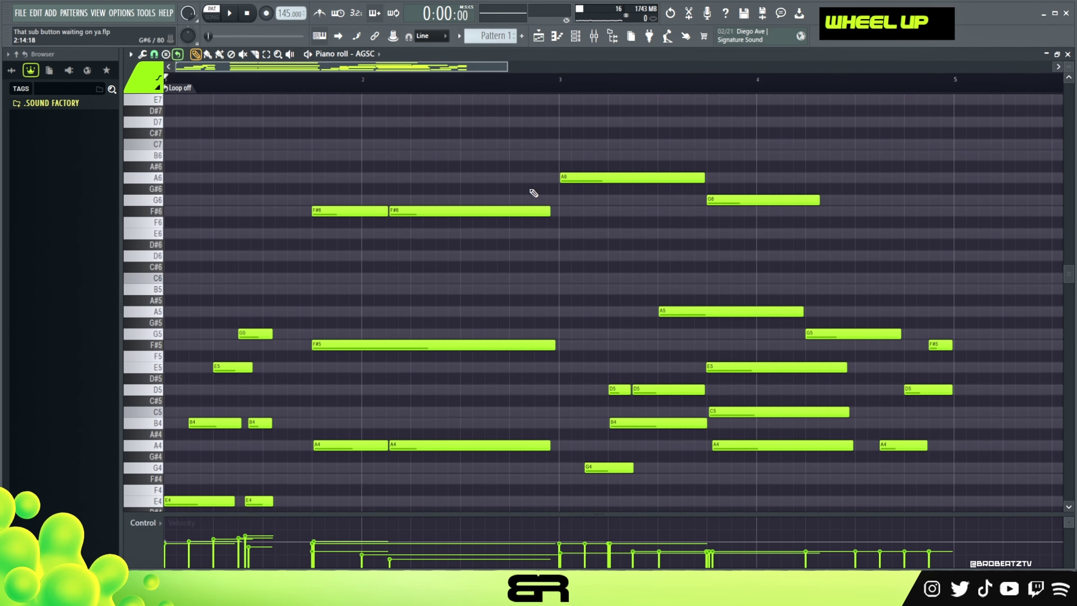
{"action": "scroll", "coordinate": [529, 188], "scroll_direction": "up", "scroll_amount": 2}
{"action": "right_click", "coordinate": [518, 211]}
{"action": "left_click_drag", "start_coordinate": [542, 214], "coordinate": [543, 226]}
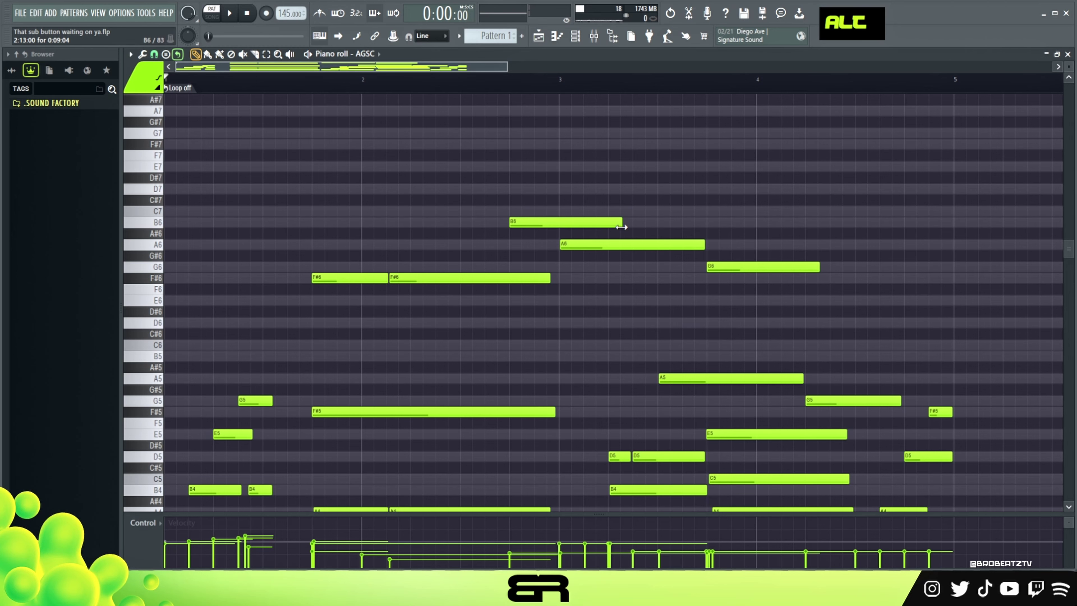
{"action": "left_click_drag", "start_coordinate": [621, 225], "coordinate": [541, 231], "text": "alt"}
Add short overlapping C#7 and D7 notes above the B6 in bar 2, each about half a step long.
{"action": "scroll", "coordinate": [513, 84], "scroll_direction": "up", "scroll_amount": 1}
{"action": "scroll", "coordinate": [516, 86], "scroll_direction": "up", "scroll_amount": 3}
{"action": "left_click", "coordinate": [544, 200], "text": "alt"}
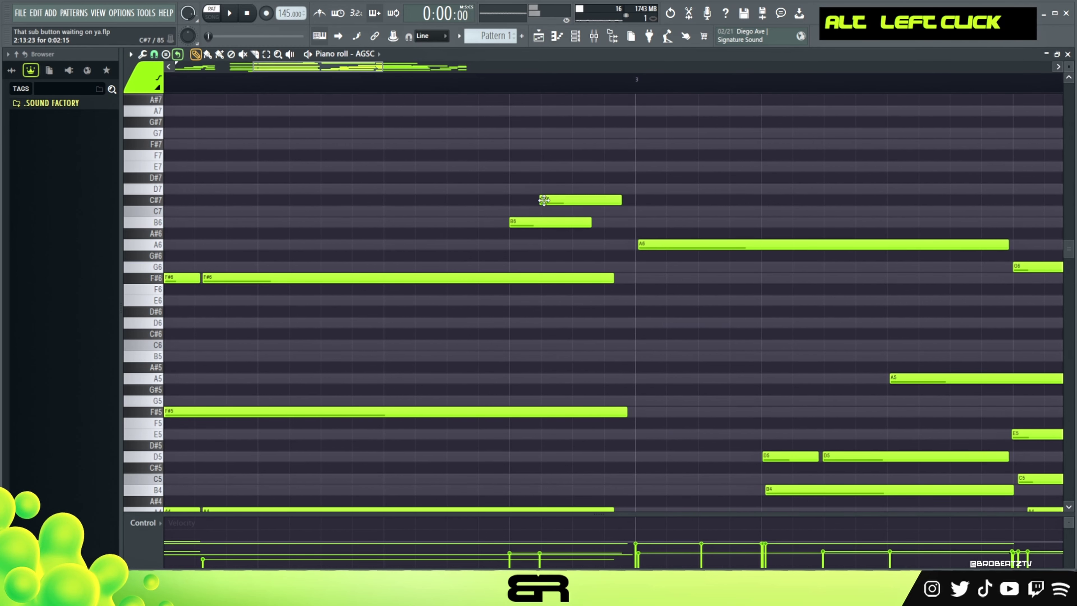
{"action": "left_click_drag", "start_coordinate": [614, 200], "coordinate": [544, 200], "text": "alt"}
{"action": "left_click", "coordinate": [540, 189], "text": "alt"}
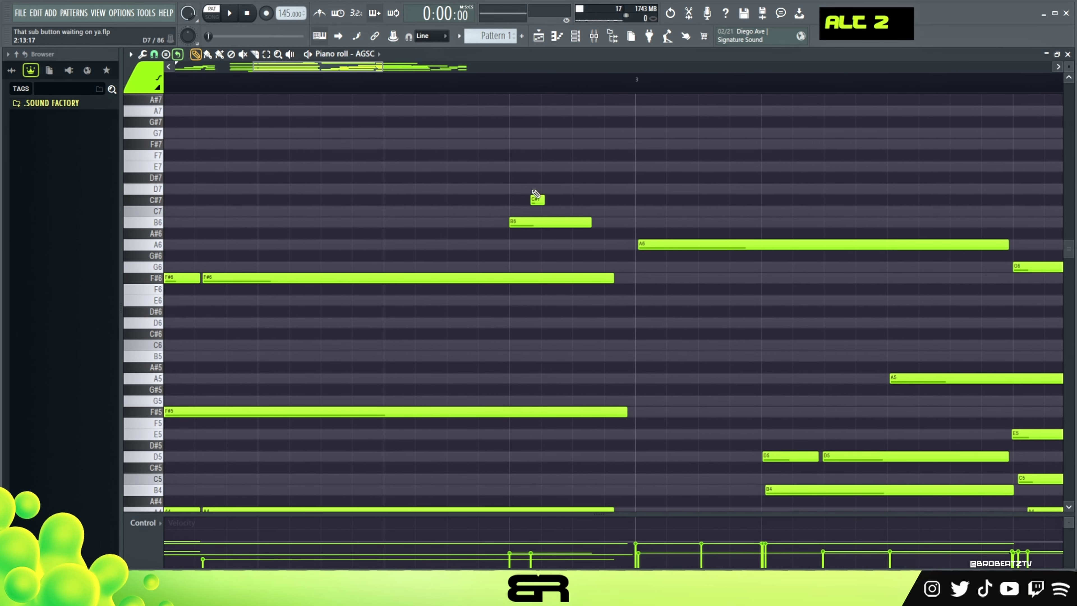
Set the B6 in bar 2 to about one and three-quarter steps and the D7 to about three-quarters of a step, checking by playback.
{"action": "left_click_drag", "start_coordinate": [590, 222], "coordinate": [556, 223], "text": "alt"}
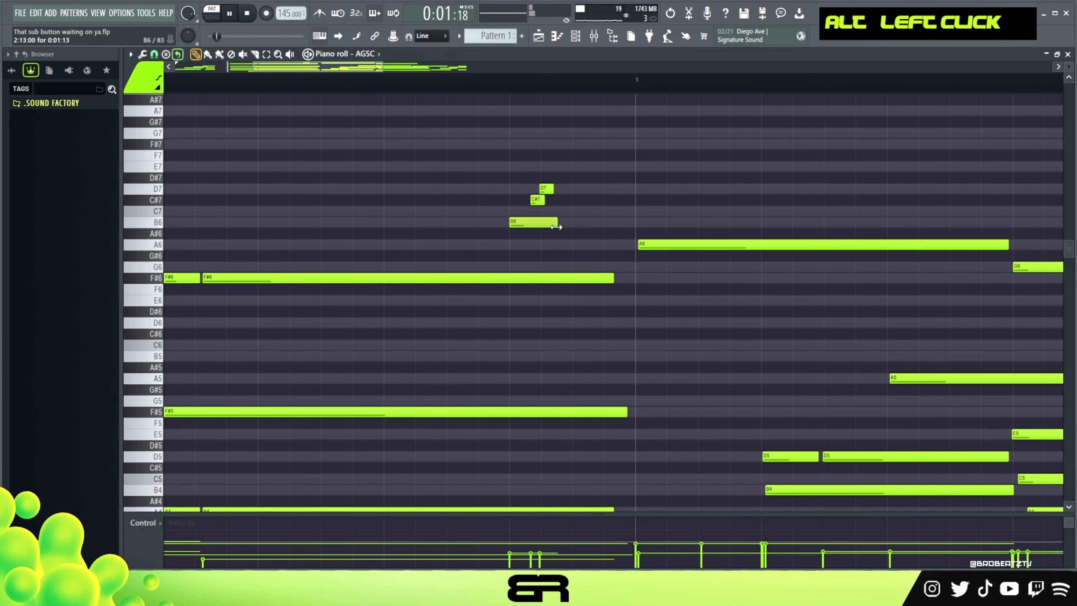
{"action": "key", "text": "space"}
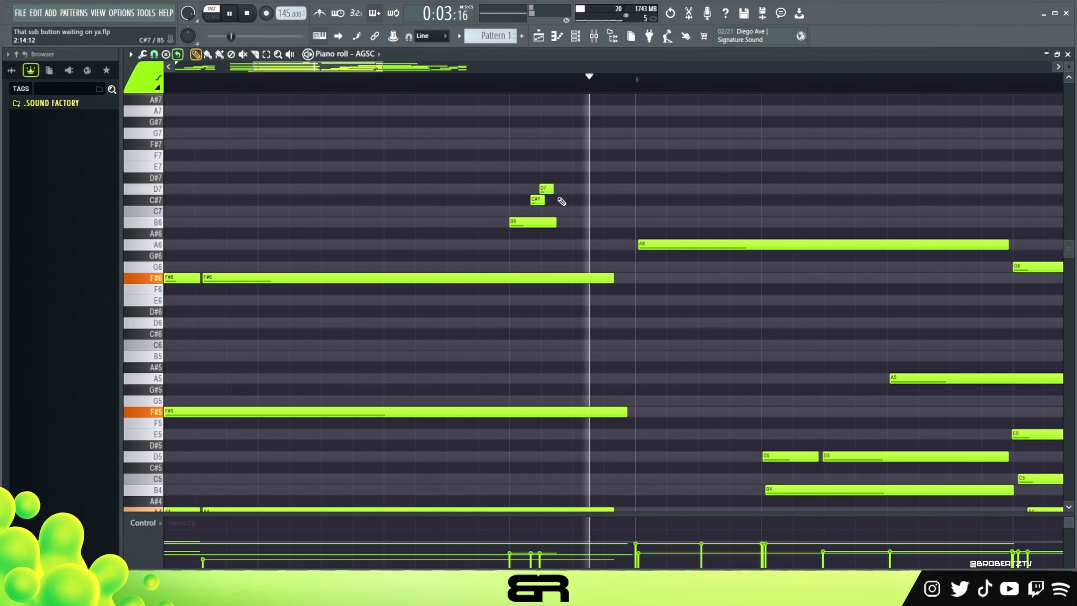
{"action": "key", "text": "space"}
{"action": "left_click_drag", "start_coordinate": [551, 190], "coordinate": [563, 190], "text": "alt"}
{"action": "key", "text": "space"}
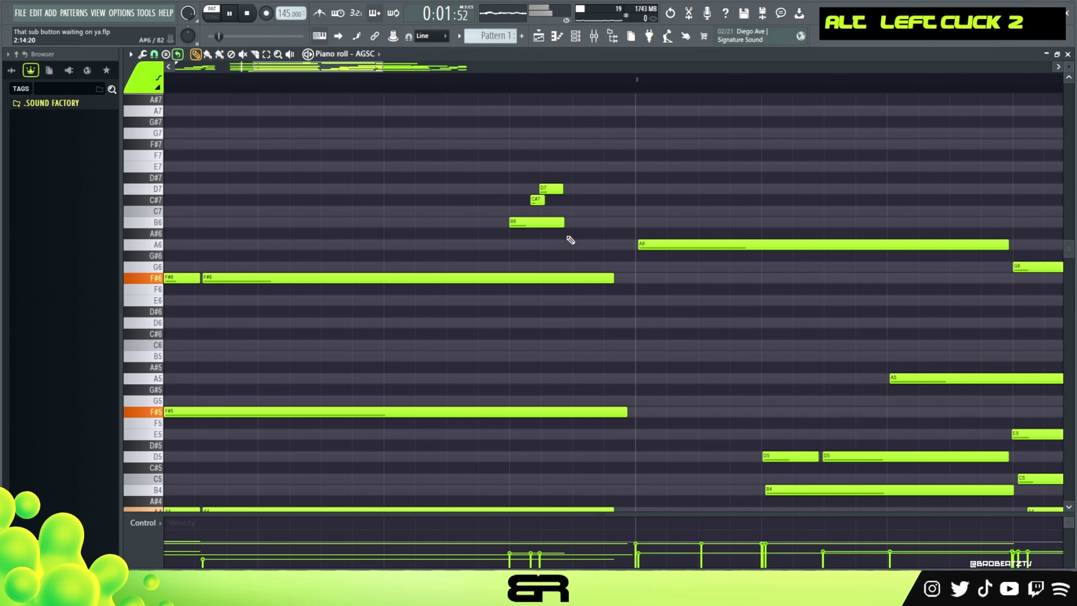
Nudge the C#7 in bar 2 slightly closer to the D7, lengthen it a little and play the result.
{"action": "left_click", "coordinate": [550, 200], "text": "alt"}
{"action": "right_click", "coordinate": [564, 200]}
{"action": "key", "text": "space"}
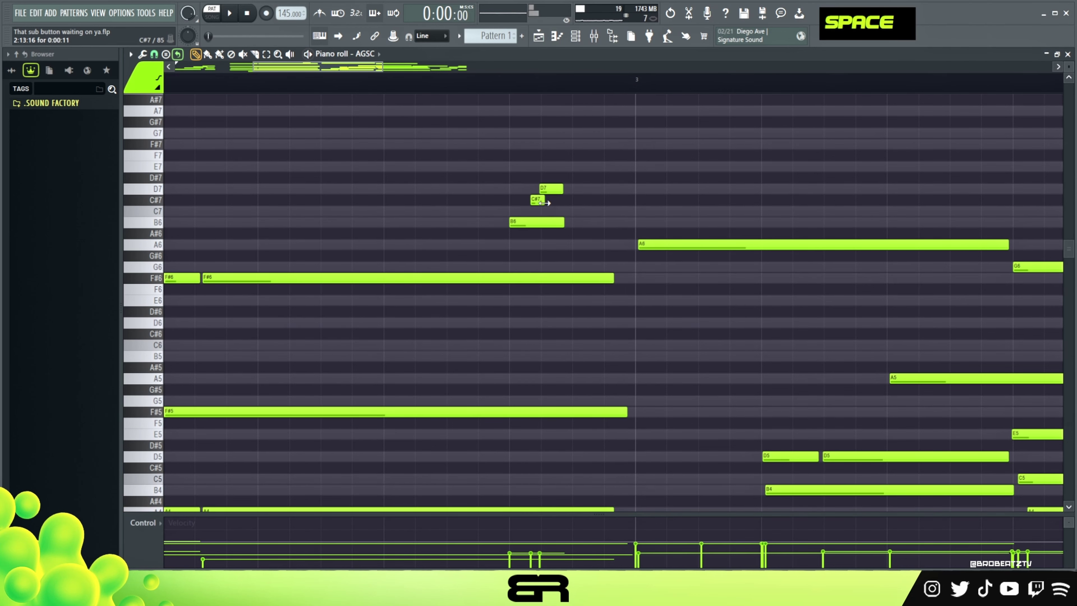
{"action": "left_click_drag", "start_coordinate": [538, 201], "coordinate": [543, 201], "text": "alt"}
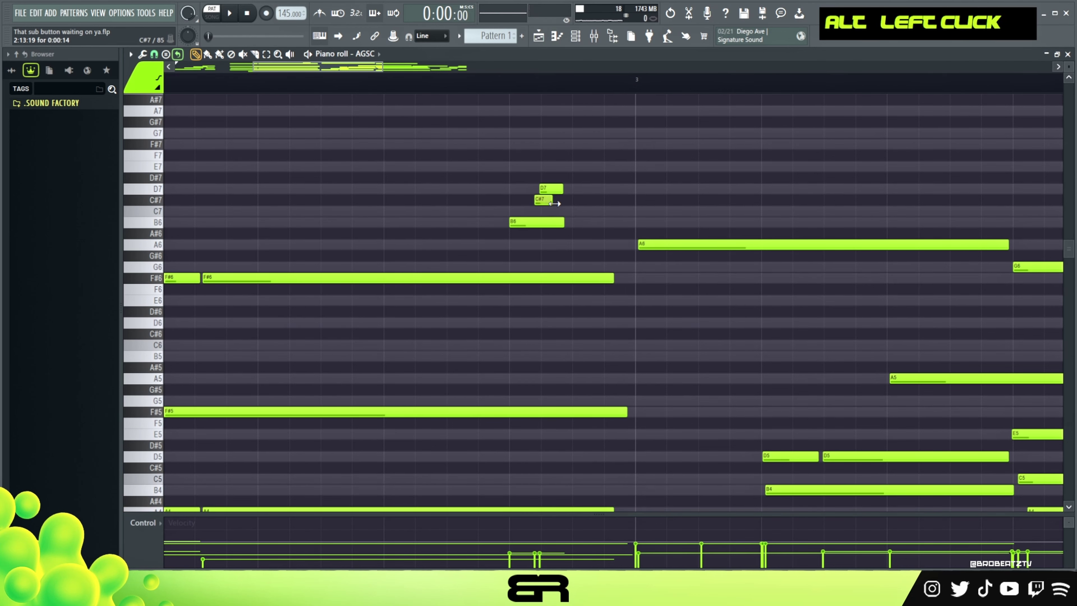
{"action": "key", "text": "space"}
{"action": "key", "text": "space"}
{"action": "key", "text": "space"}
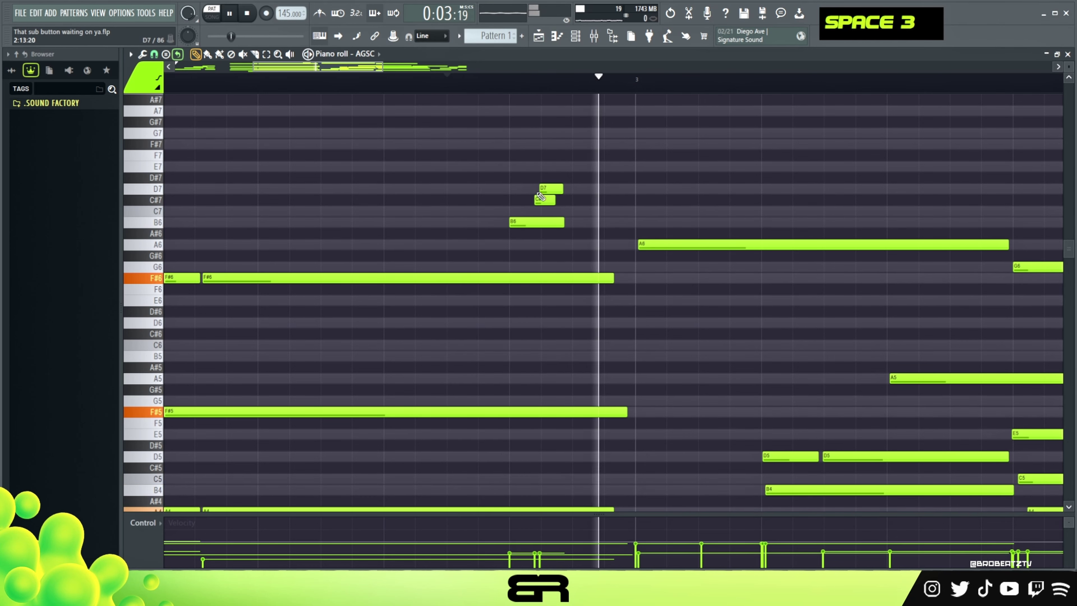
Tighten the C#7–D7 spacing, shift both to about half a step after the B6 starts, and lengthen the D7 to about one step.
{"action": "left_click_drag", "start_coordinate": [544, 200], "coordinate": [549, 199], "text": "alt"}
{"action": "key", "text": "space"}
{"action": "key", "text": "space"}
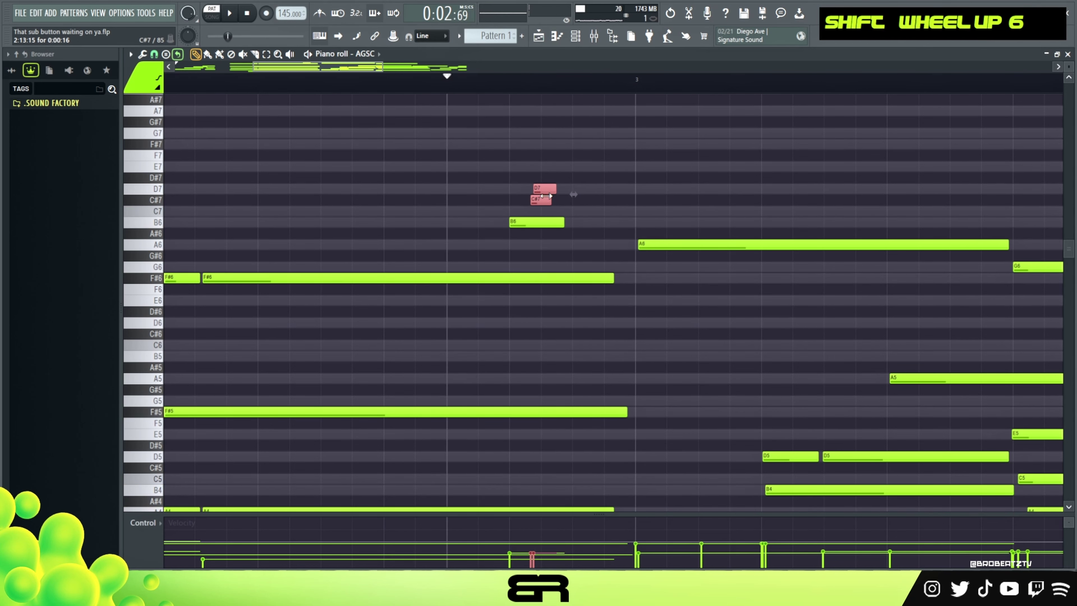
{"action": "scroll", "coordinate": [546, 196], "scroll_direction": "up", "scroll_amount": 2, "text": "shift"}
{"action": "key", "text": "space"}
{"action": "key", "text": "space"}
{"action": "right_click", "coordinate": [559, 200]}
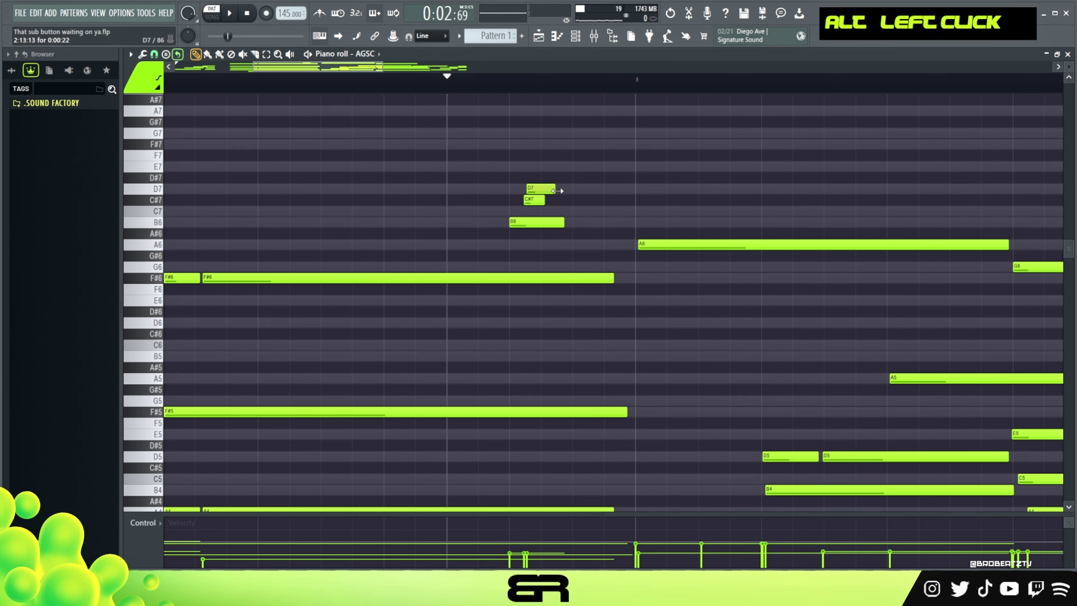
{"action": "key", "text": "space"}
Raise the velocity of all the notes in bars 3 and 4 slightly.
{"action": "right_click", "coordinate": [528, 155], "text": "ctrl"}
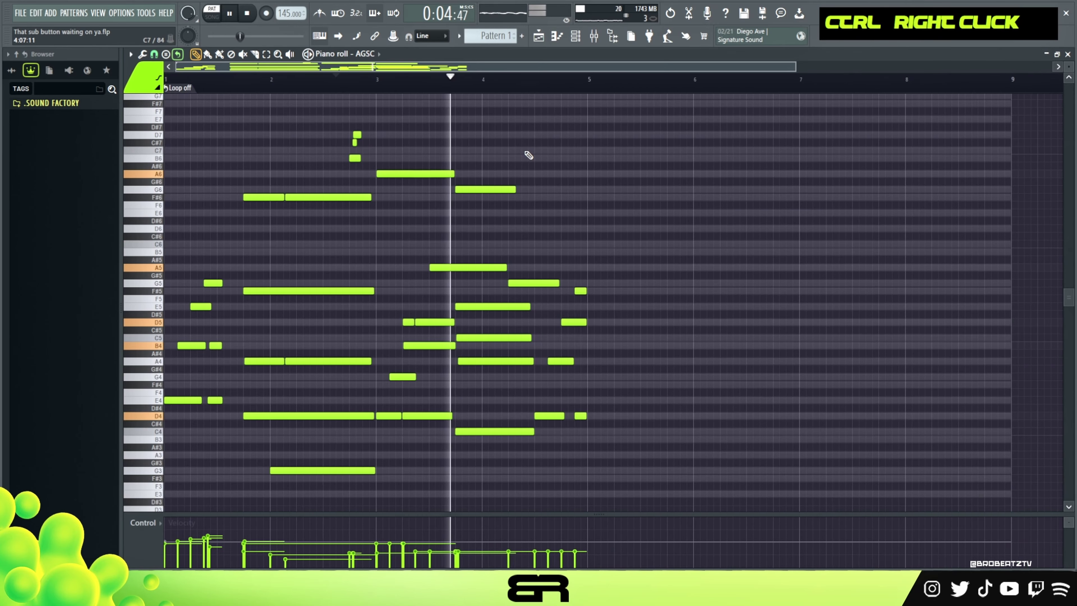
{"action": "left_click_drag", "start_coordinate": [622, 156], "coordinate": [394, 437], "text": "ctrl"}
{"action": "key", "text": "space"}
{"action": "scroll", "coordinate": [454, 345], "scroll_direction": "up", "scroll_amount": 1, "text": "alt"}
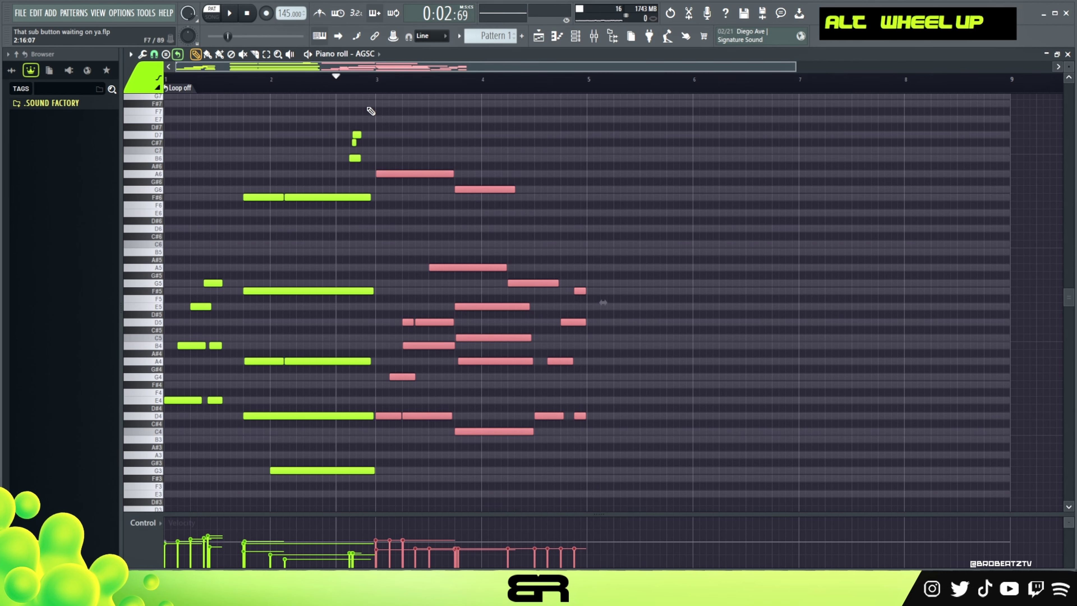
{"action": "right_click", "coordinate": [409, 125]}
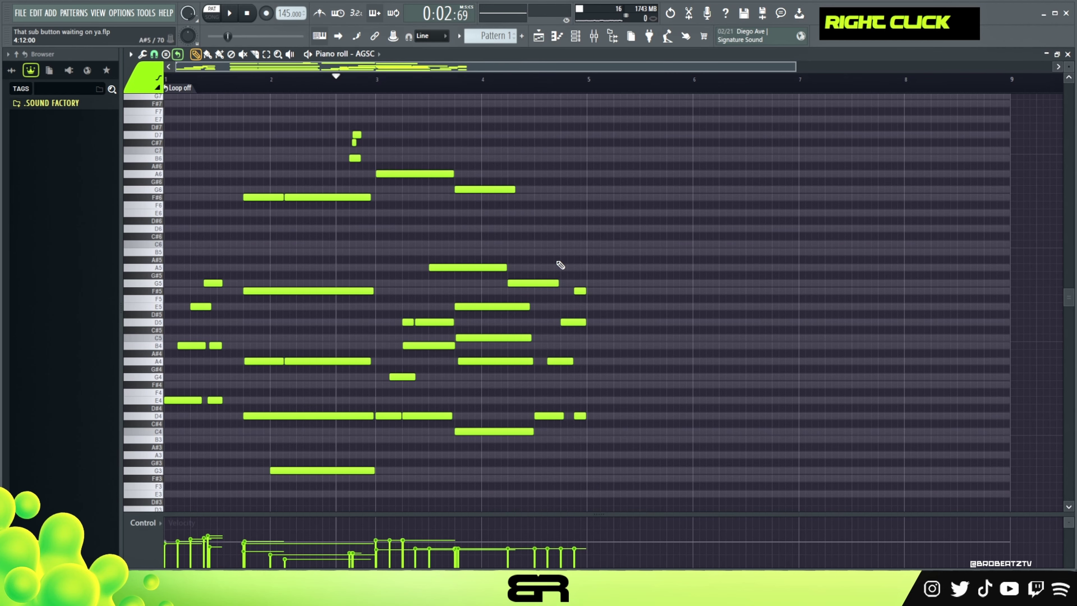
Shorten the D7 in bar 2 slightly and play the four-bar pattern from the start.
{"action": "scroll", "coordinate": [382, 70], "scroll_direction": "up", "scroll_amount": 4}
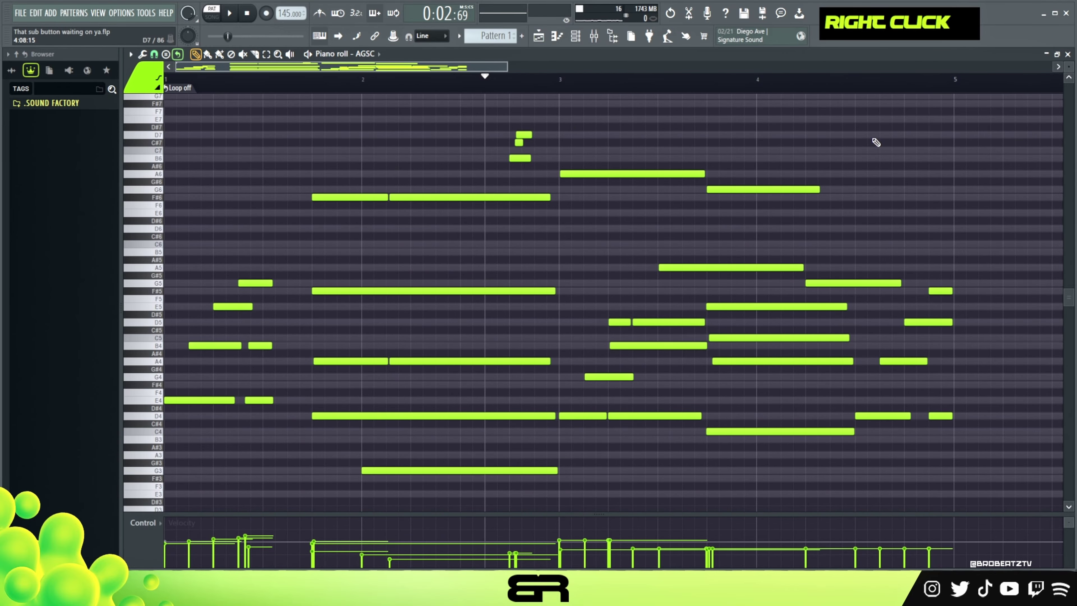
{"action": "scroll", "coordinate": [1069, 76], "scroll_direction": "up", "scroll_amount": 2}
{"action": "scroll", "coordinate": [1069, 76], "scroll_direction": "down", "scroll_amount": 1}
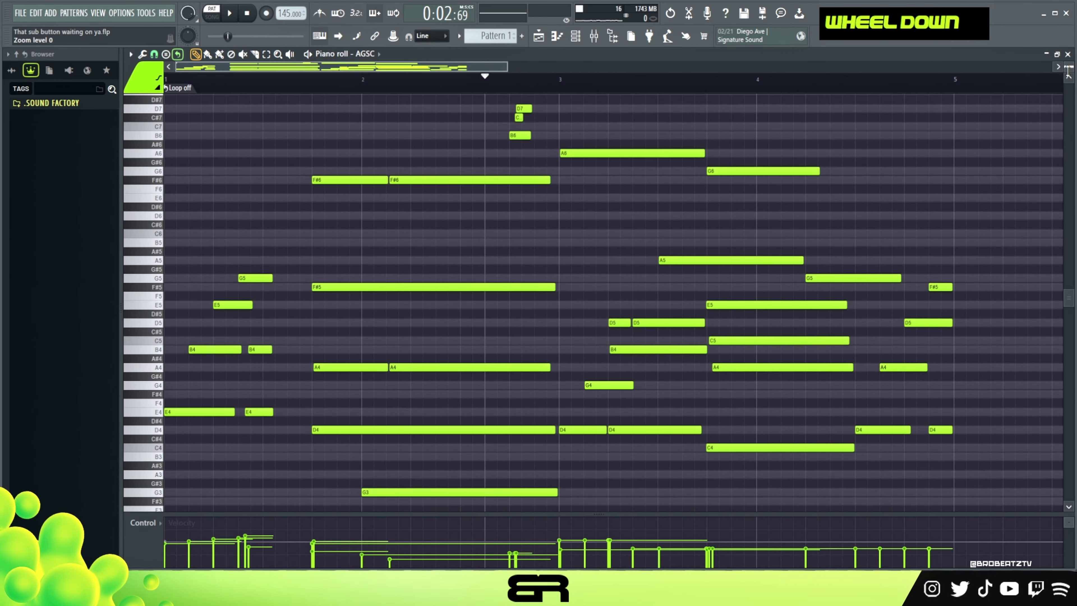
{"action": "left_click_drag", "start_coordinate": [508, 66], "coordinate": [480, 66]}
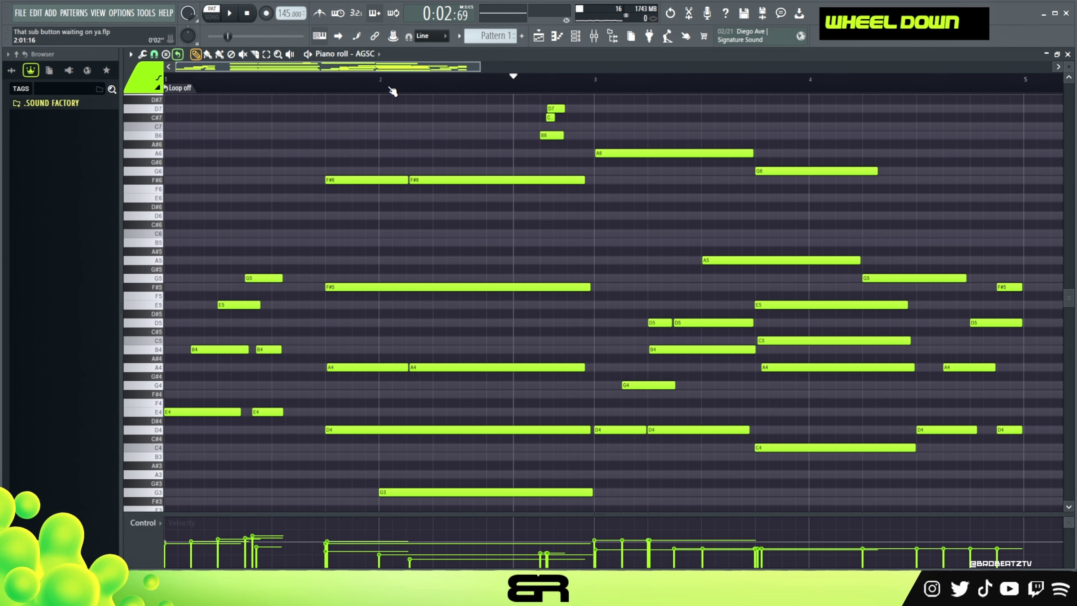
{"action": "key", "text": "space"}
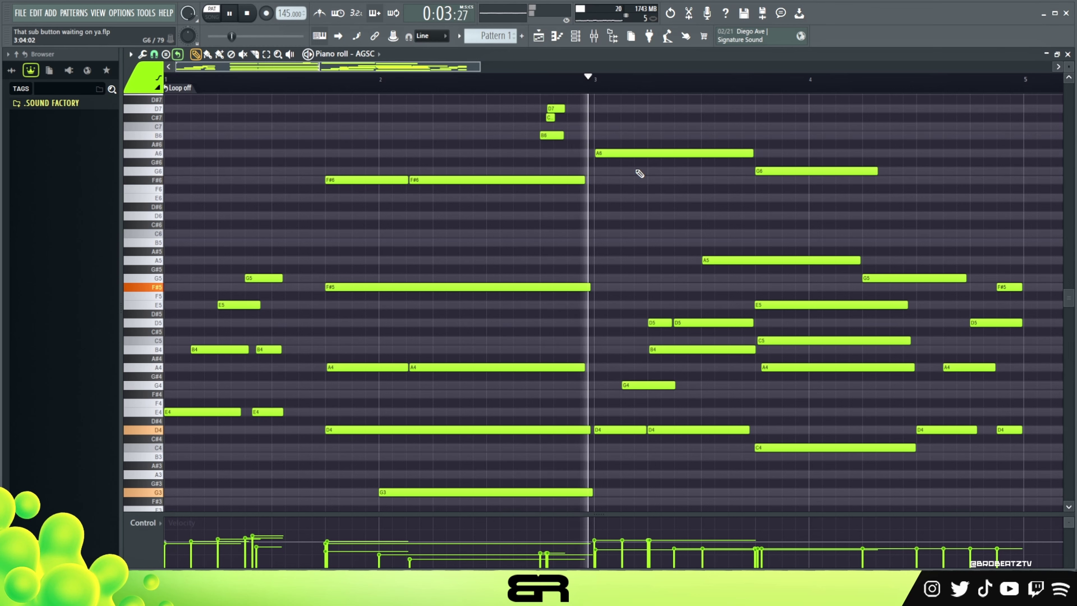
{"action": "left_click", "coordinate": [765, 170], "text": "alt"}
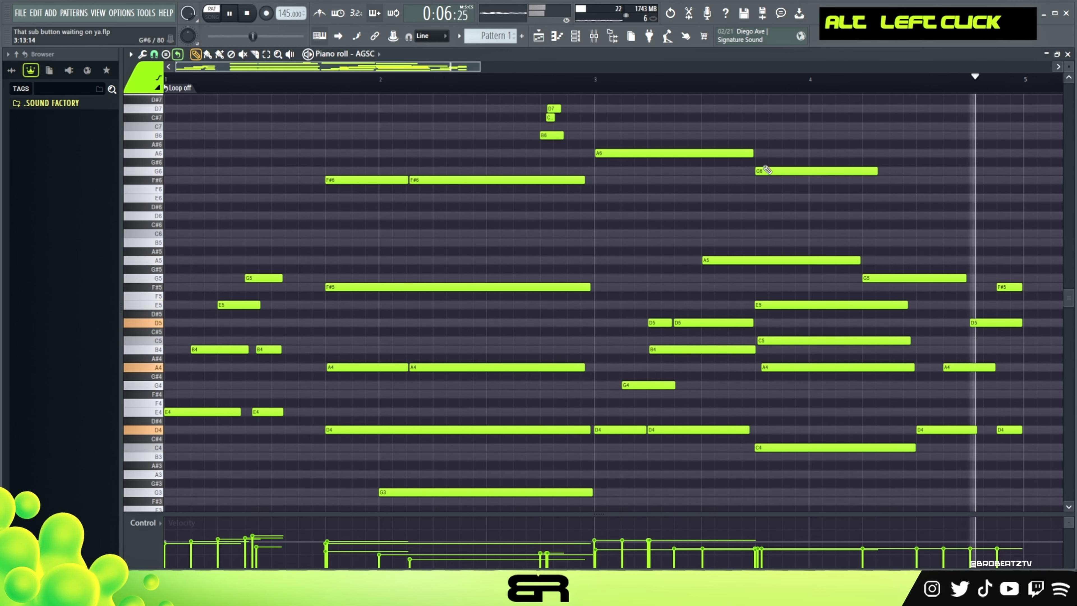
{"action": "key", "text": "space"}
{"action": "key", "text": "space"}
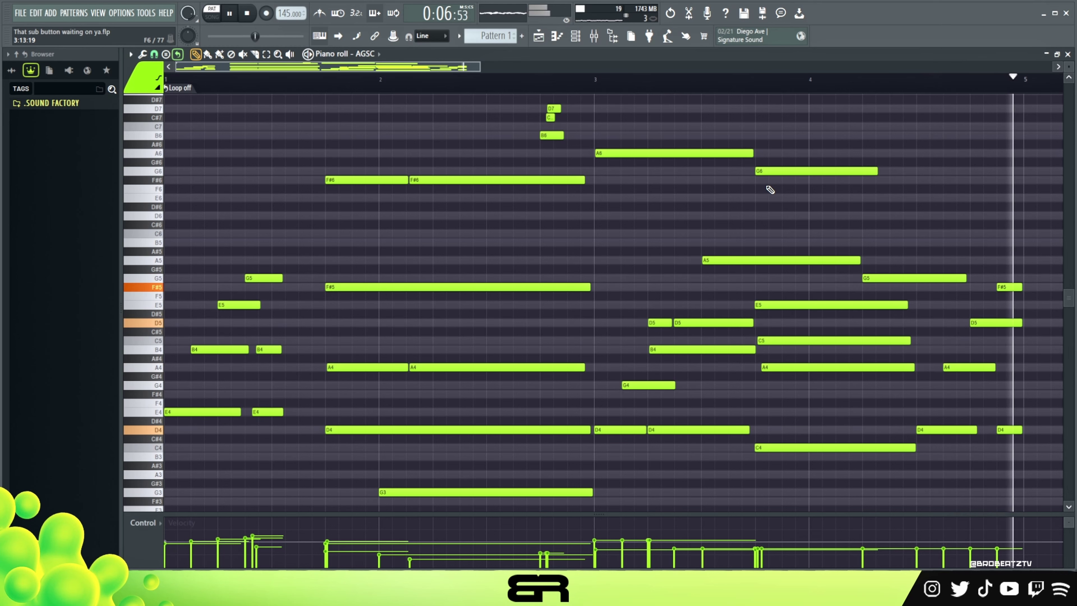
{"action": "key", "text": "space"}
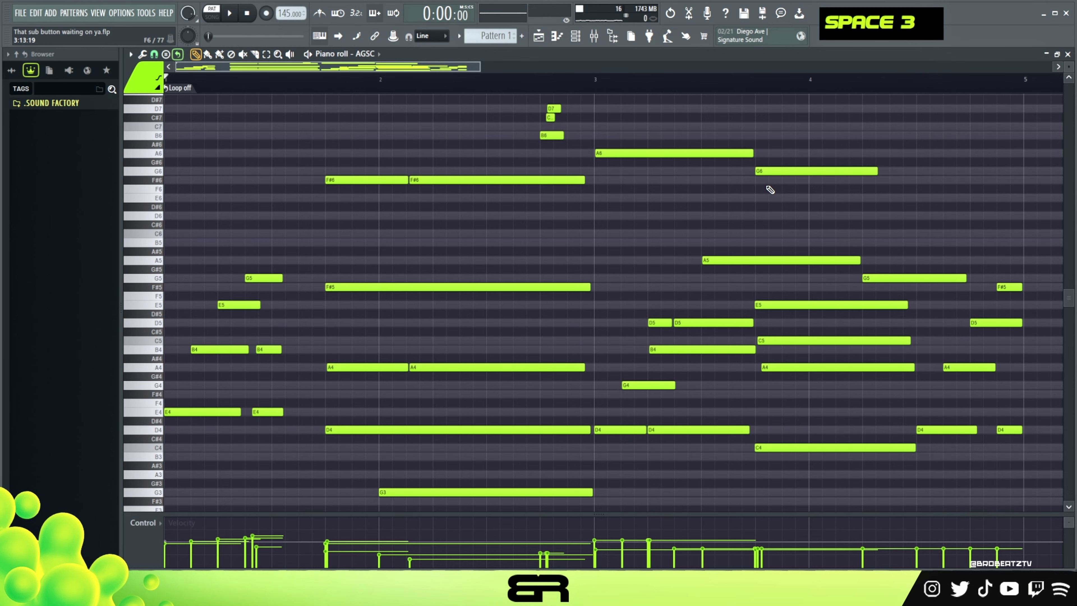